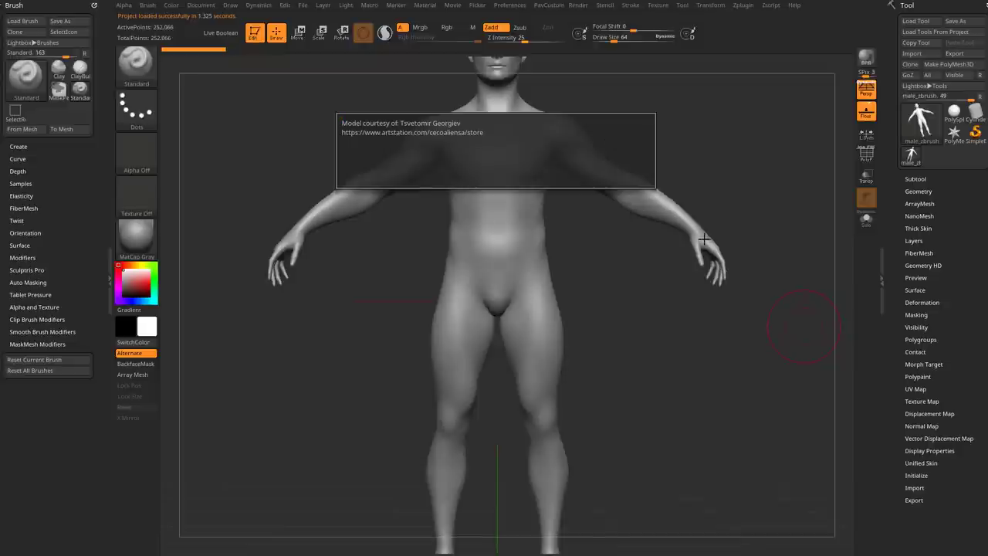
Frame the whole male figure in the view and turn off the floor grid and perspective.
key(f)
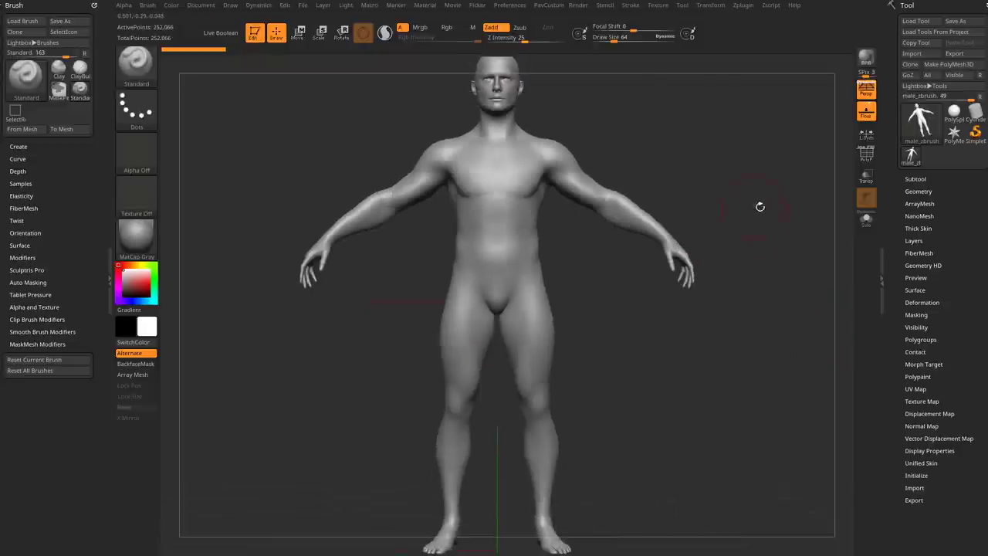
drag(761, 207, 752, 251)
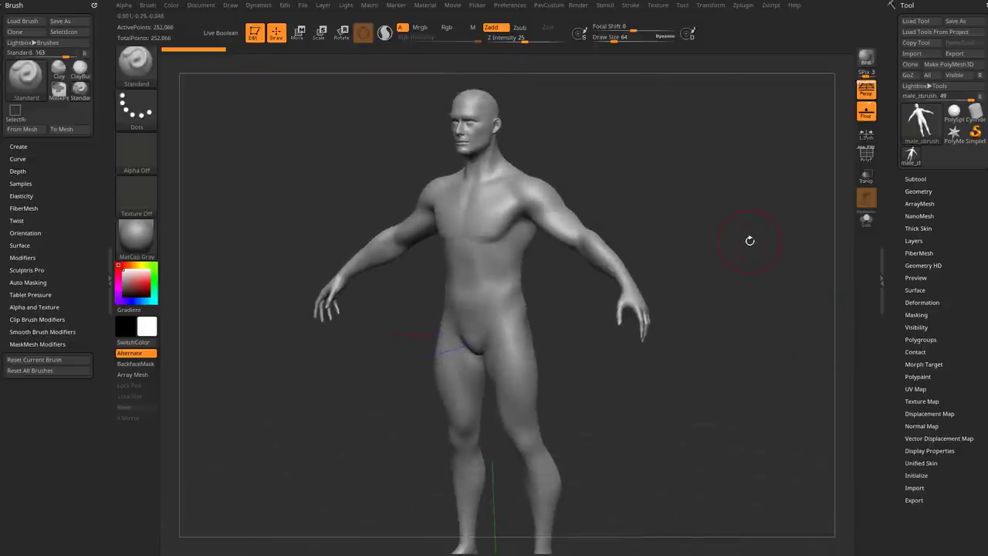
click(867, 112)
click(866, 92)
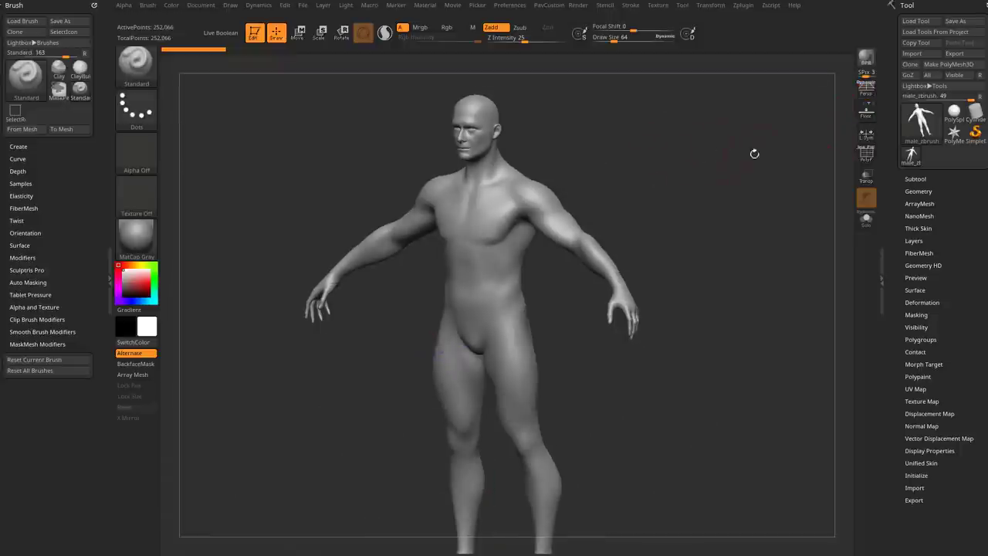
Delete the lower subdivision levels of the male figure's mesh.
key(shift)
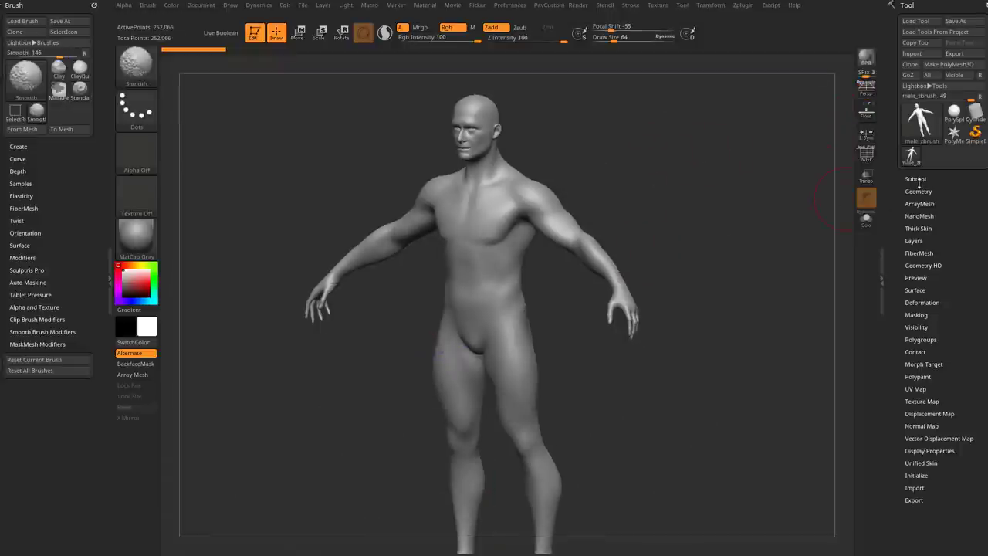
click(919, 191)
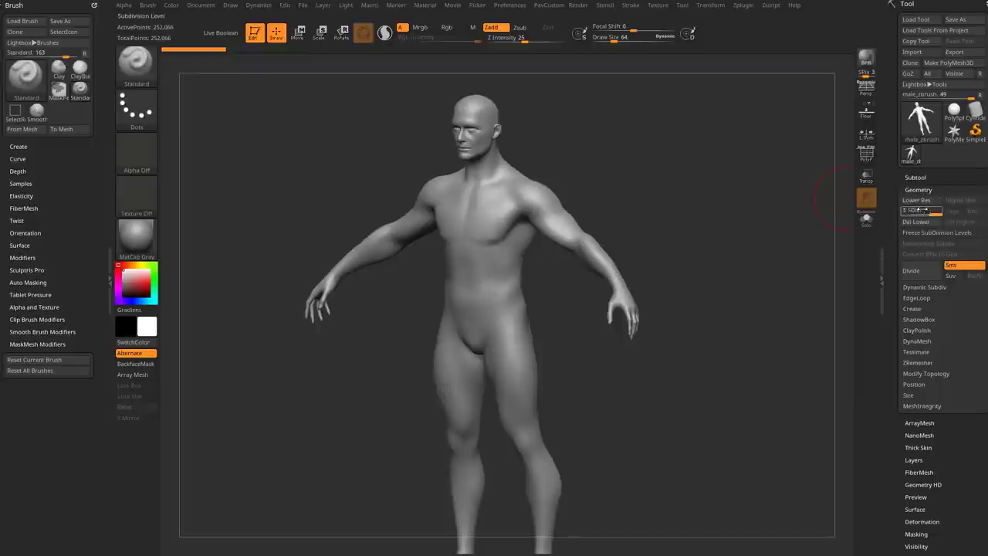
click(912, 210)
drag(912, 210, 936, 211)
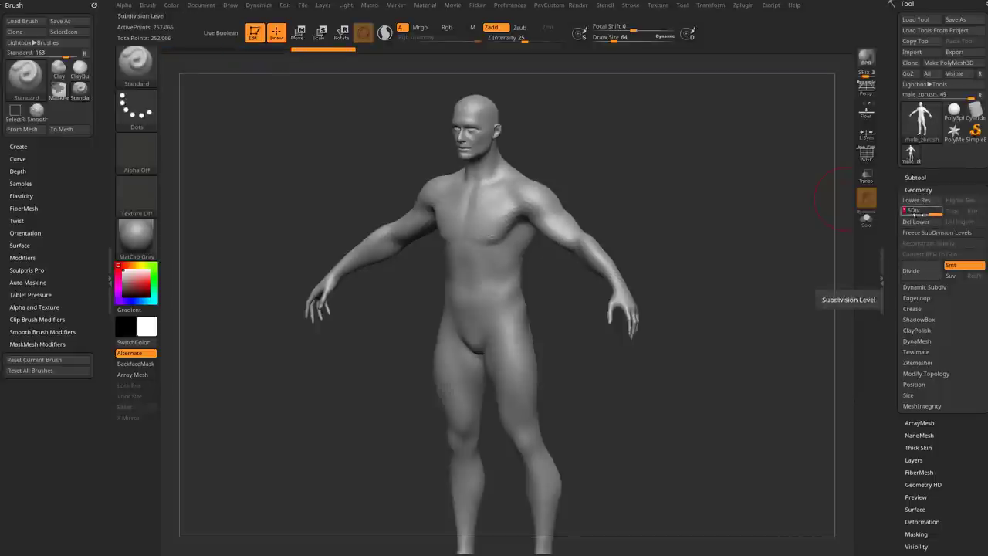
click(915, 221)
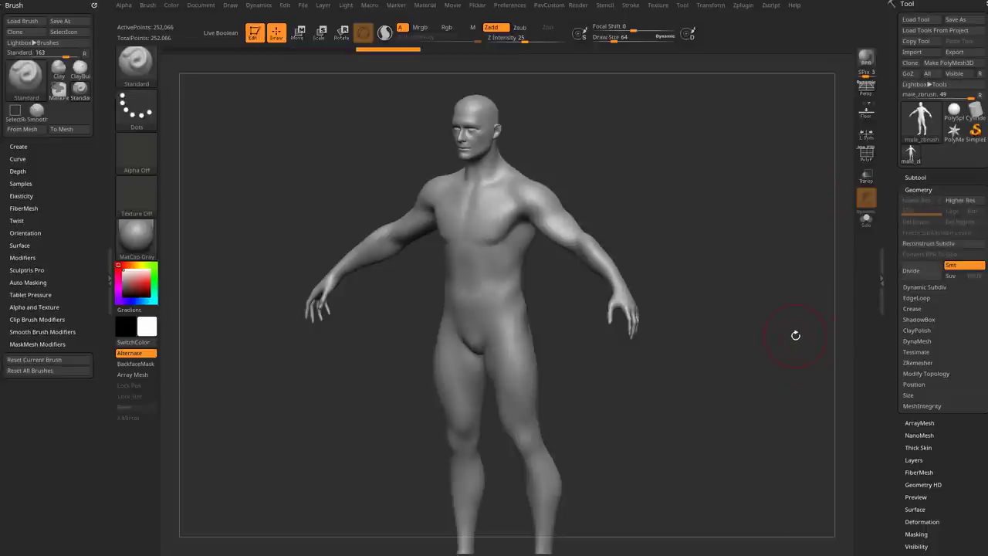
Assign the MeshProject brush as the active masking brush.
mouse_move(700, 207)
mouse_down()
mouse_move(710, 185)
mouse_move(705, 345)
mouse_up()
key(s)
drag(694, 293, 703, 293)
click(136, 63)
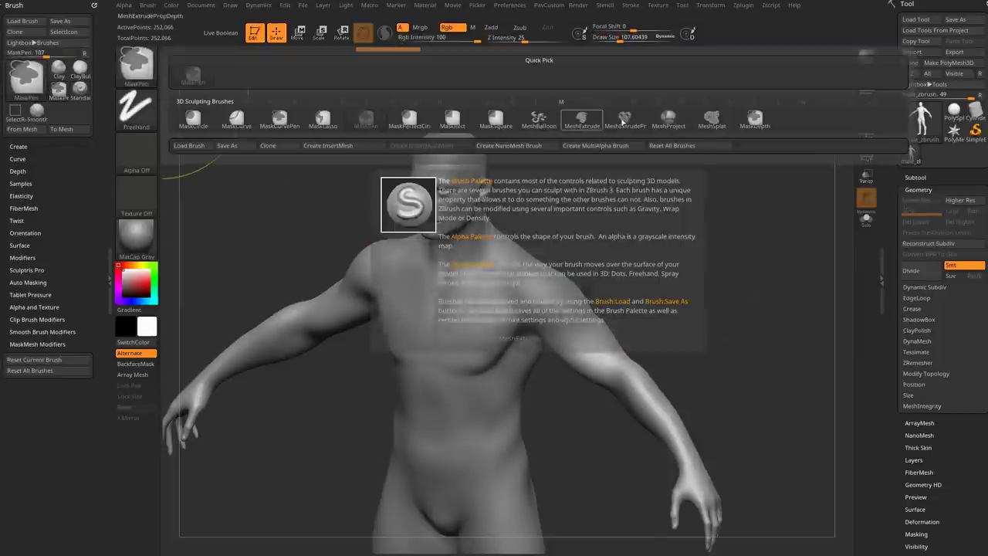
ctrl+click(669, 123)
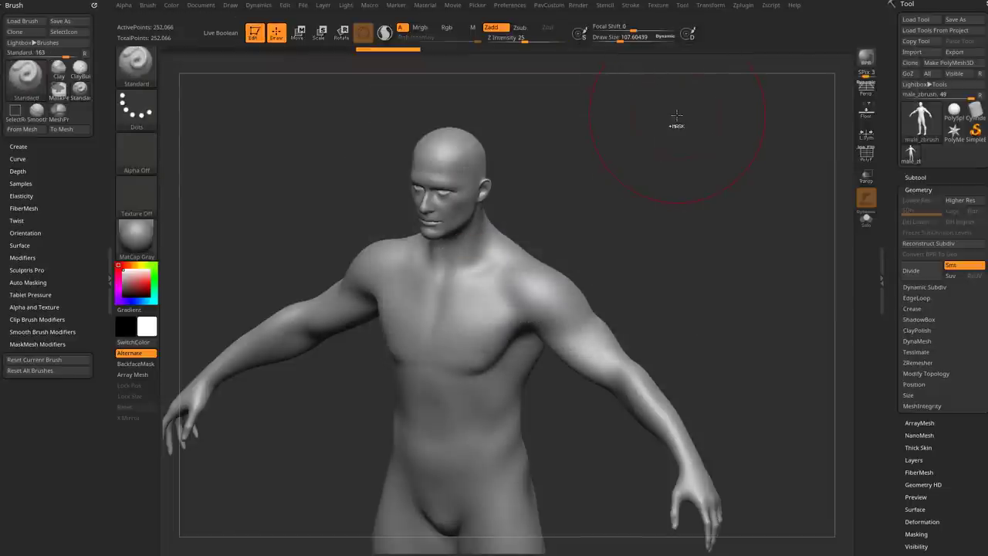
Try a MeshProject lasso panel over the shoulder and chest at a draw size of about 15, and undo it.
key(s)
drag(670, 192, 654, 194)
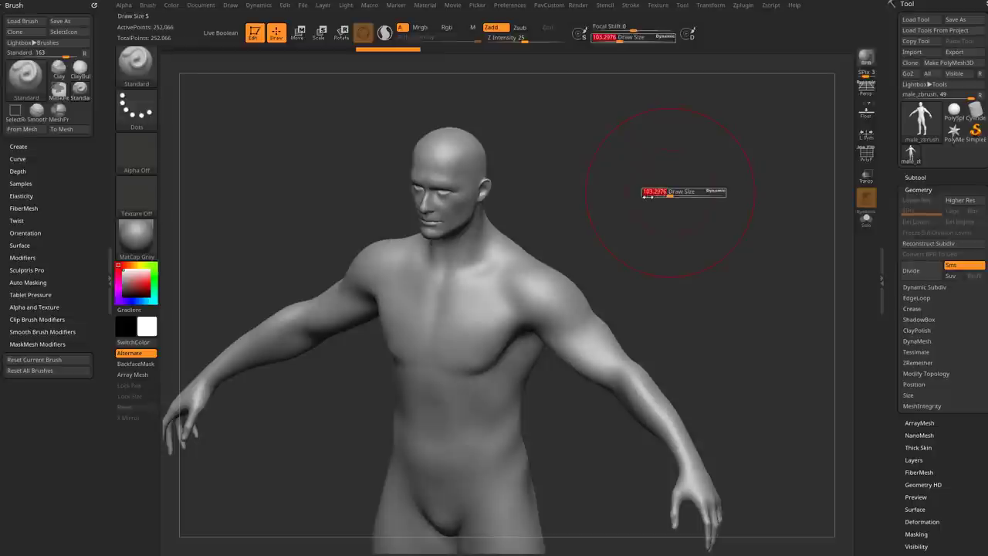
key(ctrl)
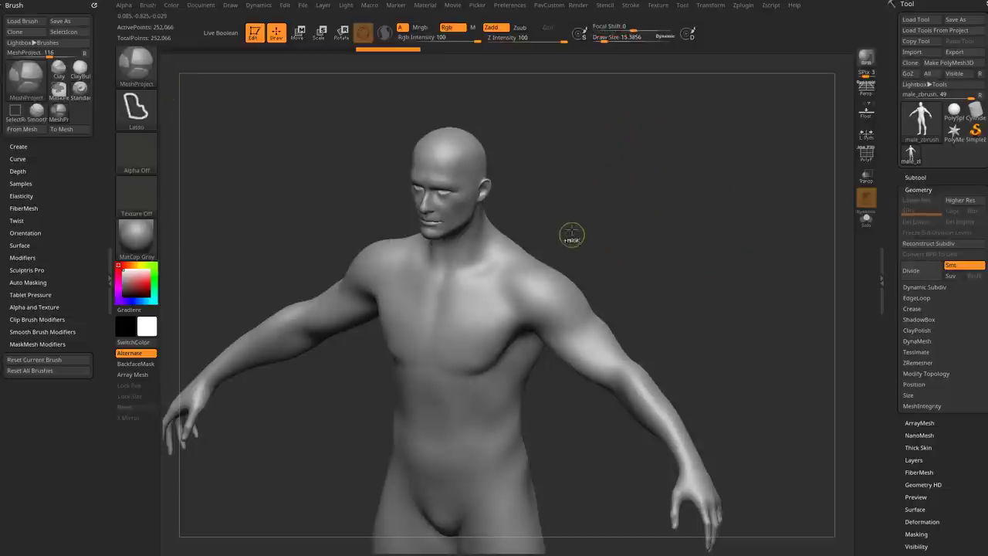
click(476, 6)
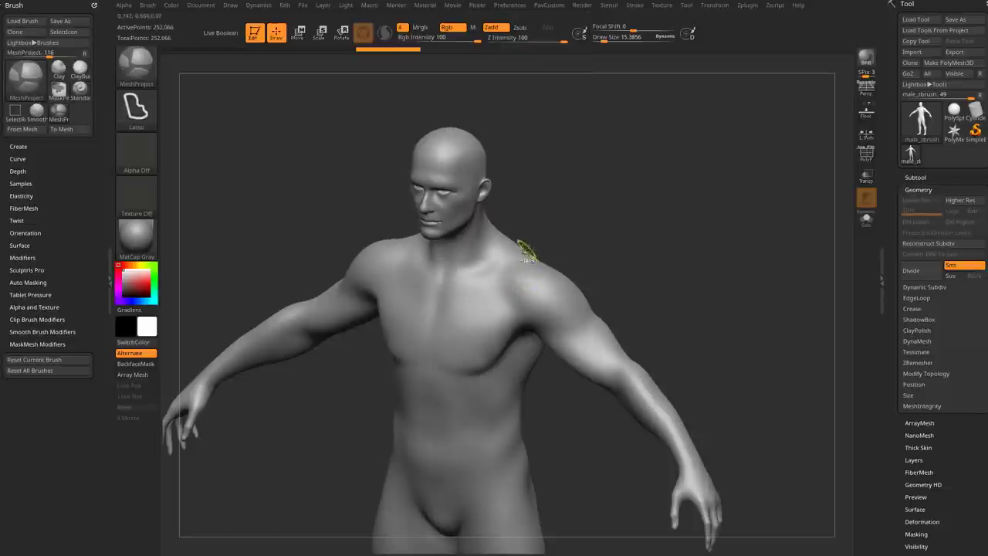
mouse_move(487, 267)
ctrl+mouse_down()
mouse_move(449, 353)
mouse_move(564, 299)
ctrl+mouse_up()
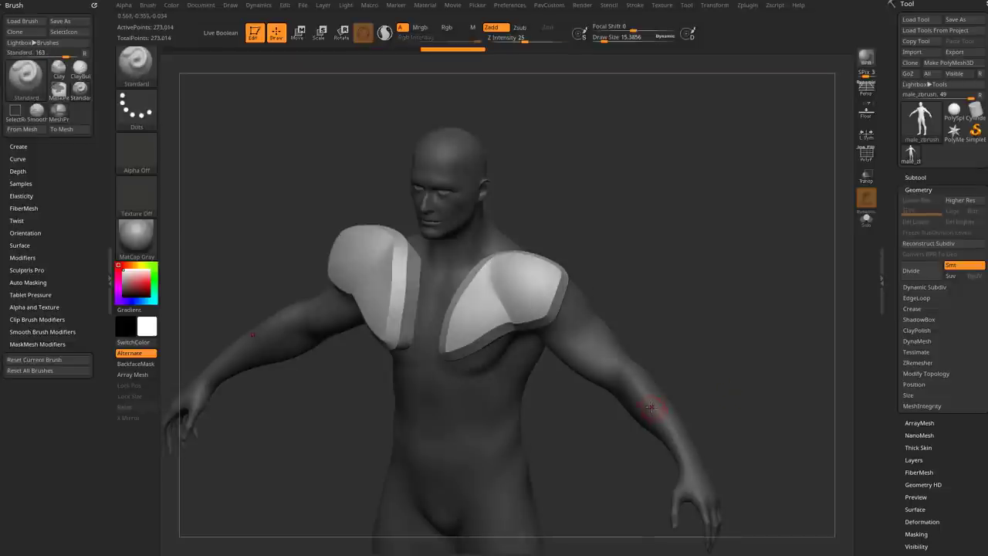
key(ctrl)
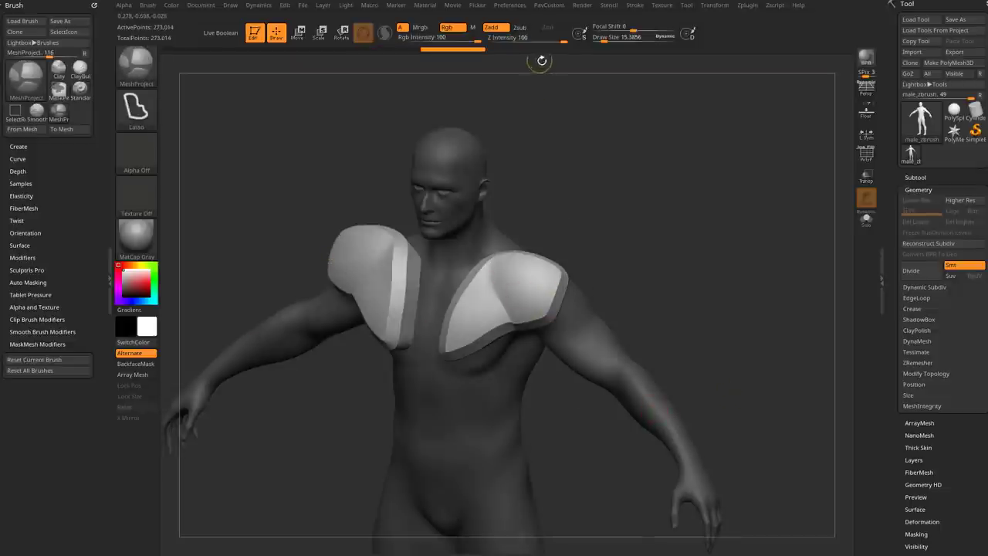
key(ctrl+z)
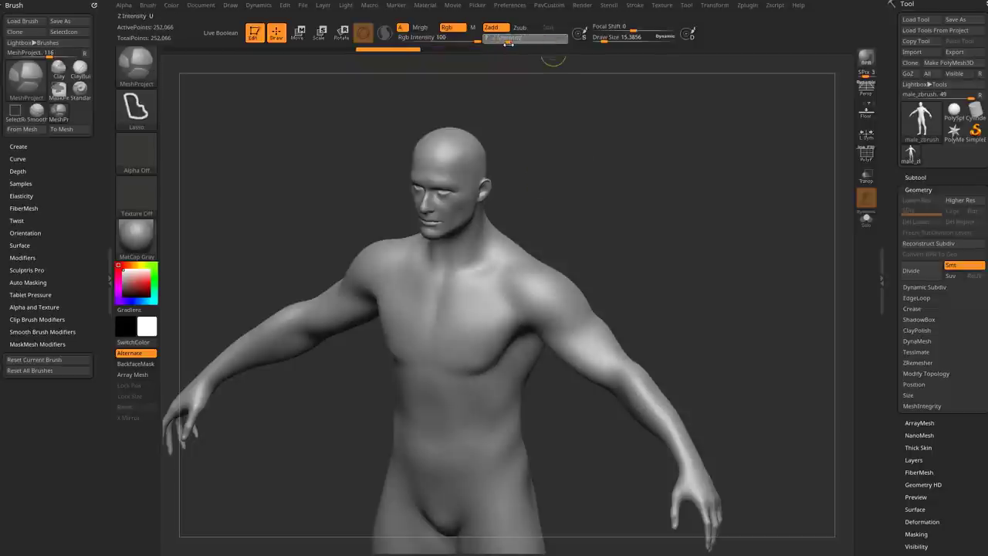
Set the MeshProject brush's Z Intensity to 13, try a lasso panel from shoulder to mid-chest, and undo it.
drag(514, 44, 515, 44)
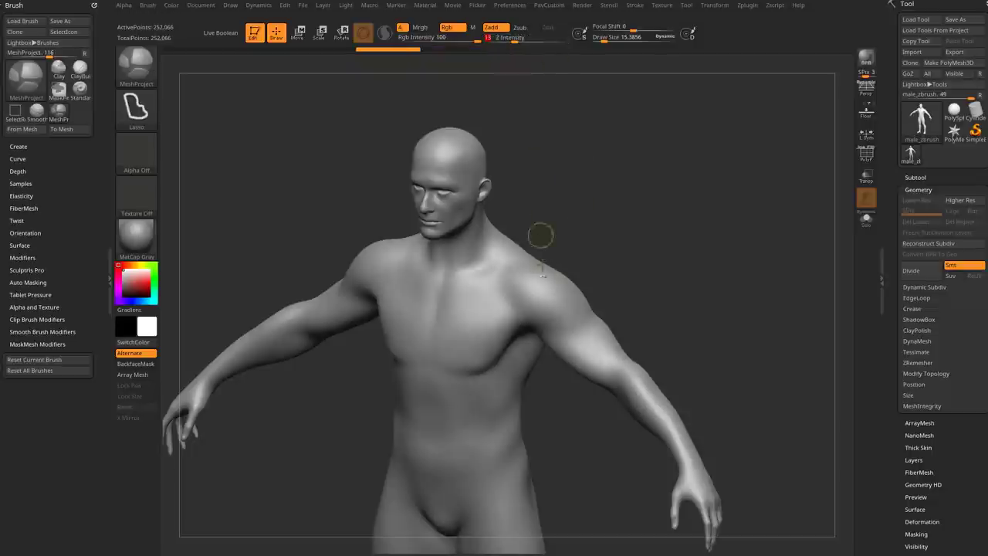
mouse_move(570, 305)
ctrl+mouse_down()
mouse_move(521, 260)
mouse_move(496, 316)
mouse_move(427, 379)
mouse_move(584, 395)
ctrl+mouse_up()
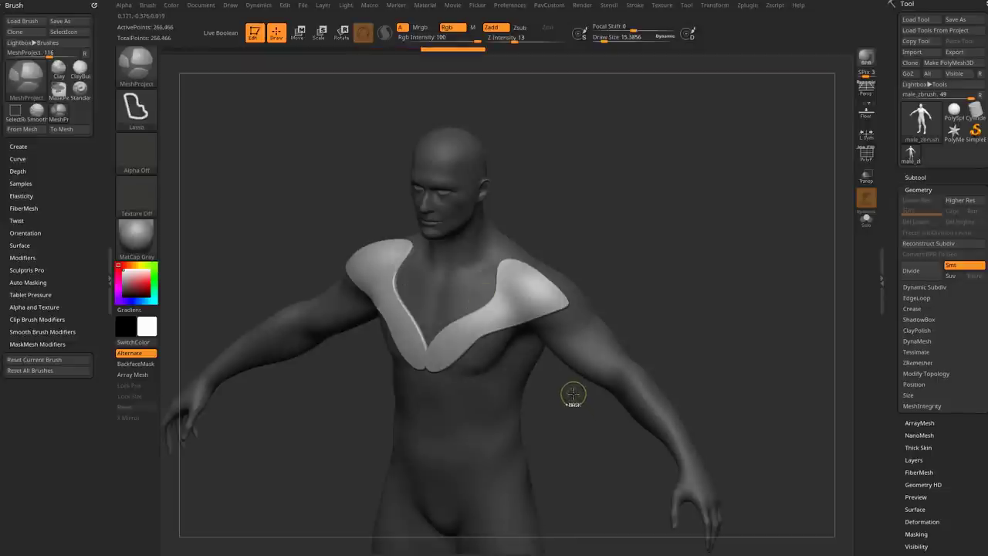
key(ctrl+z)
Look at the Lazy Mouse stroke settings for the MeshProject brush.
click(635, 6)
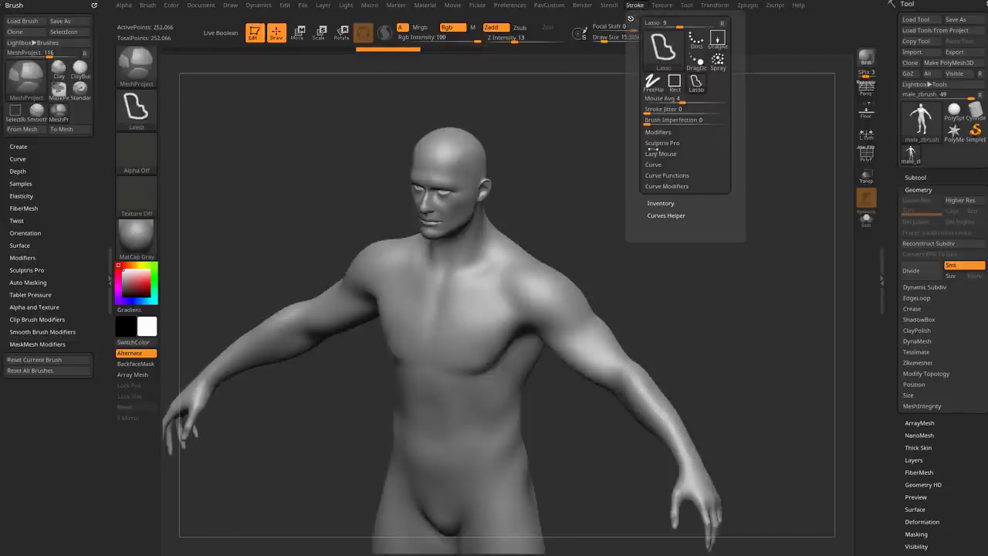
click(655, 152)
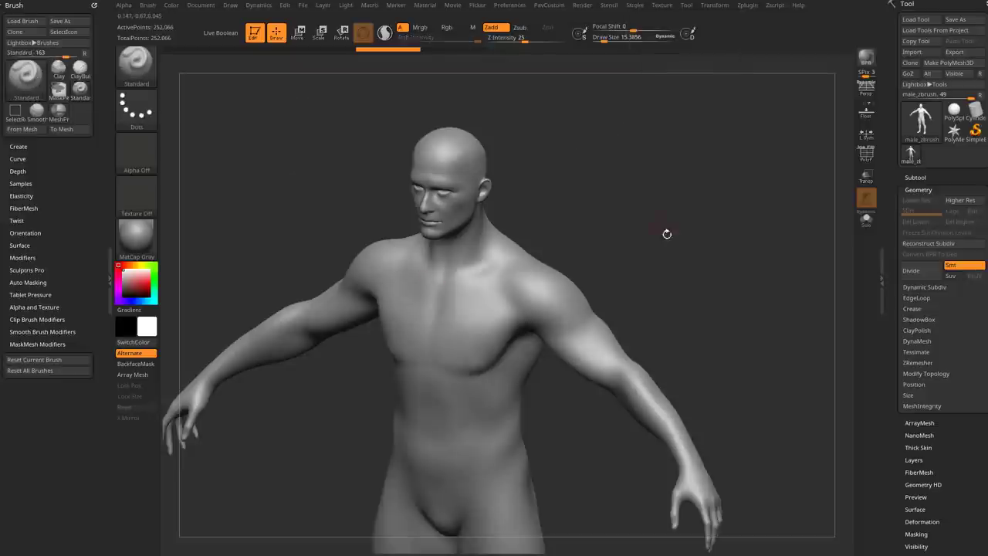
Switch to the Chisel brush and set its draw size to about 8.5.
mouse_move(667, 234)
mouse_down()
mouse_move(693, 210)
mouse_move(723, 233)
mouse_move(702, 238)
mouse_up()
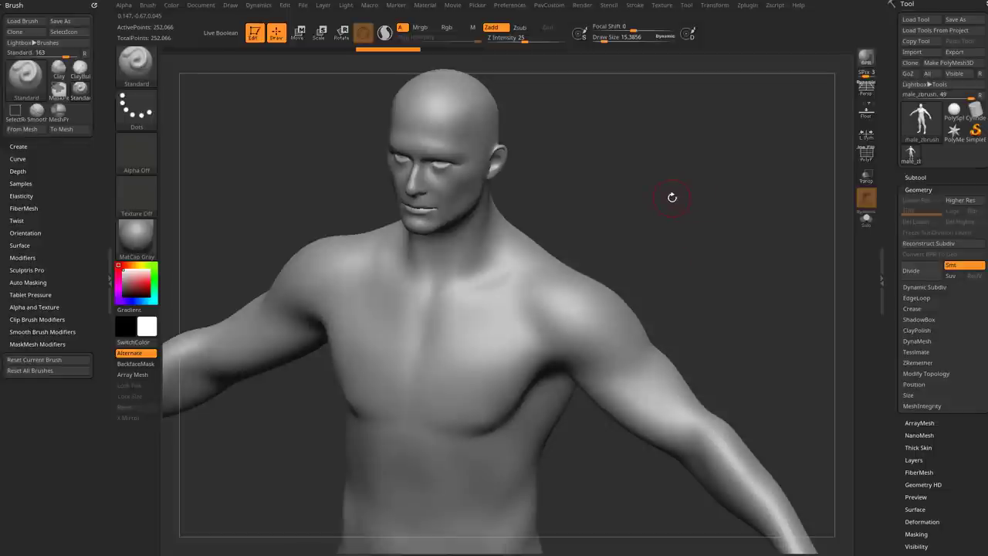
key(b)
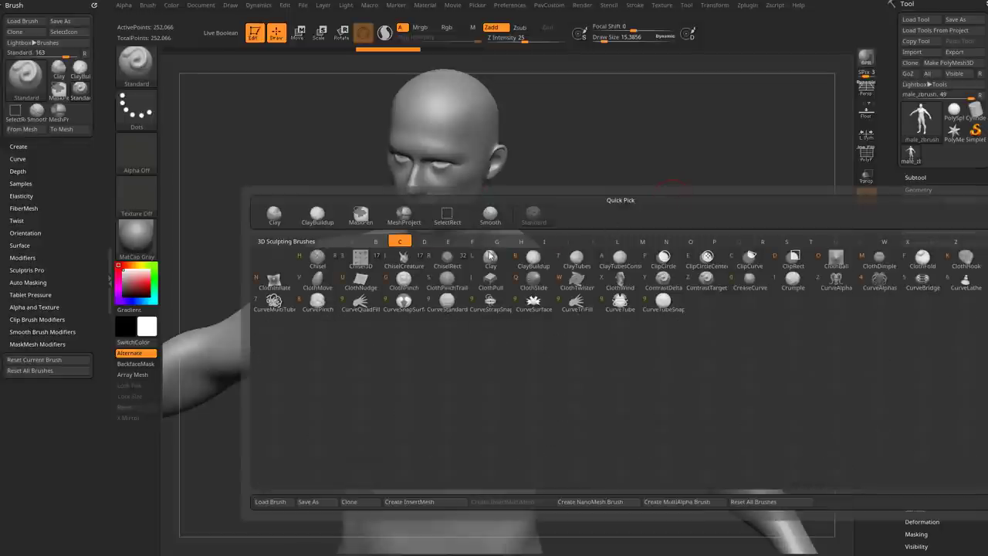
click(318, 263)
mouse_move(664, 235)
mouse_down()
mouse_move(679, 216)
mouse_move(688, 227)
mouse_move(658, 237)
mouse_up()
key(s)
click(657, 231)
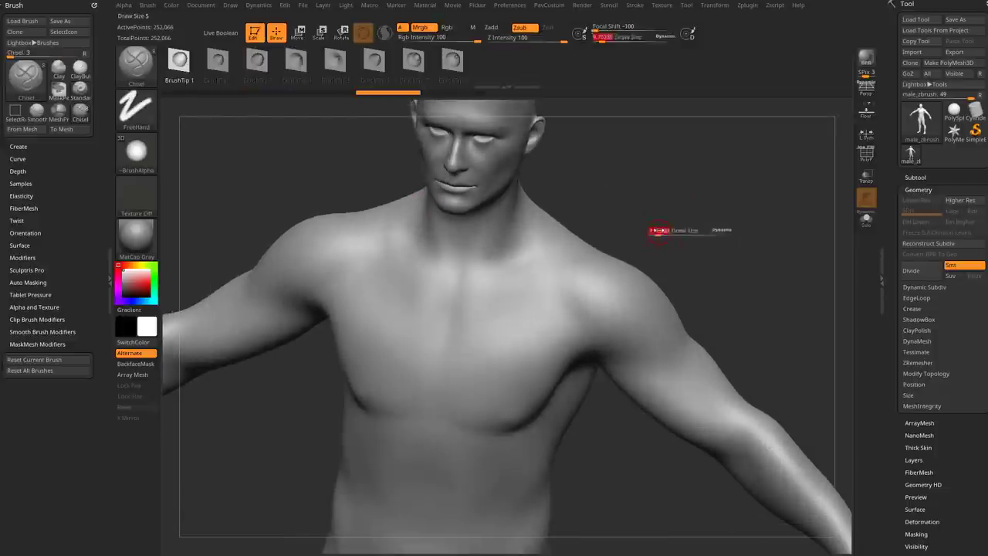
Subdivide the mesh once and test Chisel grooves down the chest before and after, undoing each stroke.
drag(540, 269, 454, 425)
key(ctrl+z)
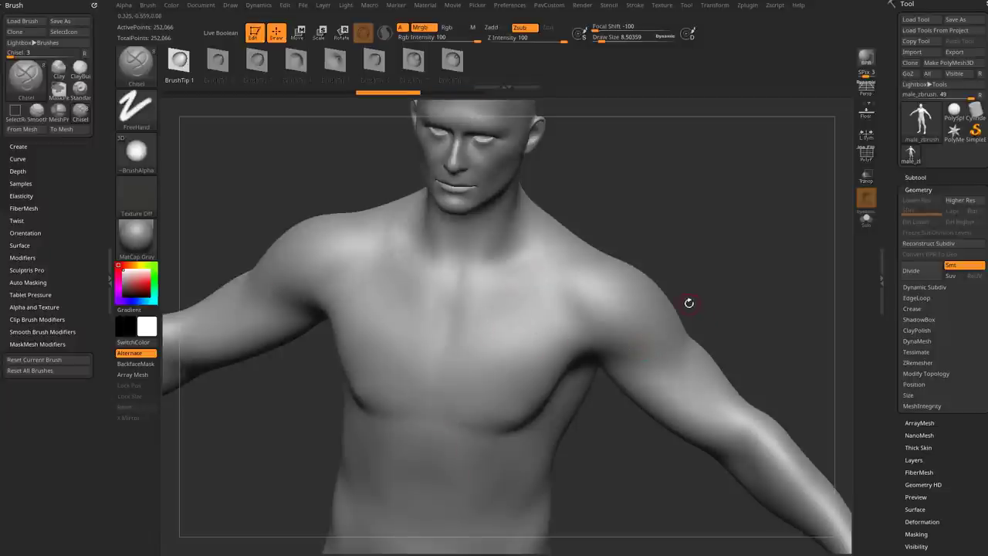
key(ctrl+d)
drag(537, 284, 488, 423)
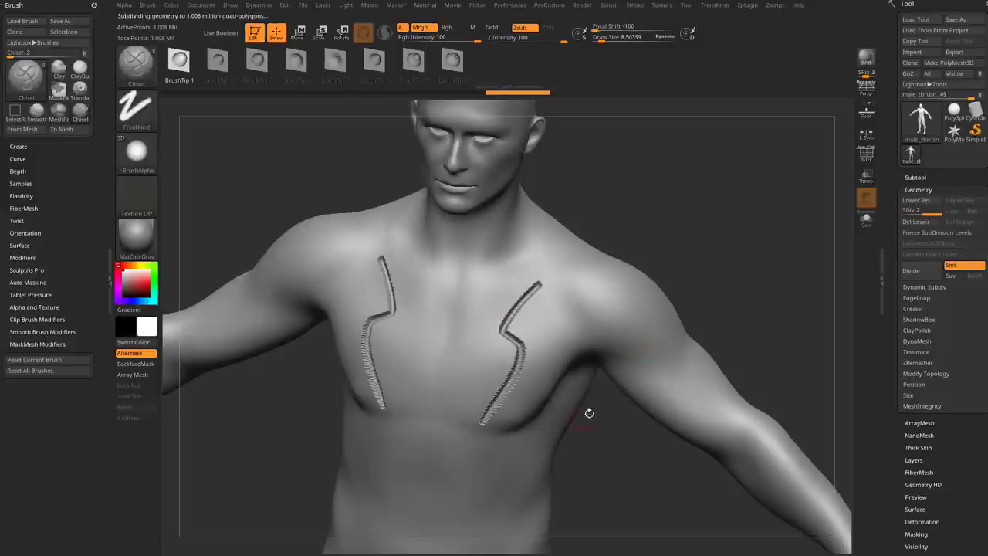
key(ctrl+z)
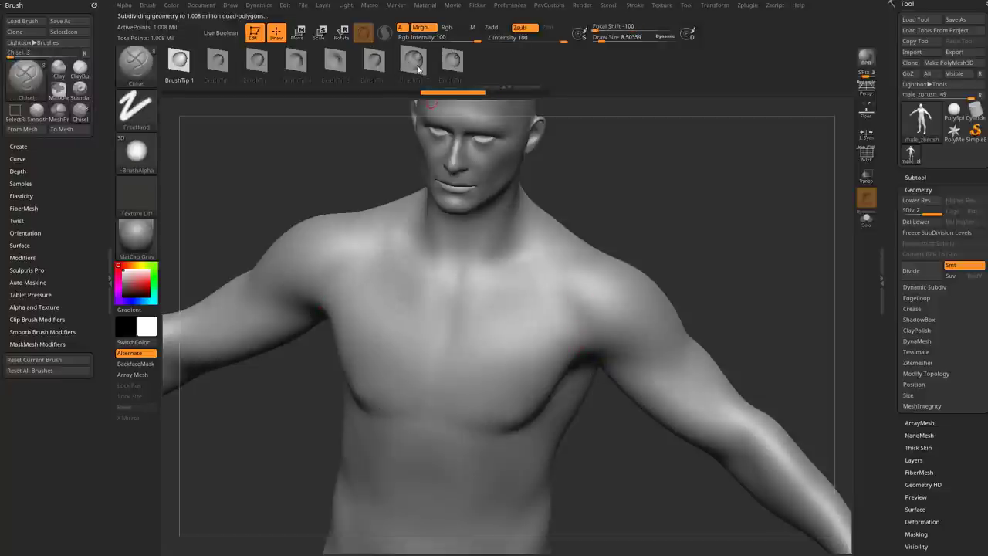
Choose BrushTip 7 and test a curved and a straight Chisel groove down the chest, undoing each stroke.
click(414, 61)
drag(545, 266, 470, 417)
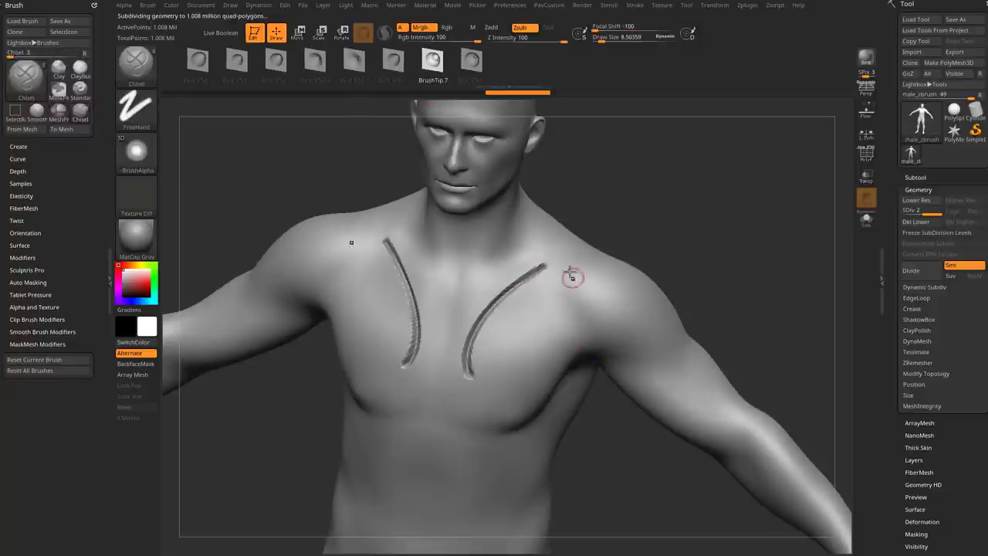
key(ctrl+z)
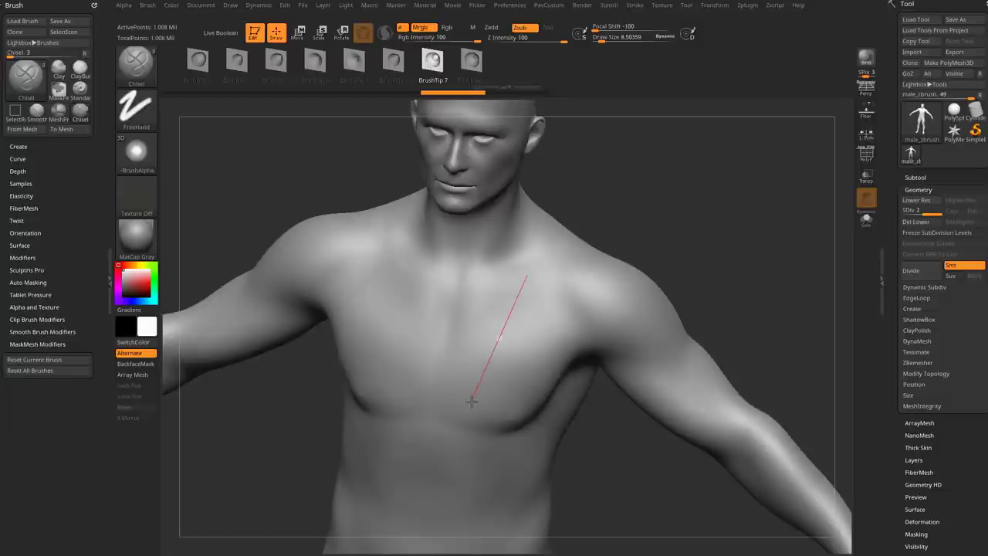
drag(471, 401, 470, 402)
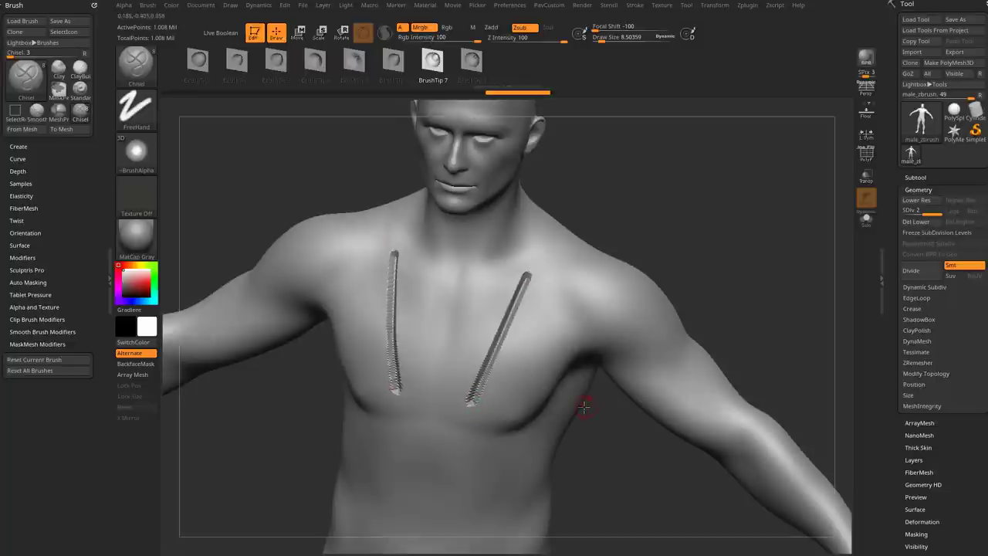
key(ctrl+z)
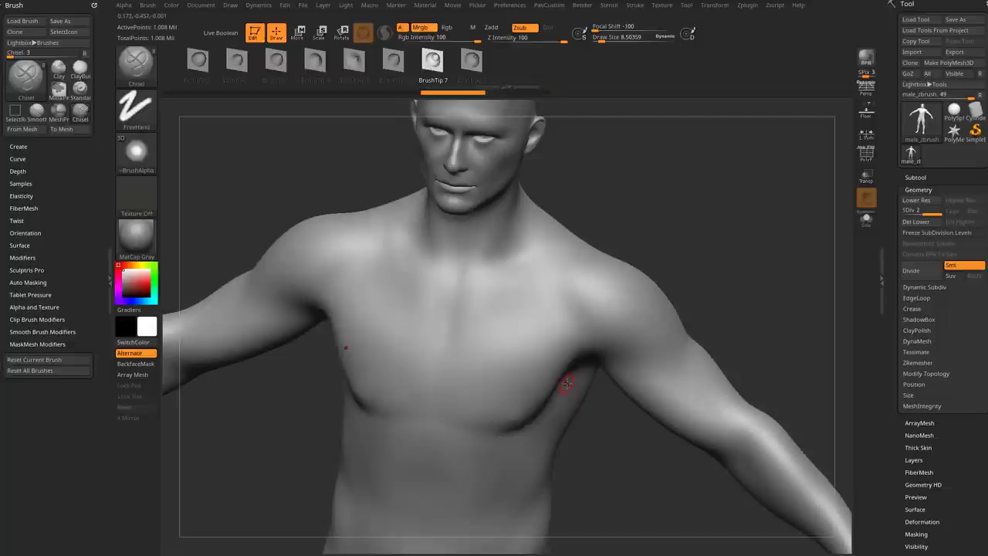
Try to draw a MeshProject lasso panel from the shoulder to the chest on the subdivided mesh.
key(ctrl)
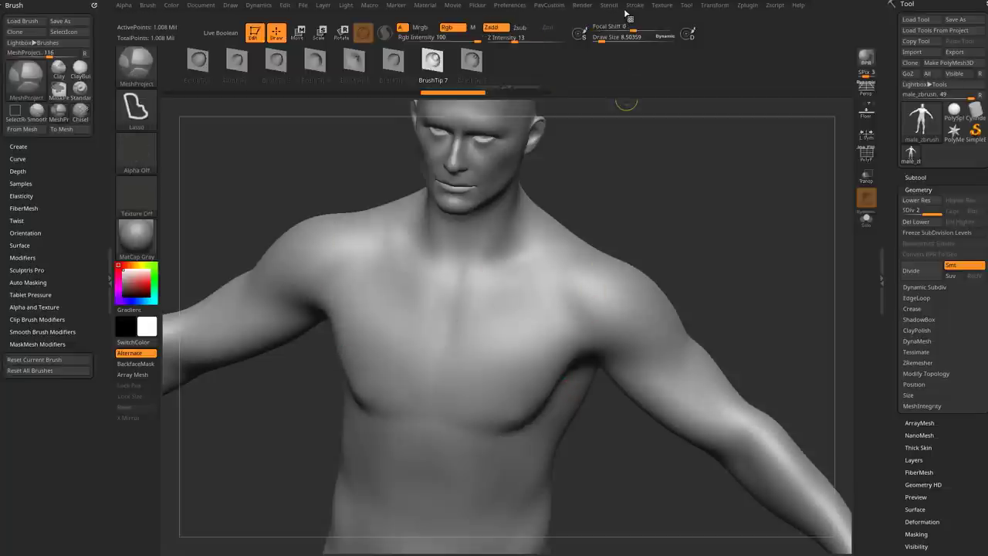
key(ctrl)
click(639, 7)
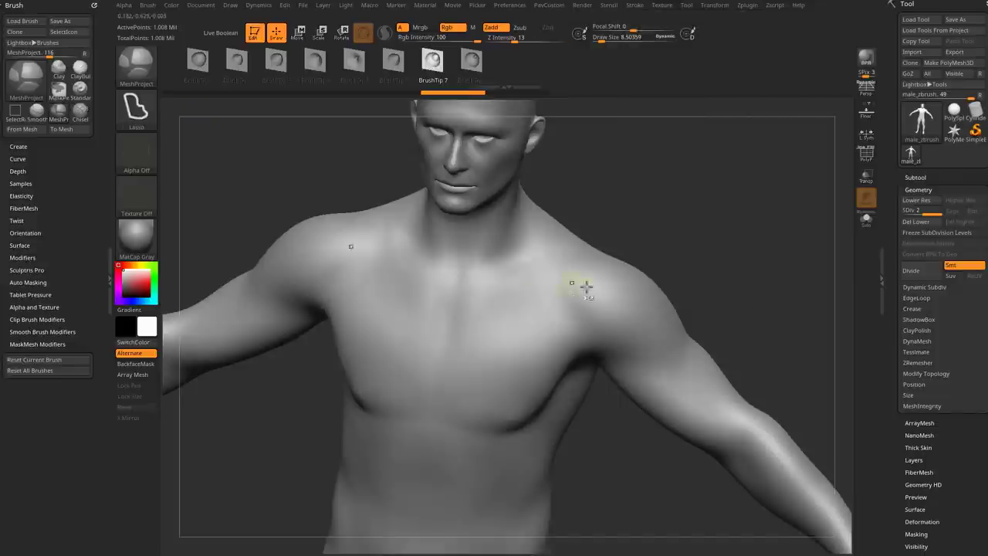
mouse_move(584, 286)
mouse_down()
mouse_move(485, 322)
mouse_move(456, 412)
mouse_move(513, 406)
mouse_move(506, 390)
mouse_move(486, 390)
mouse_up()
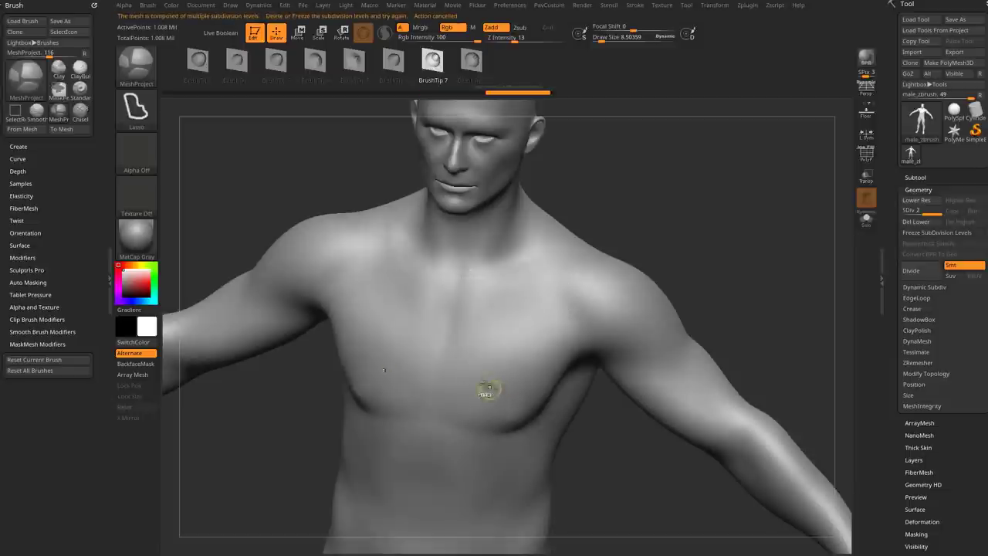
Delete the lower subdivision level and retry the MeshProject lasso panel from shoulder to chest.
click(916, 221)
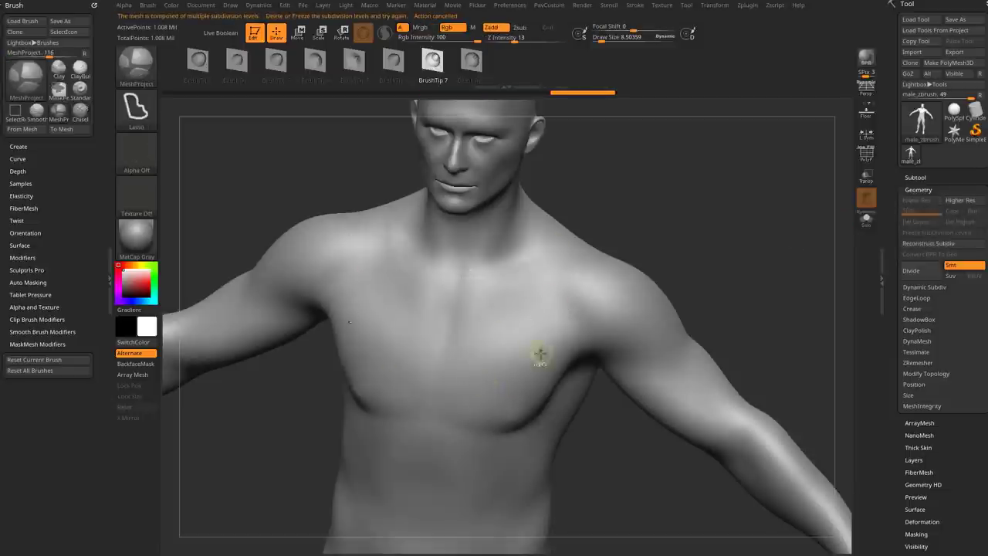
mouse_move(593, 270)
mouse_down()
mouse_move(469, 333)
mouse_move(491, 392)
mouse_up()
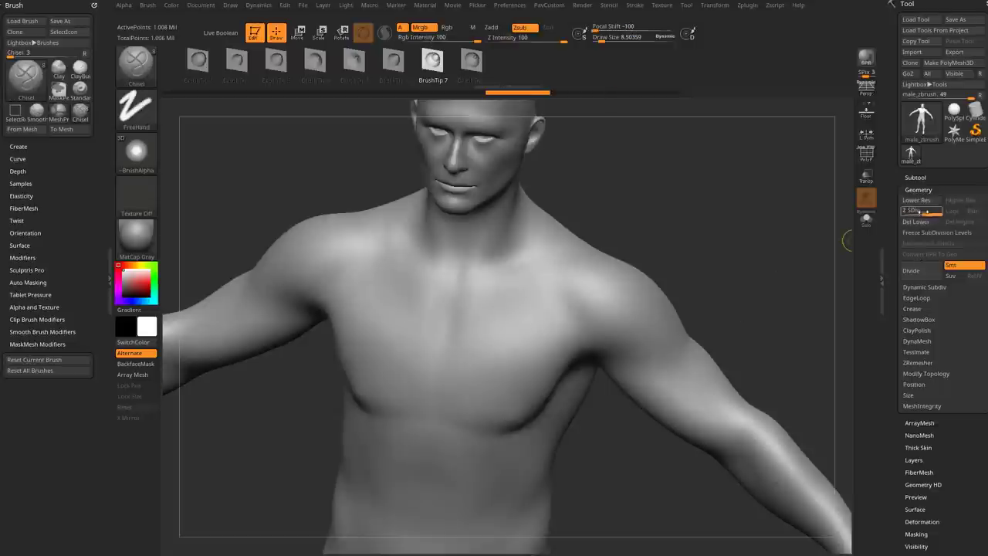
Set the figure's mesh to subdivision level 1.
drag(927, 212, 891, 212)
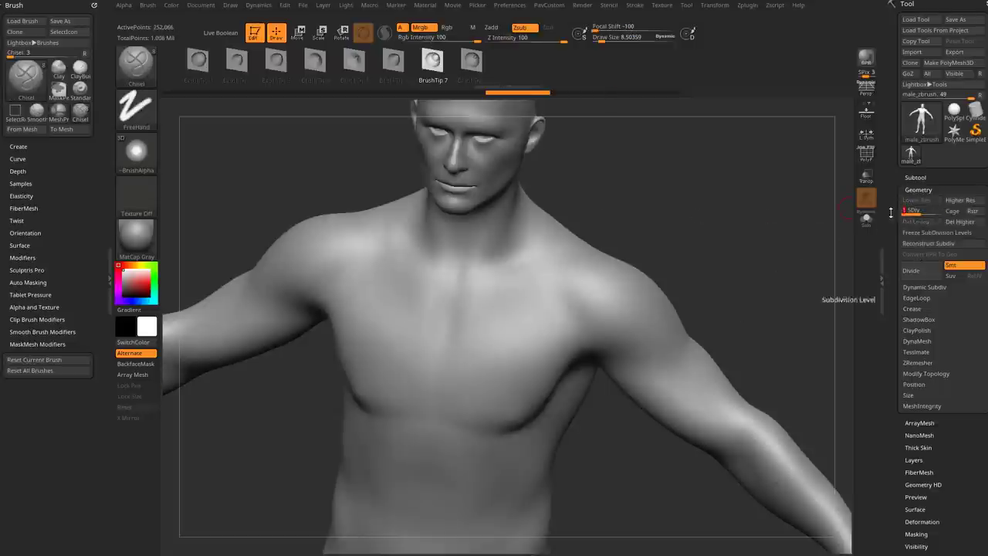
Delete the figure's higher subdivision levels, retry the MeshProject lasso on the shoulder, and reduce the lasso stroke's LazyRadius.
click(971, 224)
mouse_move(607, 298)
ctrl+mouse_down()
mouse_move(454, 401)
mouse_move(729, 324)
ctrl+mouse_up()
ctrl+click(787, 351)
ctrl+drag(789, 355, 773, 281)
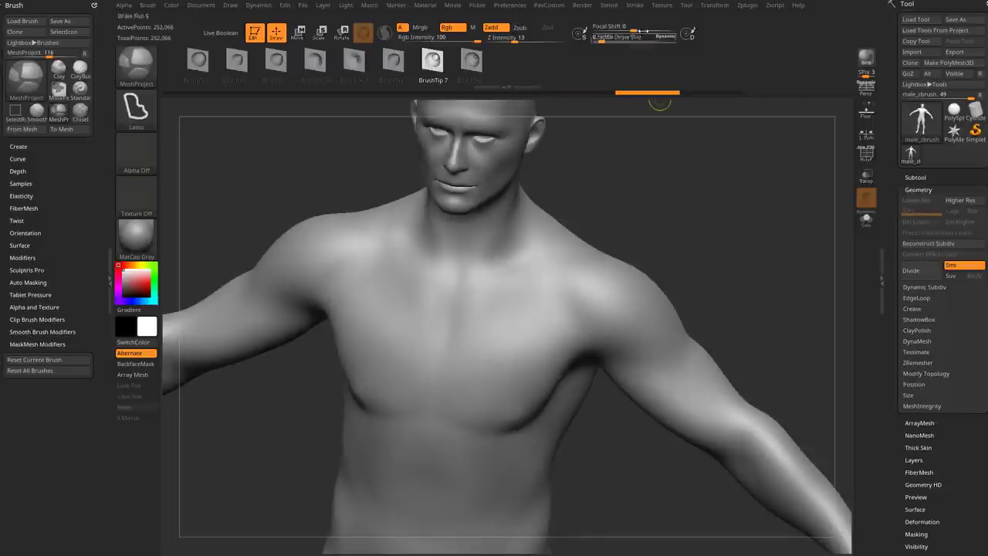
mouse_move(636, 9)
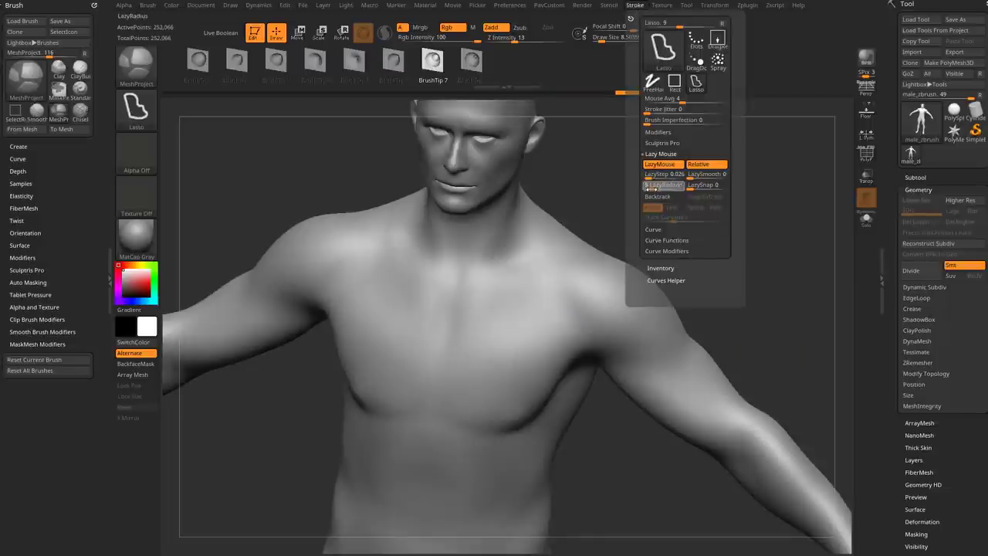
ctrl+drag(651, 190, 647, 191)
Draw trial MeshProject lasso panels over the chest, the shoulders and the side of the body.
mouse_move(596, 312)
ctrl+mouse_down()
mouse_move(508, 249)
mouse_move(441, 425)
mouse_move(740, 314)
mouse_move(807, 371)
ctrl+mouse_up()
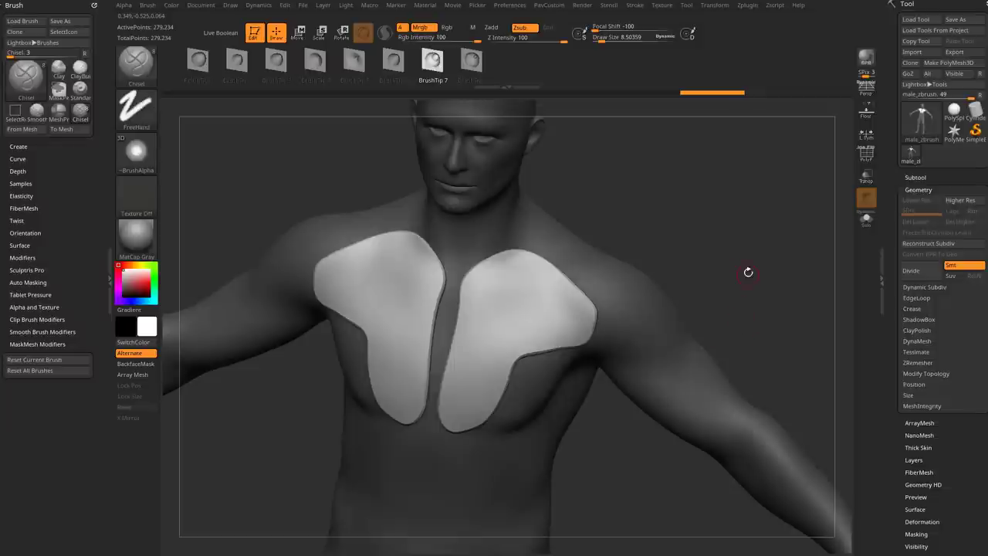
mouse_move(617, 280)
ctrl+shift+mouse_down()
mouse_move(559, 245)
mouse_move(529, 291)
mouse_move(621, 351)
mouse_move(629, 299)
ctrl+shift+mouse_up()
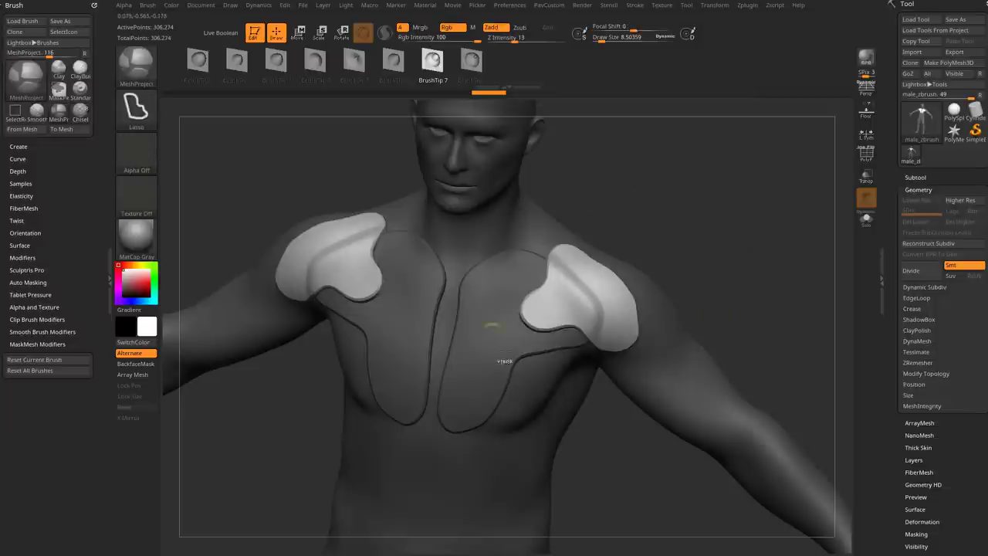
drag(736, 286, 750, 263)
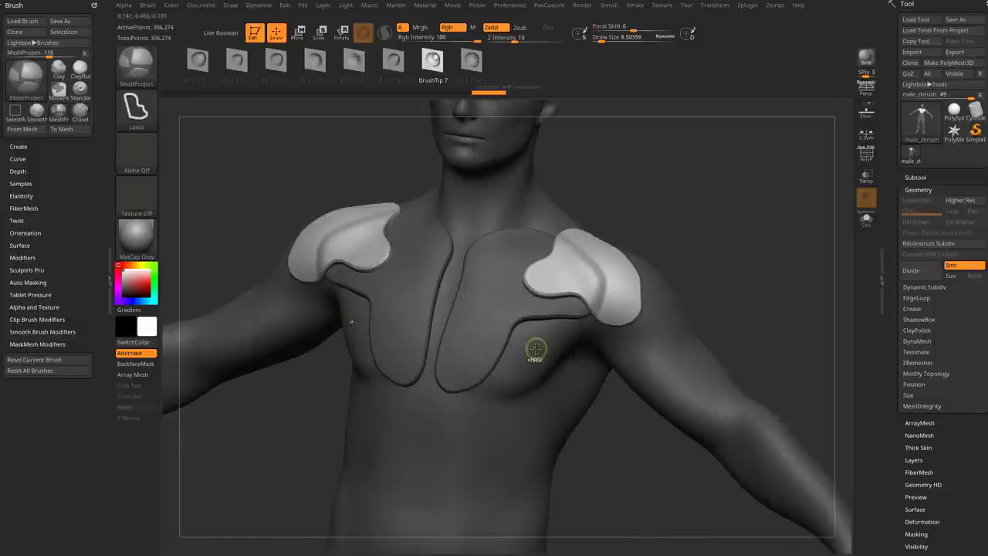
mouse_move(552, 349)
ctrl+mouse_down()
mouse_move(513, 307)
mouse_move(542, 372)
ctrl+mouse_up()
mouse_move(676, 289)
mouse_down()
mouse_move(628, 346)
mouse_move(552, 291)
mouse_up()
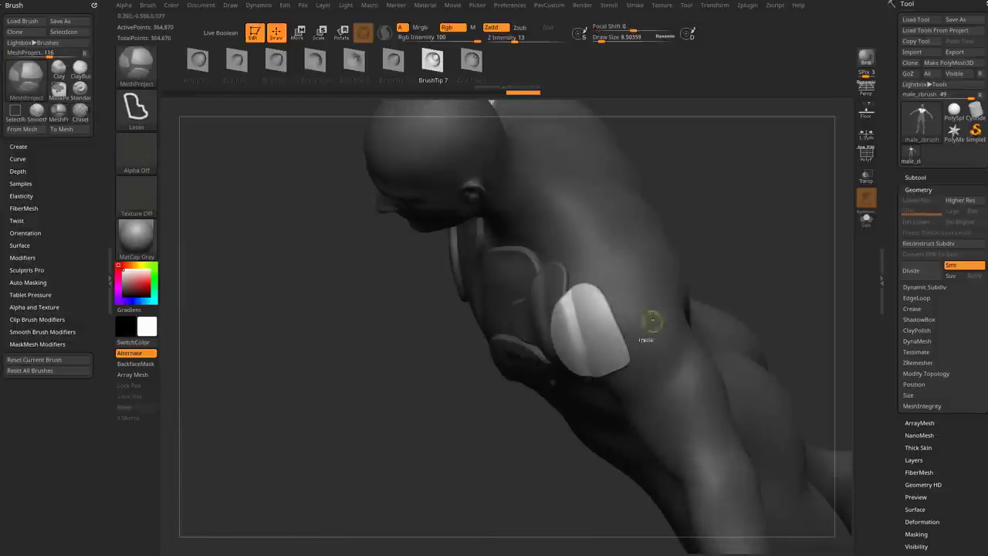
ctrl+shift+drag(651, 326, 617, 293)
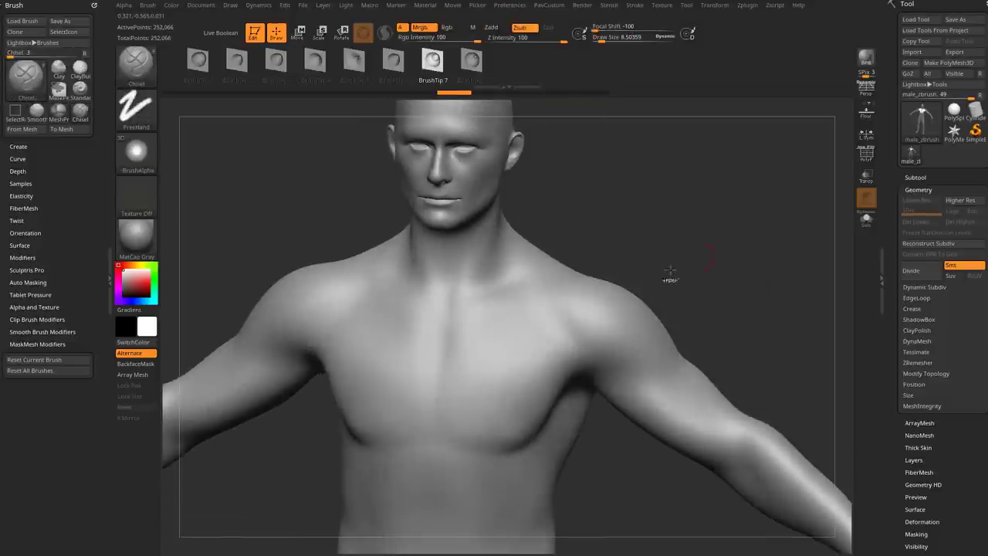
Draw a mirrored MeshProject lasso panel from shoulder to chest, reshaping it with a rounded upper extension and a concave outer edge.
mouse_move(602, 301)
mouse_down()
mouse_move(533, 291)
mouse_move(472, 462)
mouse_up()
drag(472, 462, 594, 362)
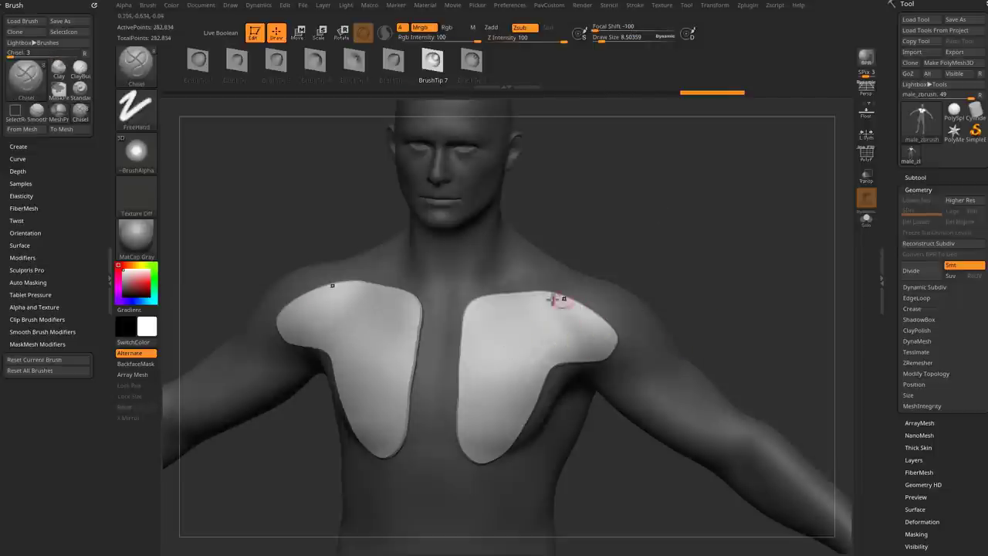
mouse_move(566, 321)
ctrl+mouse_down()
mouse_move(589, 310)
mouse_move(514, 314)
ctrl+mouse_up()
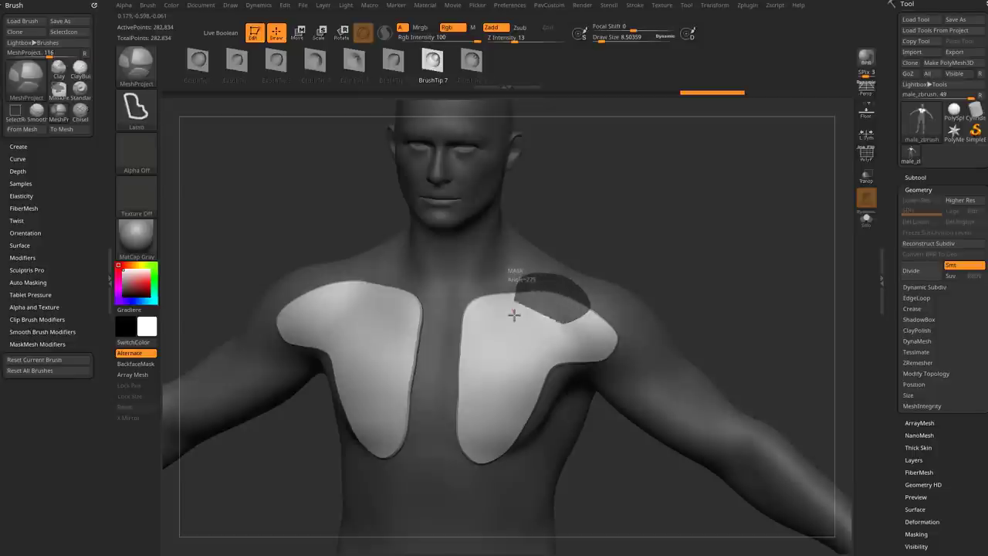
drag(582, 342, 579, 338)
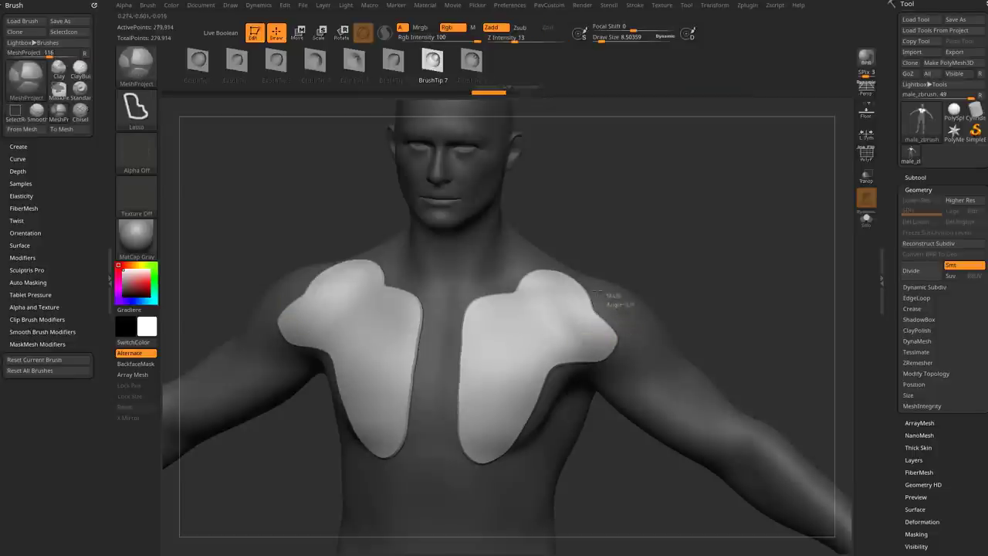
ctrl+drag(597, 293, 637, 376)
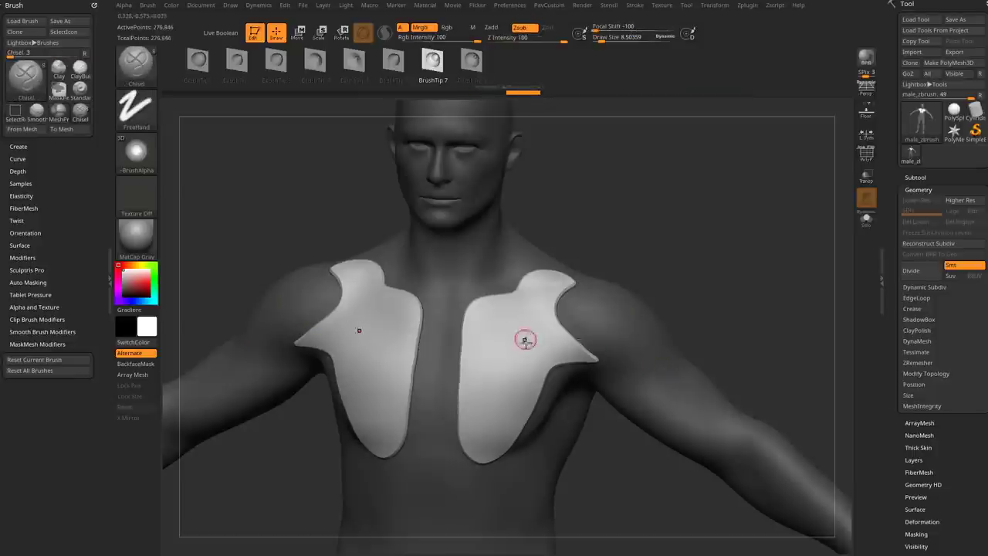
Cut a round hole into the upper inner part of the chest panels using the Circle stroke.
ctrl+click(137, 114)
ctrl+click(198, 142)
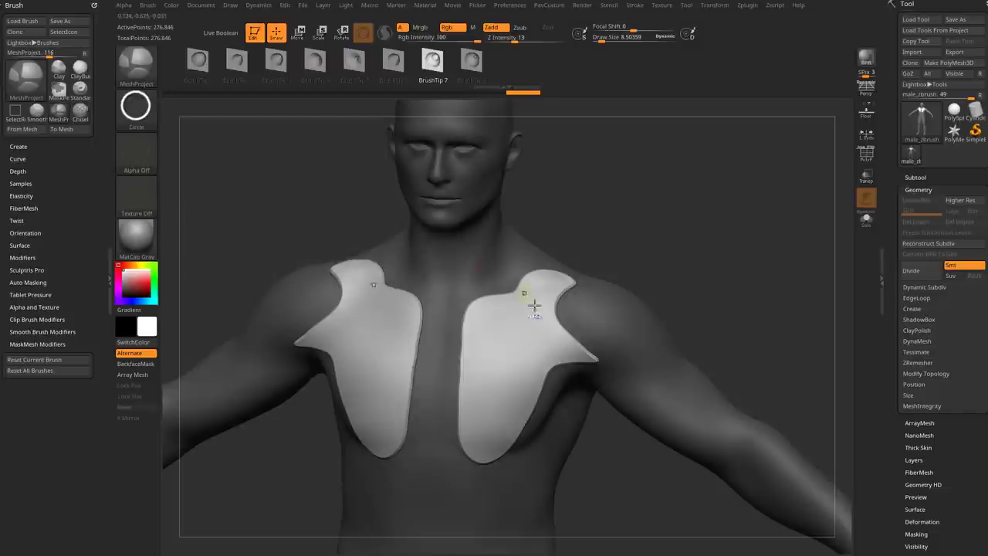
mouse_move(499, 325)
ctrl+mouse_down()
mouse_move(526, 338)
mouse_move(542, 332)
ctrl+mouse_up()
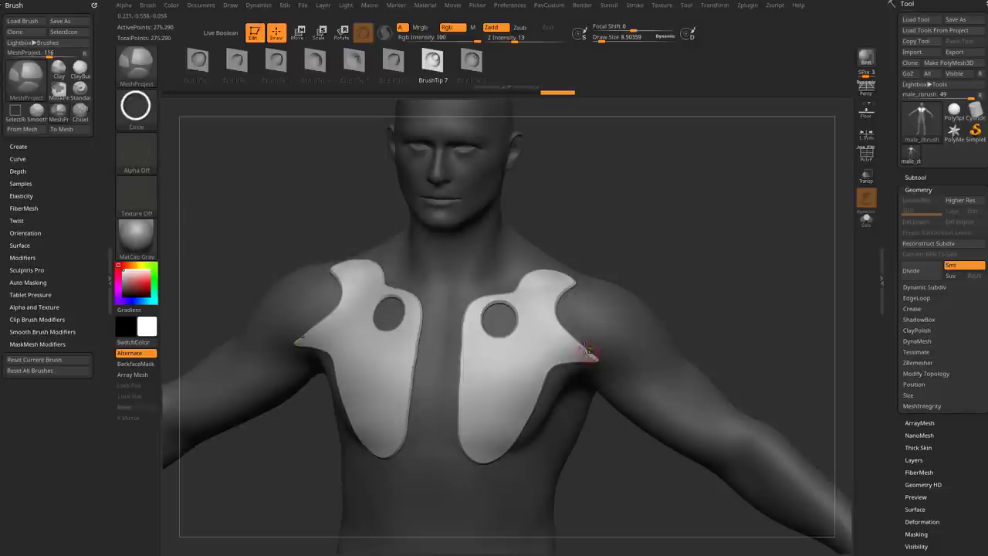
Switch the MeshProject stroke to Rect with the star-shaped Alpha 10, test it on the lower chest panel, and undo the test.
ctrl+click(148, 118)
ctrl+click(452, 122)
ctrl+click(145, 165)
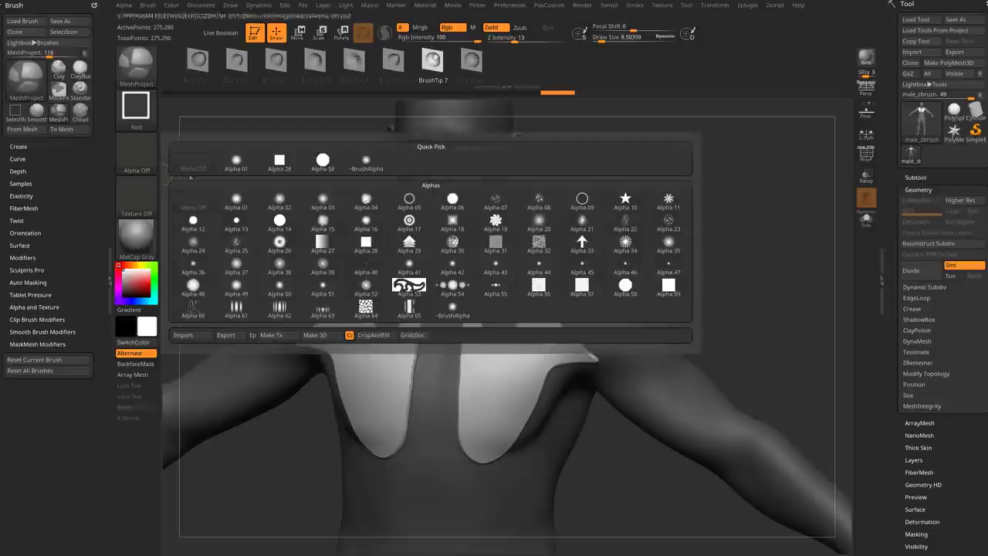
ctrl+click(617, 202)
ctrl+drag(499, 378, 517, 397)
drag(624, 425, 622, 429)
key(ctrl+z)
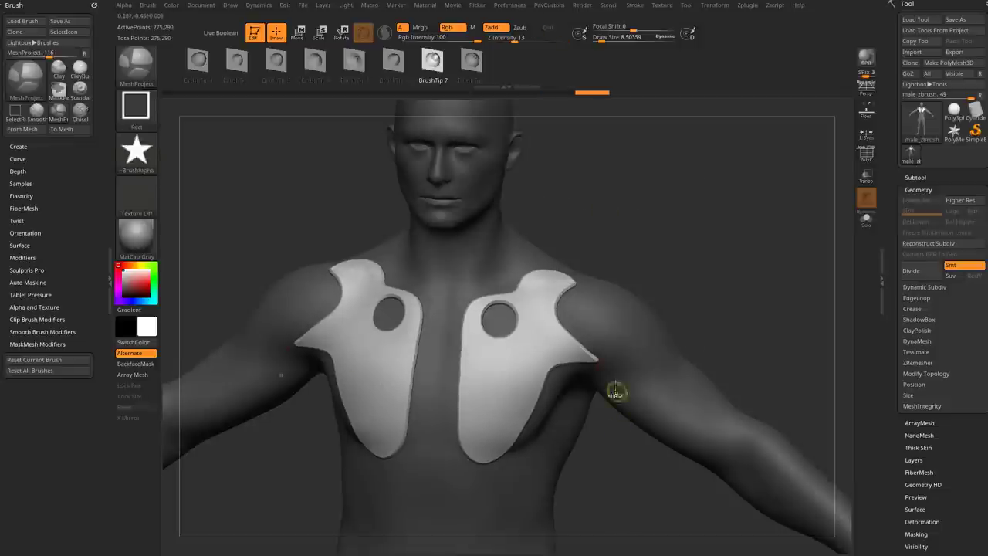
Load the capsule-shaped HS053 alpha from the hard-surface alpha library.
key(comma)
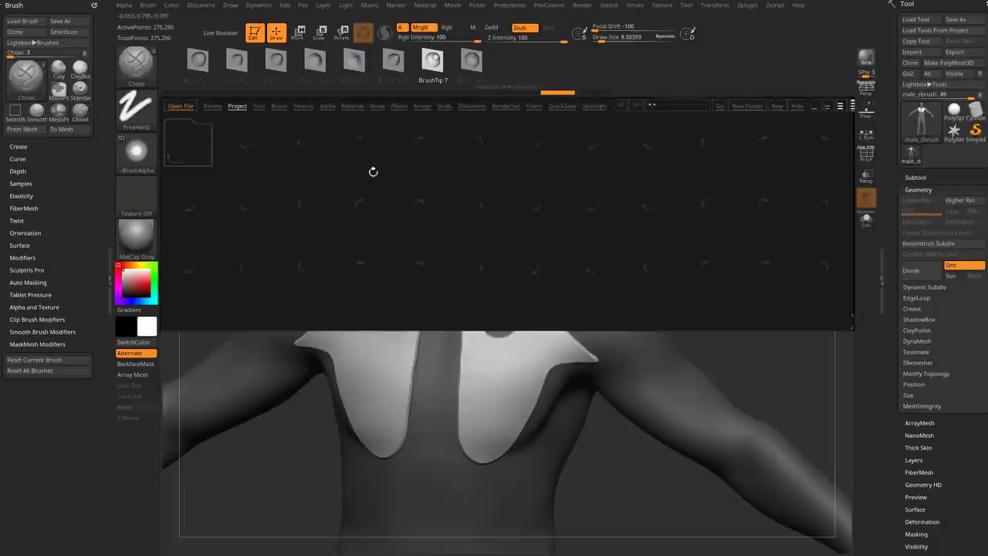
click(327, 105)
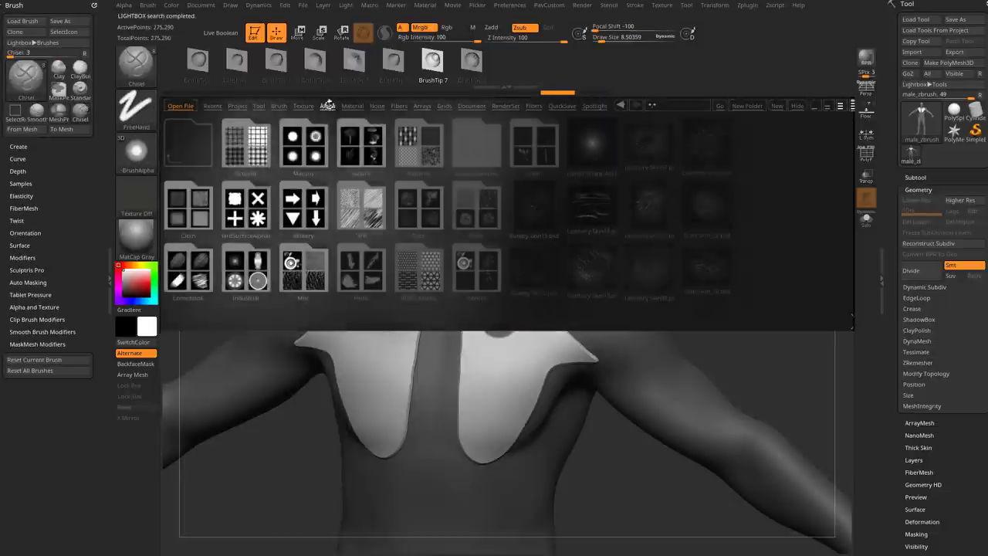
double_click(267, 223)
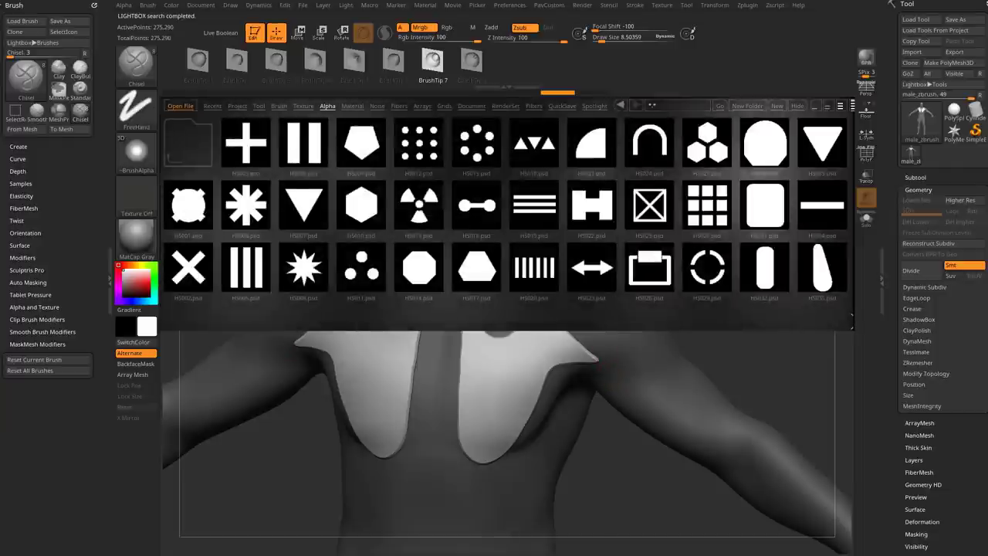
drag(596, 270, 419, 270)
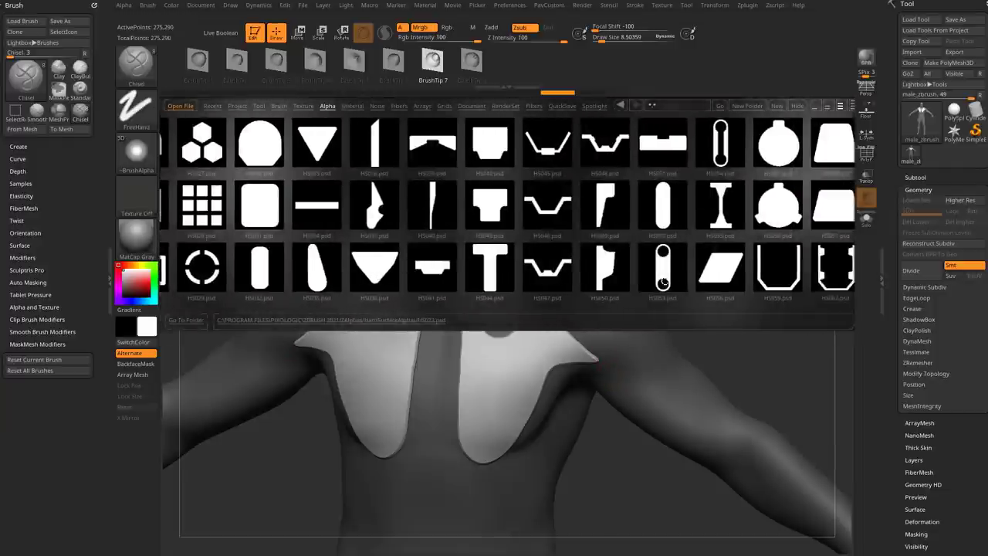
double_click(665, 270)
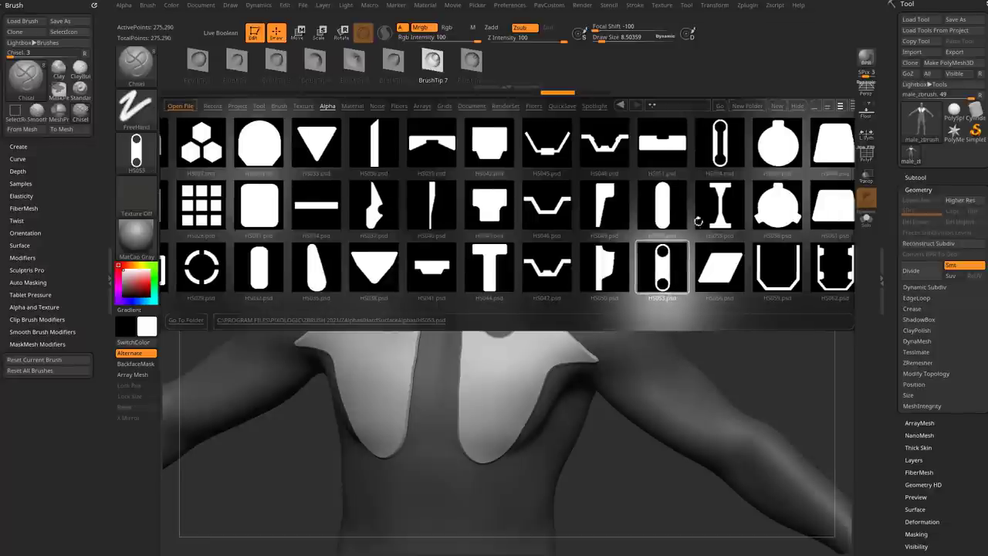
key(comma)
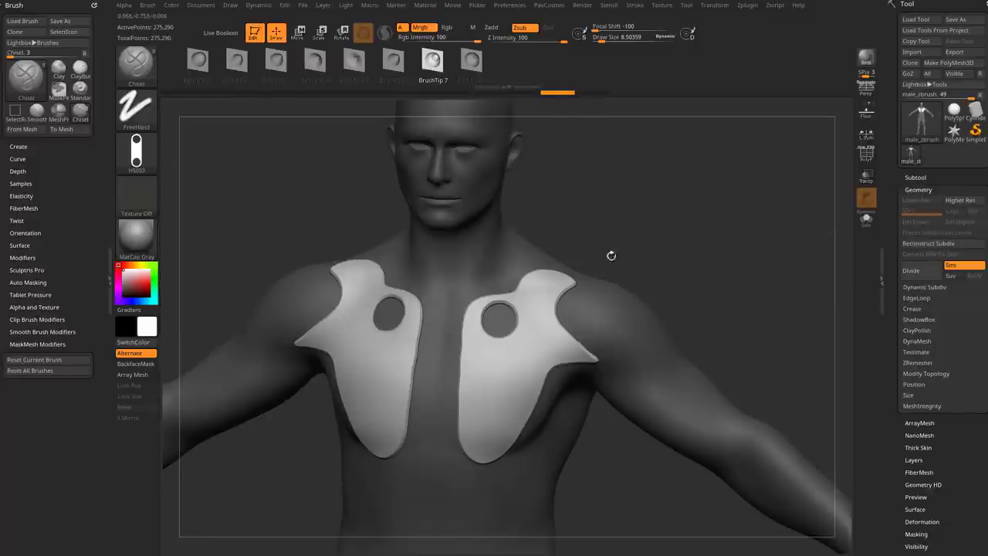
key(ctrl)
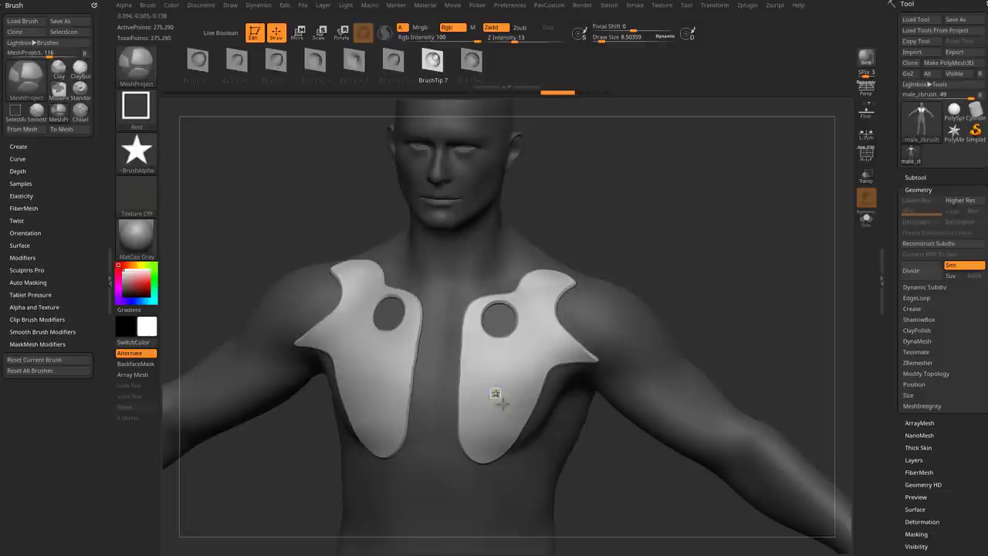
ctrl+drag(502, 403, 523, 423)
key(ctrl+z)
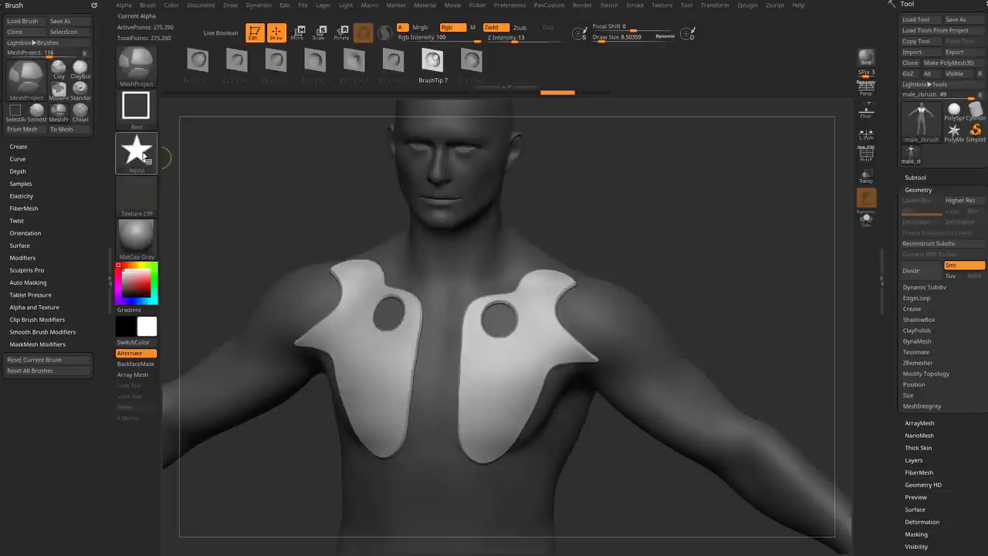
Assign the HS053 alpha to MeshProject, test it on the lower chest panels as a cutout and as a separate panel, undoing both.
click(142, 157)
click(453, 164)
ctrl+drag(492, 385, 524, 432)
ctrl+drag(631, 434, 626, 441)
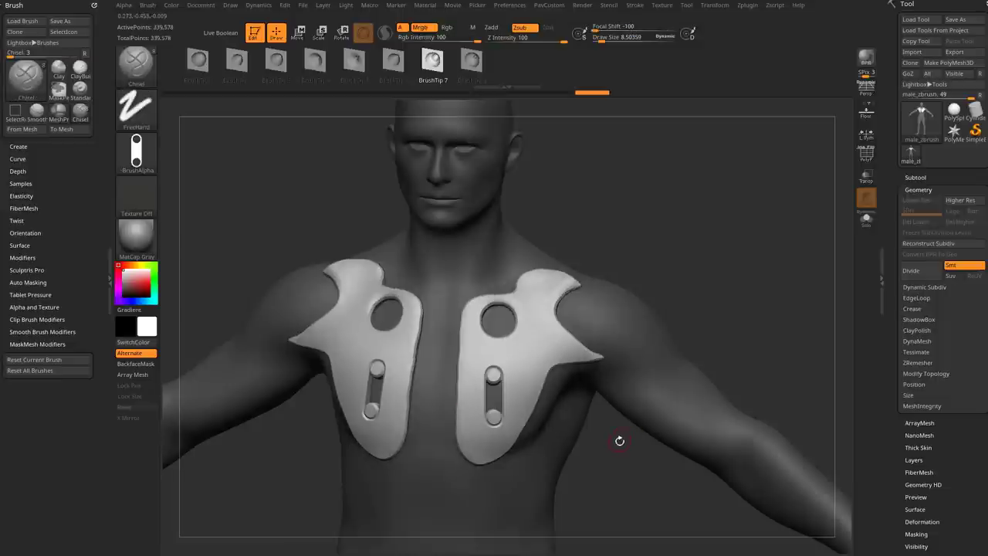
key(ctrl+z)
mouse_move(492, 384)
ctrl+mouse_down()
mouse_move(521, 432)
mouse_move(522, 424)
ctrl+mouse_up()
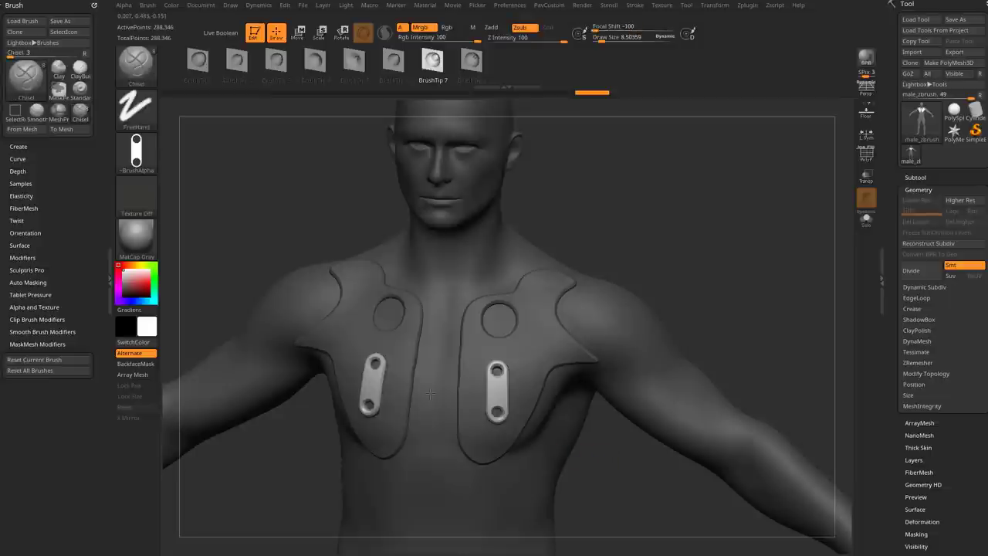
key(ctrl+z)
Test large mirrored HS053 MeshProject panels on the abdomen with a smaller HS053 cutout inside, and undo both operations.
mouse_move(739, 340)
mouse_down()
mouse_move(756, 327)
mouse_move(733, 294)
mouse_move(622, 400)
mouse_move(648, 430)
mouse_up()
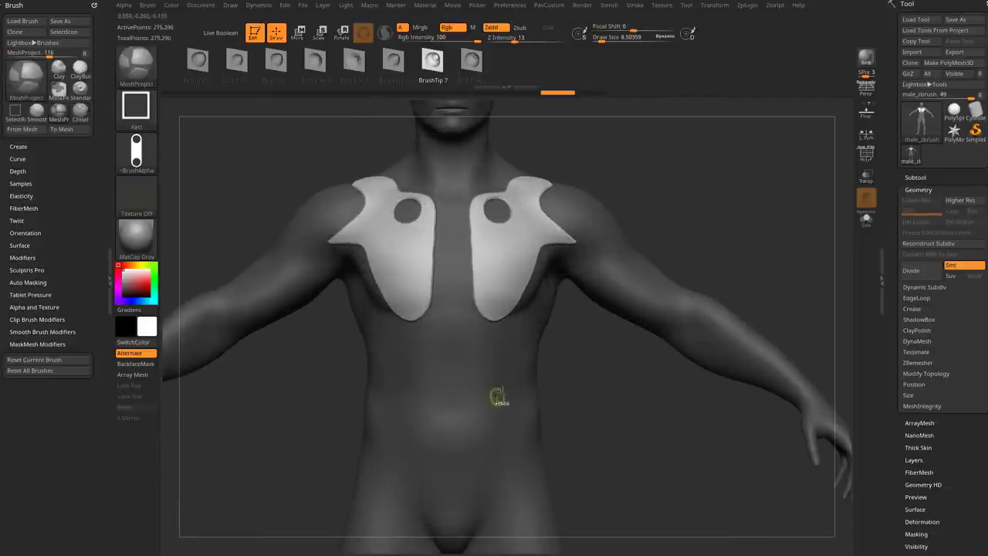
mouse_move(501, 372)
ctrl+mouse_down()
mouse_move(520, 450)
mouse_move(513, 461)
ctrl+mouse_up()
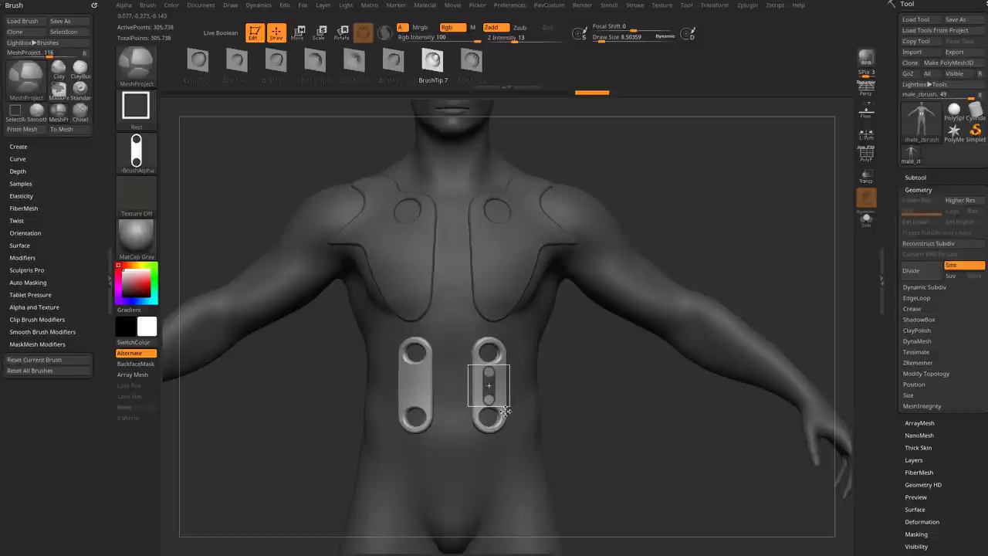
ctrl+drag(511, 402, 511, 402)
mouse_move(611, 432)
mouse_down()
mouse_move(659, 406)
mouse_move(634, 429)
mouse_up()
right_drag(635, 429, 683, 441)
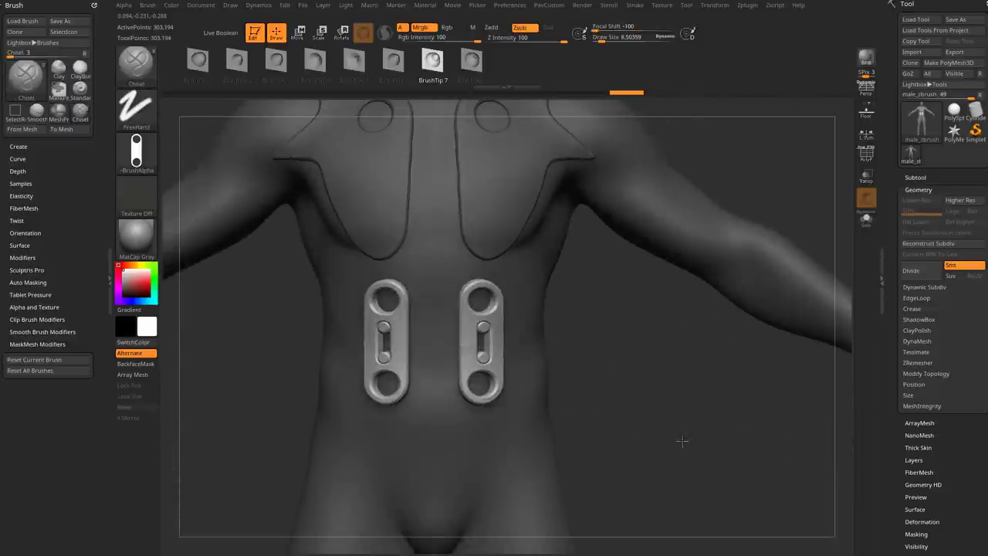
key(ctrl+z)
key(ctrl+z)
Redraw the mirrored HS053 panels on the abdomen without an inner cutout, and undo them.
mouse_move(678, 435)
alt+mouse_down()
mouse_move(658, 404)
mouse_move(600, 431)
mouse_move(639, 437)
mouse_move(632, 443)
mouse_move(609, 395)
alt+mouse_up()
mouse_move(502, 363)
ctrl+mouse_down()
mouse_move(521, 432)
mouse_move(510, 455)
ctrl+mouse_up()
mouse_move(610, 429)
mouse_down()
mouse_move(567, 434)
mouse_move(616, 429)
mouse_up()
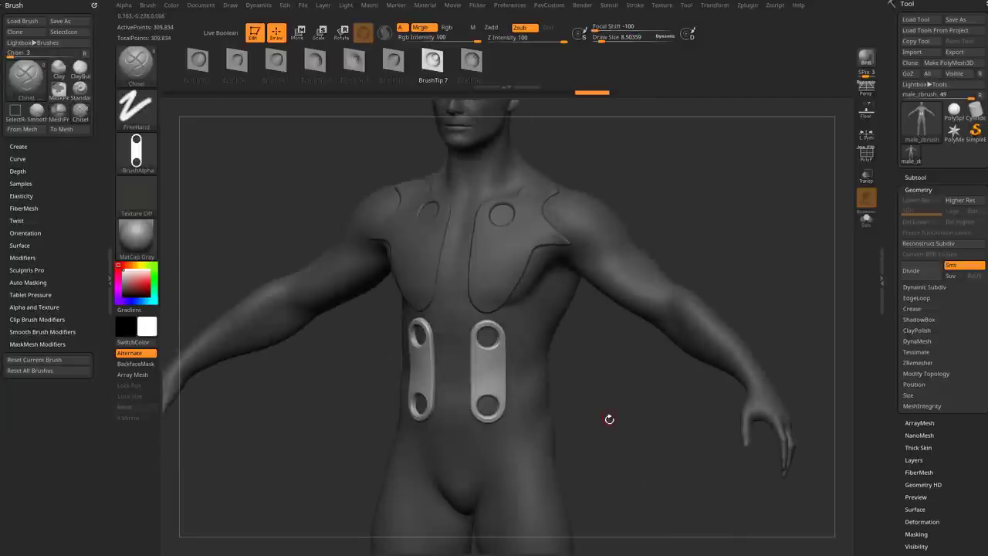
key(ctrl+z)
Draw mirrored HS053 panels on the abdomen and cut a smaller HS053 shape into their centres.
ctrl+drag(519, 447, 515, 460)
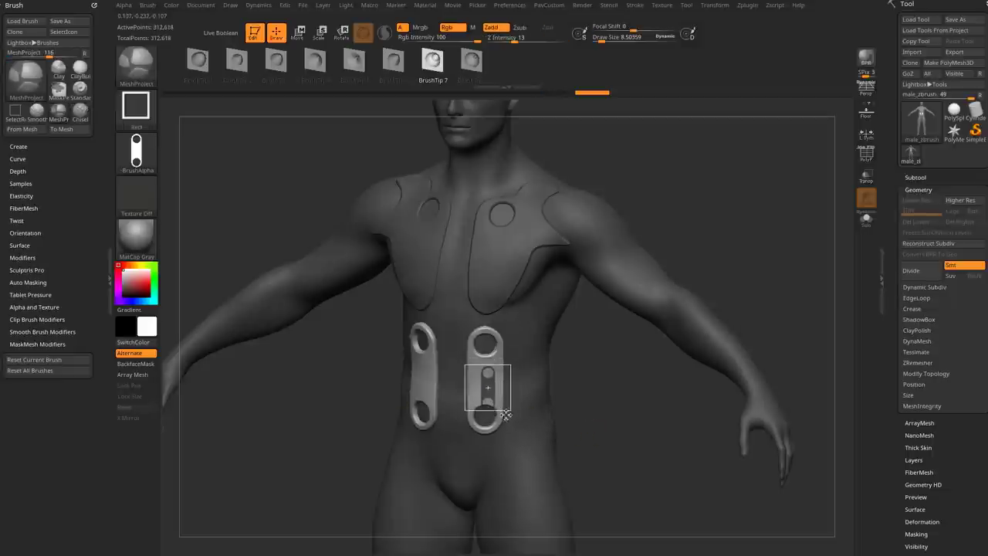
ctrl+shift+drag(501, 407, 503, 408)
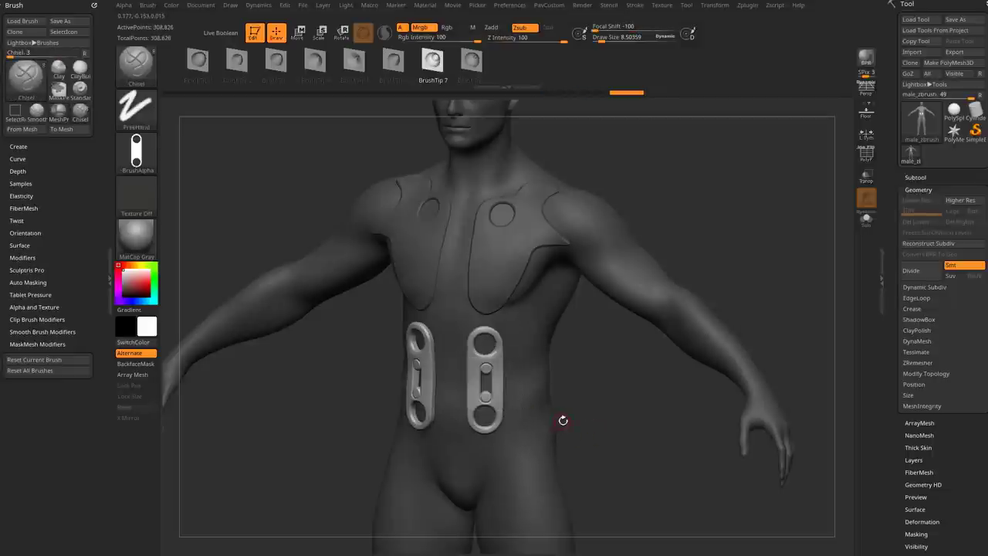
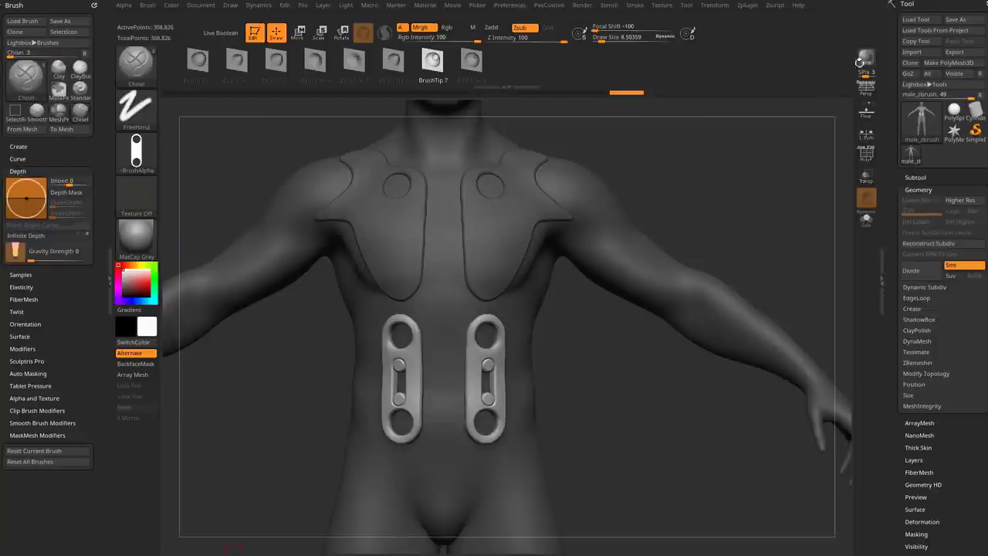
Expand the figure's subtool list and set the draw size to 18.76.
click(914, 178)
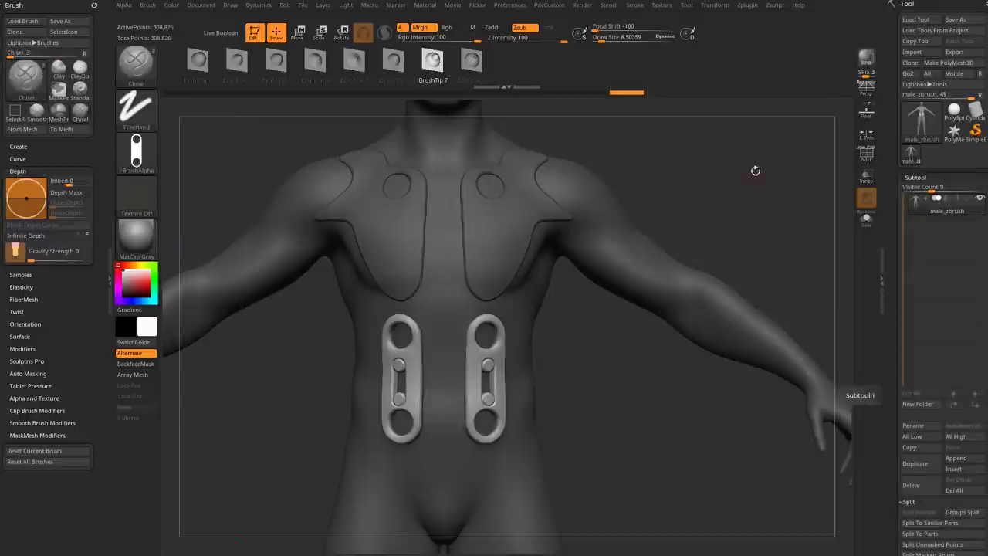
drag(755, 170, 772, 236)
key(s)
mouse_move(710, 279)
mouse_down()
mouse_move(721, 278)
mouse_move(631, 255)
mouse_up()
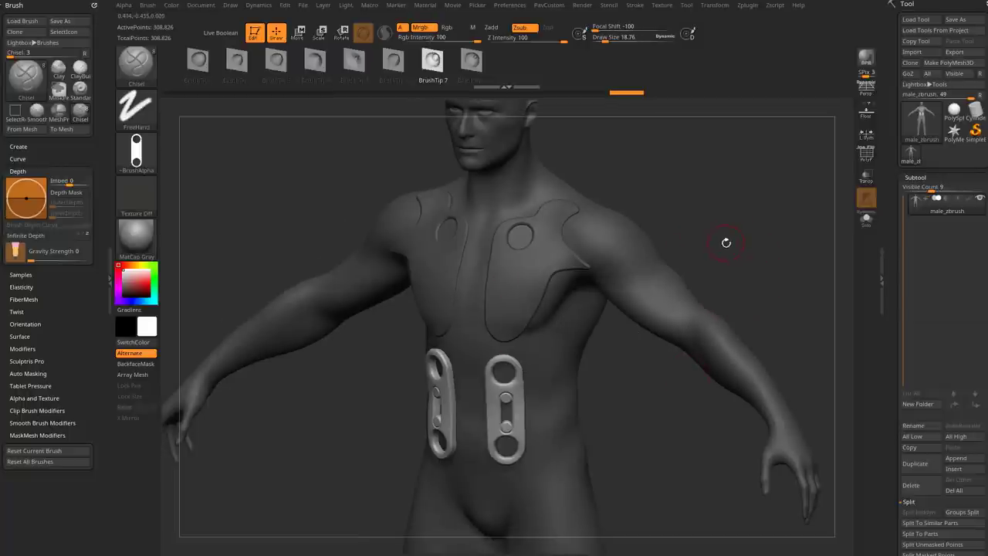
Clear the figure's mask and turn on the polyframe display to show the panels' polygroups.
ctrl+drag(733, 206, 772, 244)
click(865, 156)
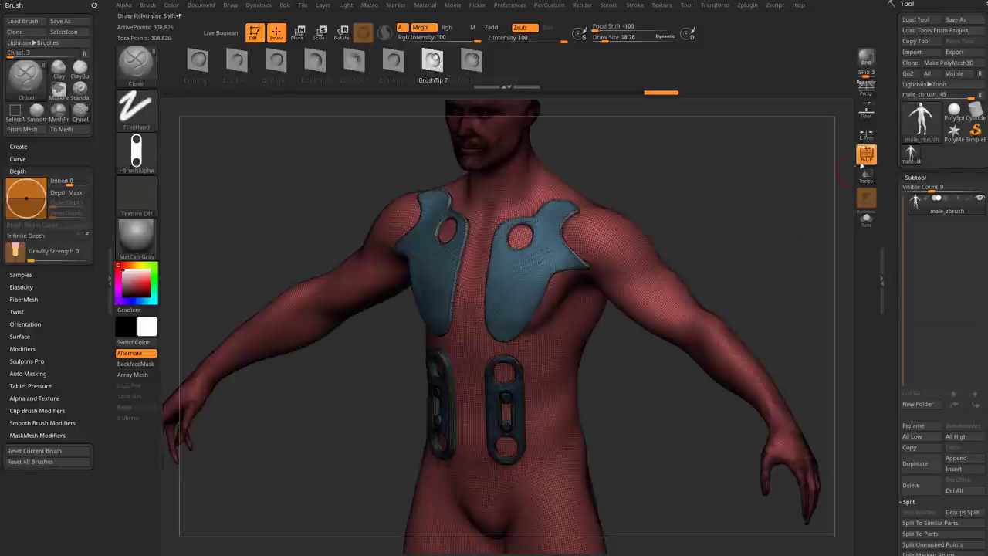
Isolate the body polygroup and split the hidden chest and abdomen panels off into their own subtool.
mouse_move(816, 220)
mouse_down()
mouse_move(774, 229)
mouse_move(661, 223)
mouse_move(685, 259)
mouse_move(666, 287)
mouse_up()
ctrl+shift+click(644, 291)
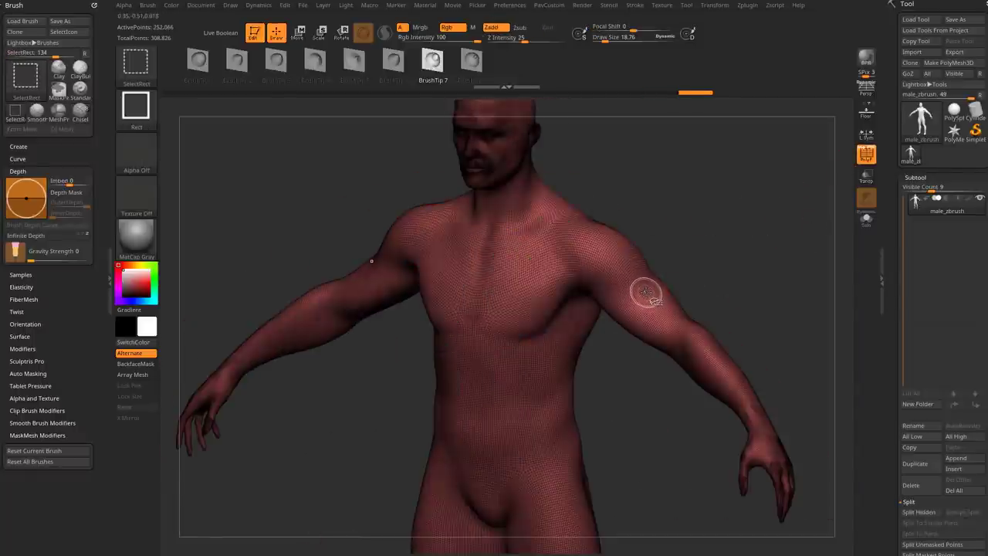
drag(887, 351, 889, 183)
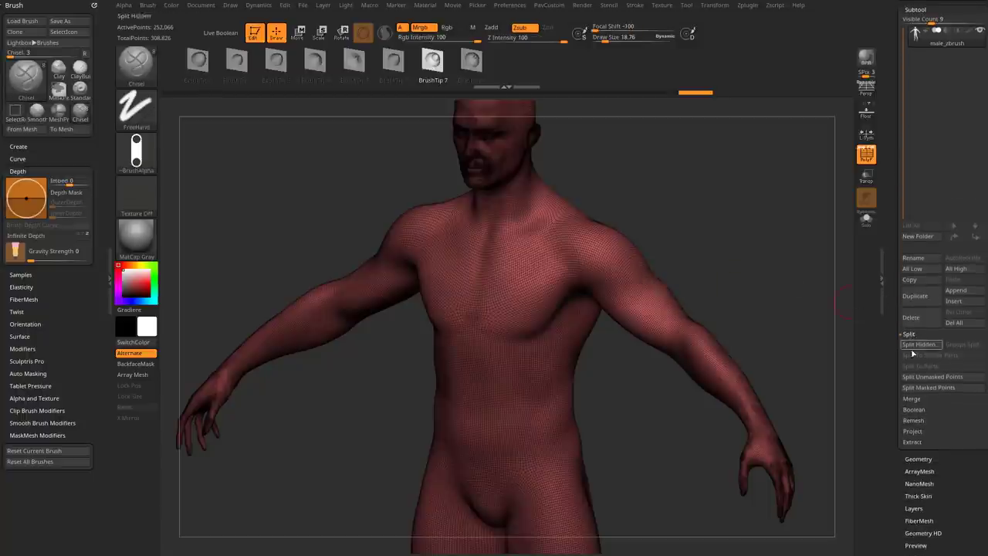
click(915, 346)
Delete the male_zbrush1 subtool holding the panels, accepting this warning for the rest of the session.
click(934, 70)
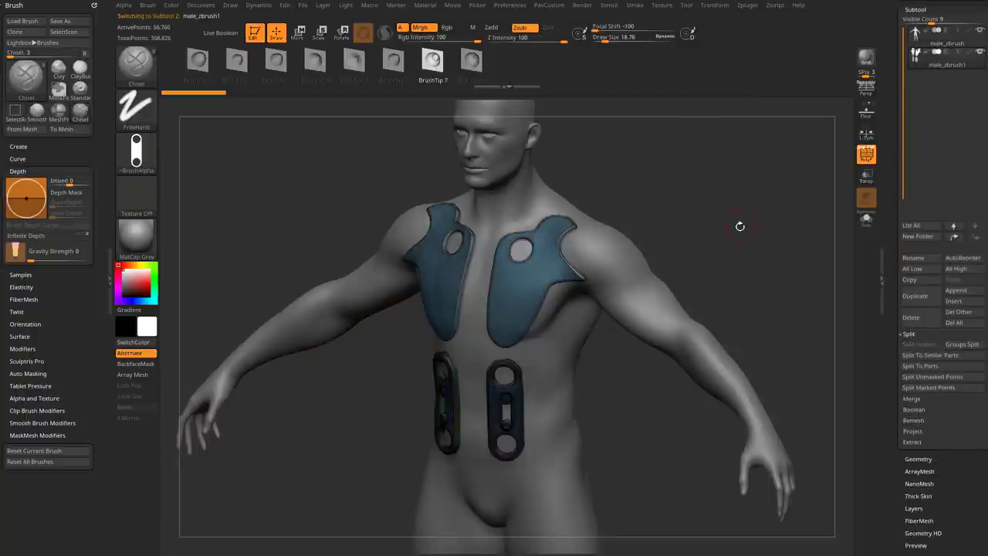
drag(741, 225, 785, 326)
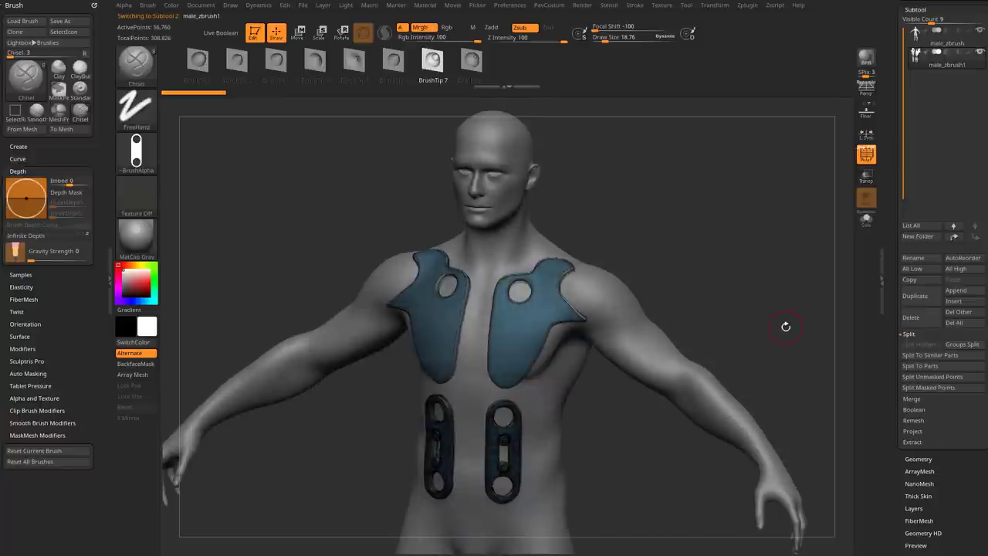
click(928, 323)
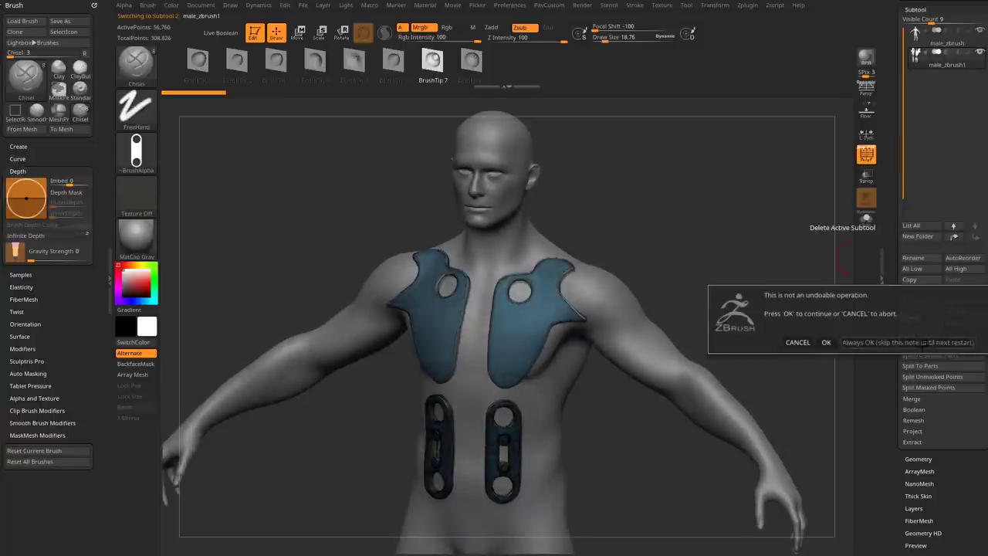
click(872, 342)
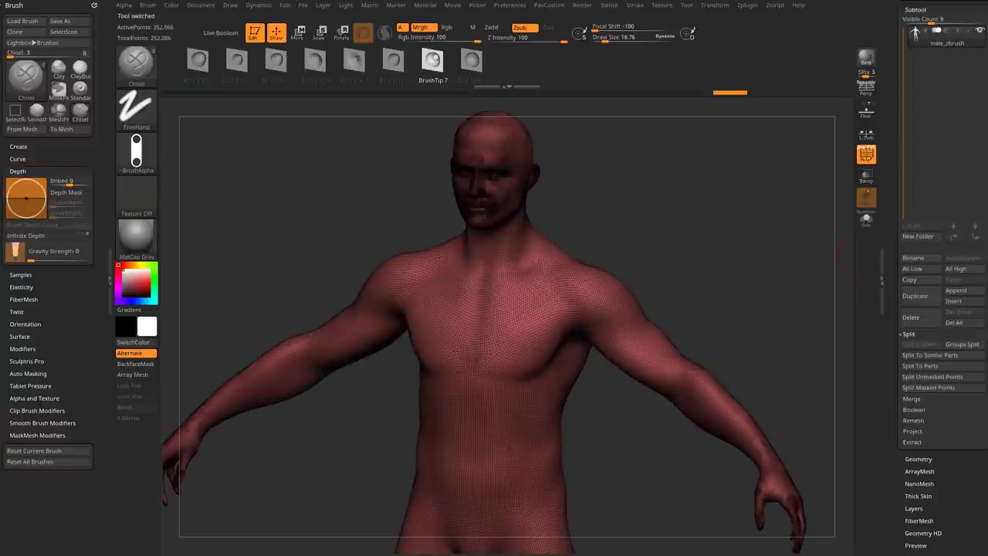
Turn off the polyframe display and enable Live Boolean.
click(866, 155)
drag(805, 287, 787, 311)
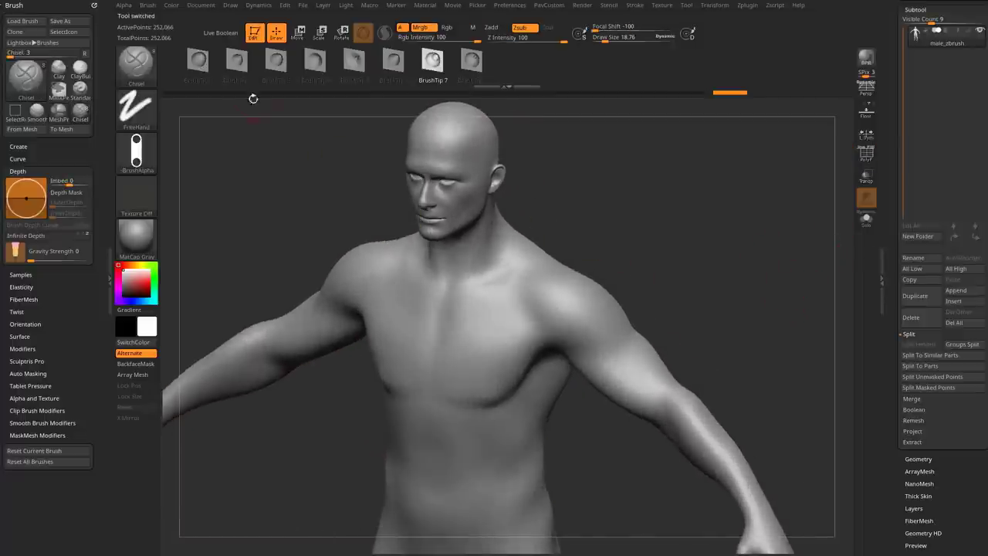
click(221, 33)
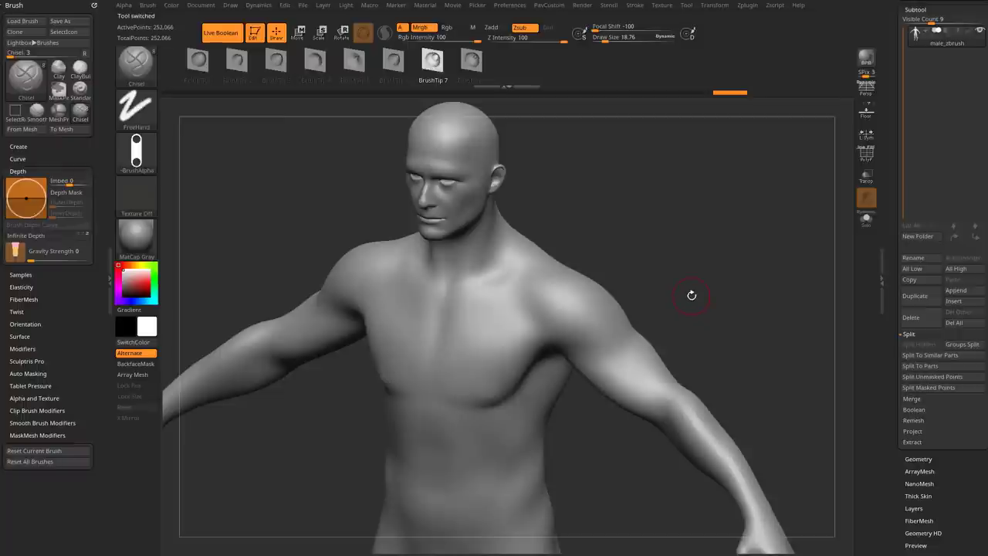
Choose the MeshProject brush and set it to the Lasso stroke with the alpha off.
key(space)
key(1)
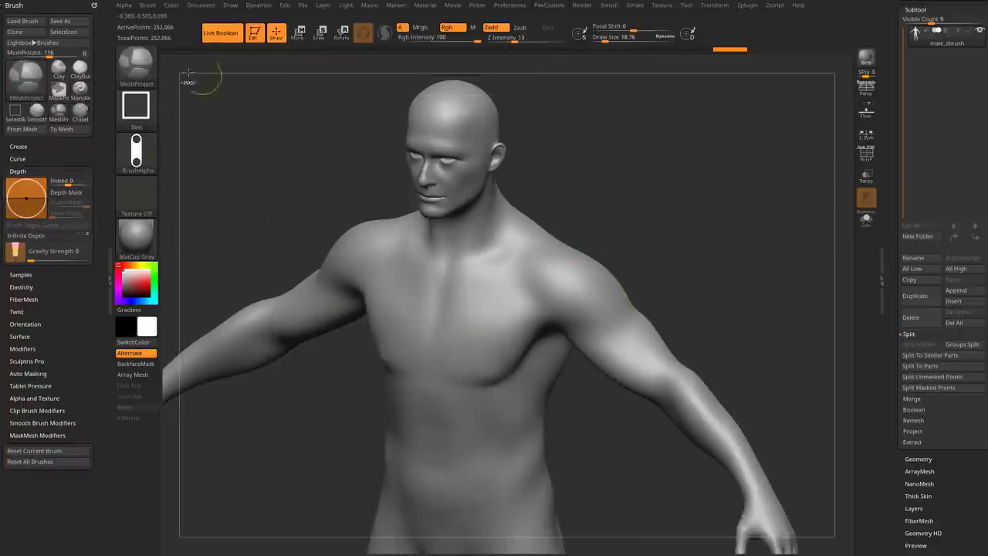
click(137, 108)
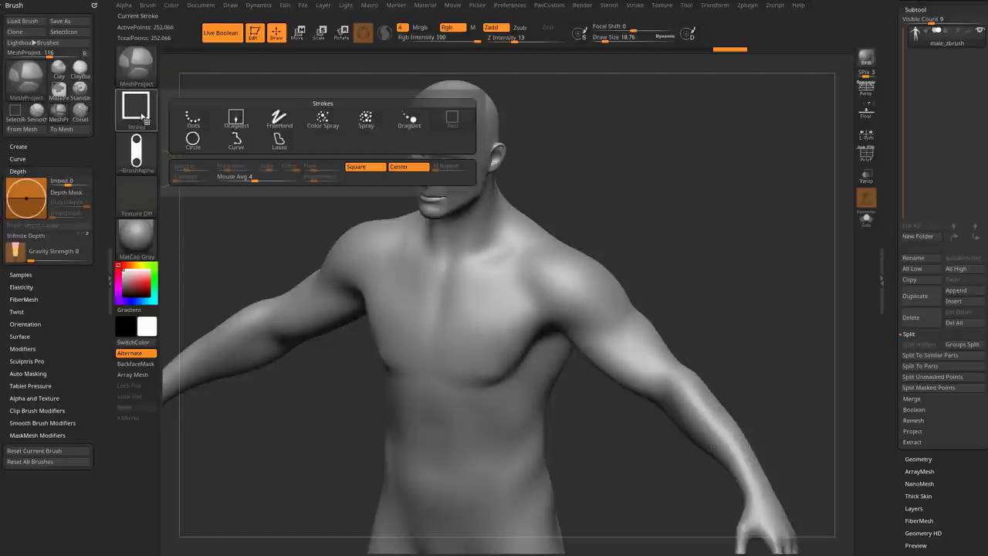
click(279, 140)
click(135, 151)
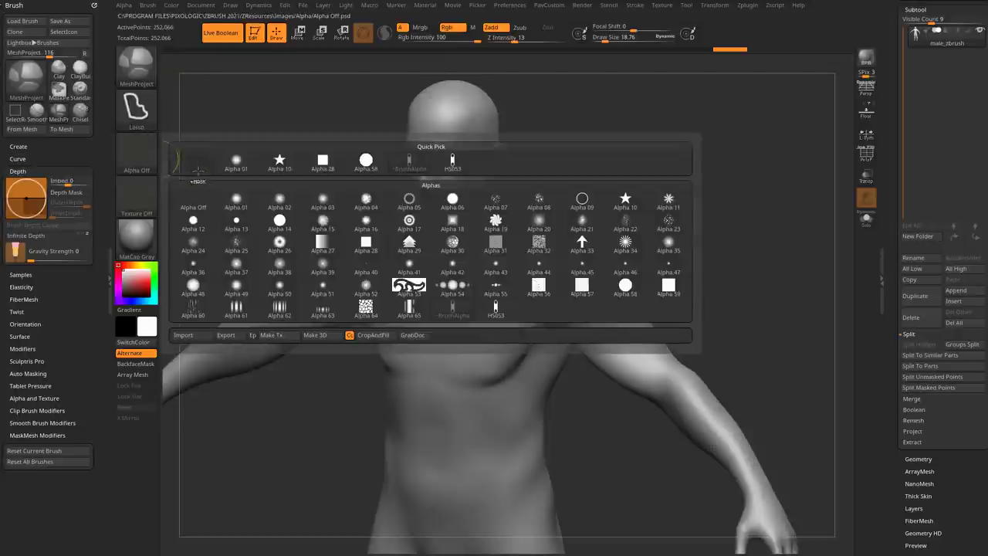
click(197, 171)
Draw mirrored lasso panels over the upper chest and shoulders, and undo them.
drag(669, 205, 666, 227)
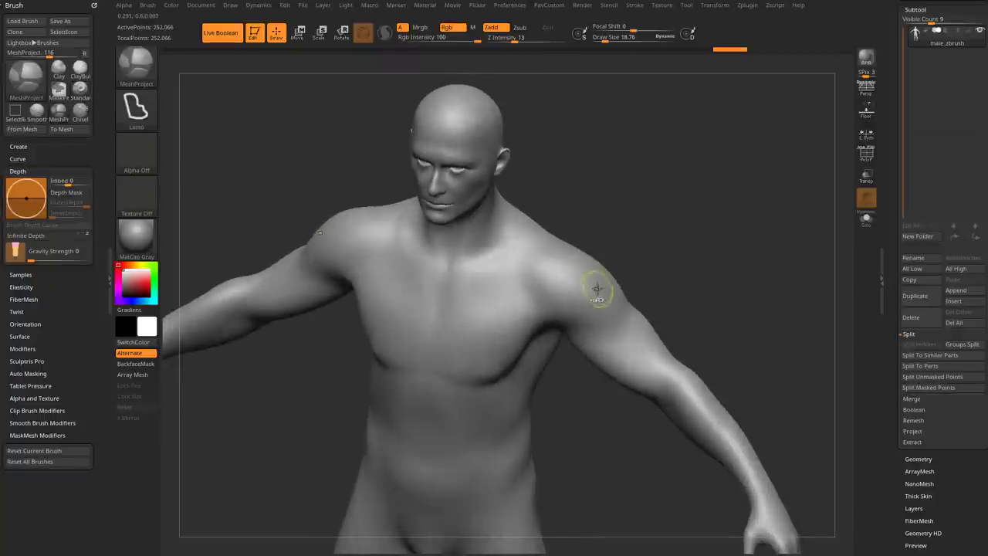
mouse_move(542, 245)
ctrl+mouse_down()
mouse_move(456, 253)
mouse_move(474, 371)
mouse_move(596, 289)
ctrl+mouse_up()
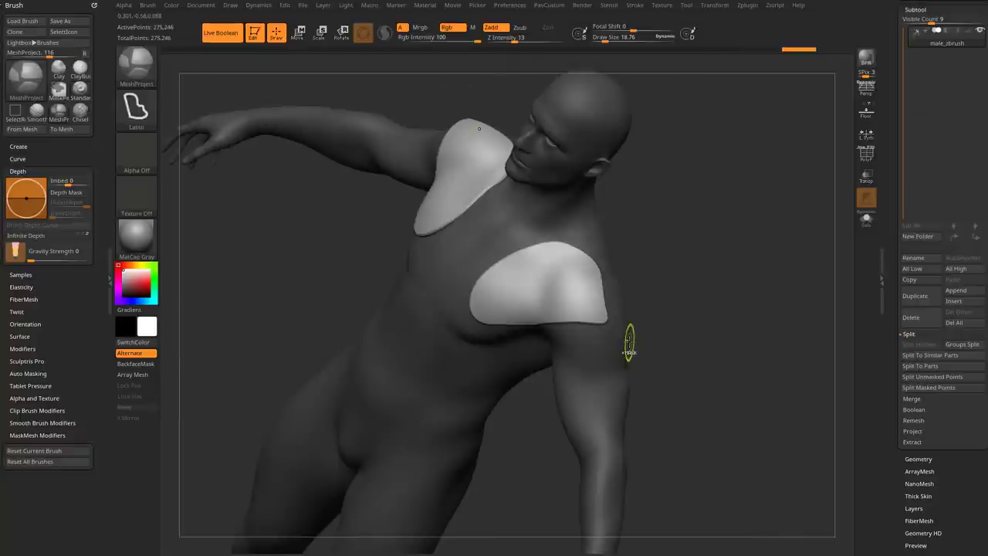
key(ctrl+z)
key(ctrl+z)
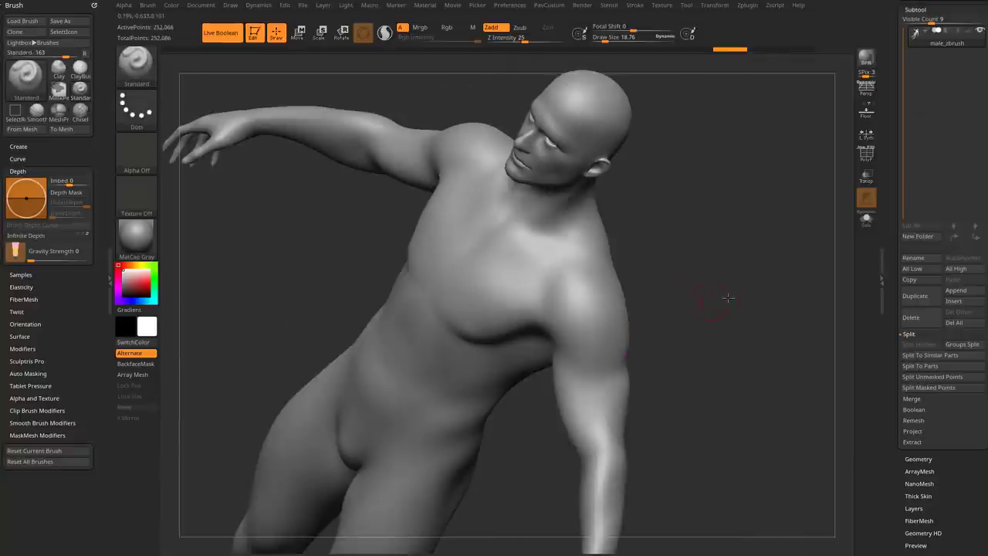
Draw mirrored MeshProject lasso panels over the chest as a new subtool and add overlapping panels on the shoulders.
mouse_move(727, 297)
mouse_down()
mouse_move(721, 276)
mouse_move(734, 315)
mouse_move(714, 299)
mouse_move(741, 312)
mouse_up()
mouse_move(609, 339)
ctrl+mouse_down()
mouse_move(519, 278)
mouse_move(453, 349)
mouse_move(494, 397)
mouse_move(563, 371)
mouse_move(602, 378)
ctrl+mouse_up()
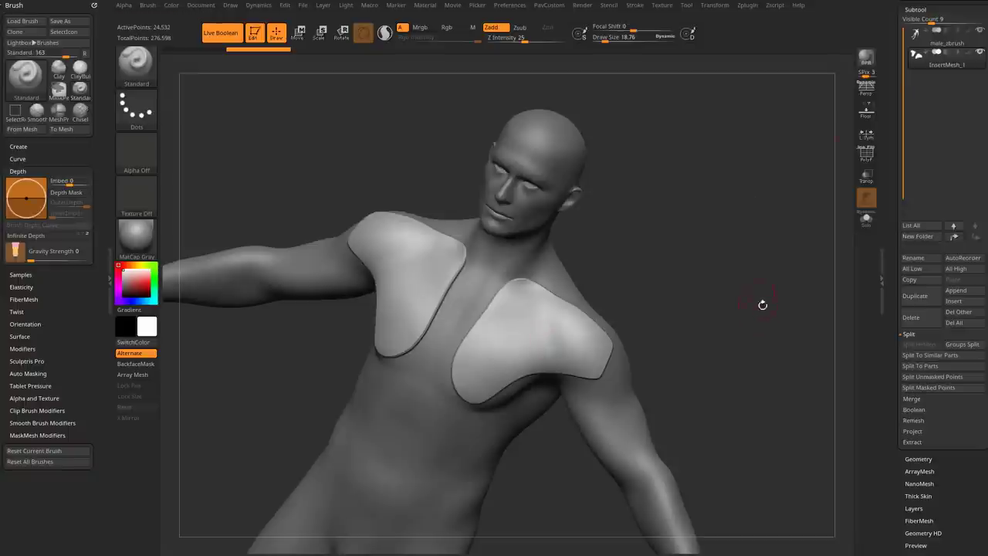
mouse_move(763, 305)
mouse_down()
mouse_move(739, 262)
mouse_move(752, 306)
mouse_move(792, 289)
mouse_move(775, 285)
mouse_move(796, 301)
mouse_move(763, 304)
mouse_move(804, 282)
mouse_move(781, 324)
mouse_up()
mouse_move(638, 331)
ctrl+mouse_down()
mouse_move(614, 281)
mouse_move(518, 310)
mouse_move(600, 378)
mouse_move(611, 366)
ctrl+mouse_up()
Extend the panels with mirrored lasso shapes over the shoulder blades and lower on the back, and clear the mask.
drag(781, 441, 726, 347)
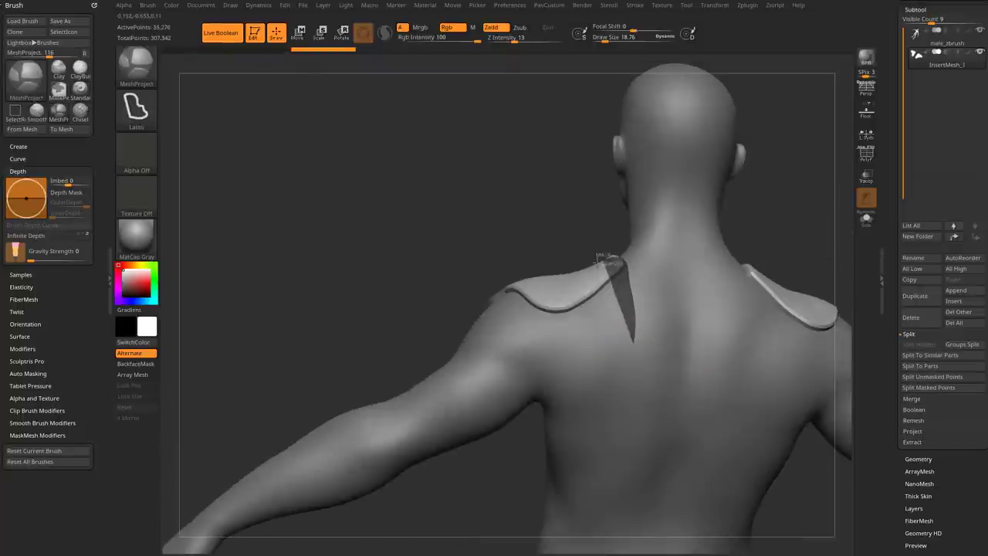
ctrl+drag(577, 373, 593, 392)
mouse_move(761, 216)
mouse_down()
mouse_move(769, 291)
mouse_move(771, 210)
mouse_move(781, 205)
mouse_move(753, 216)
mouse_up()
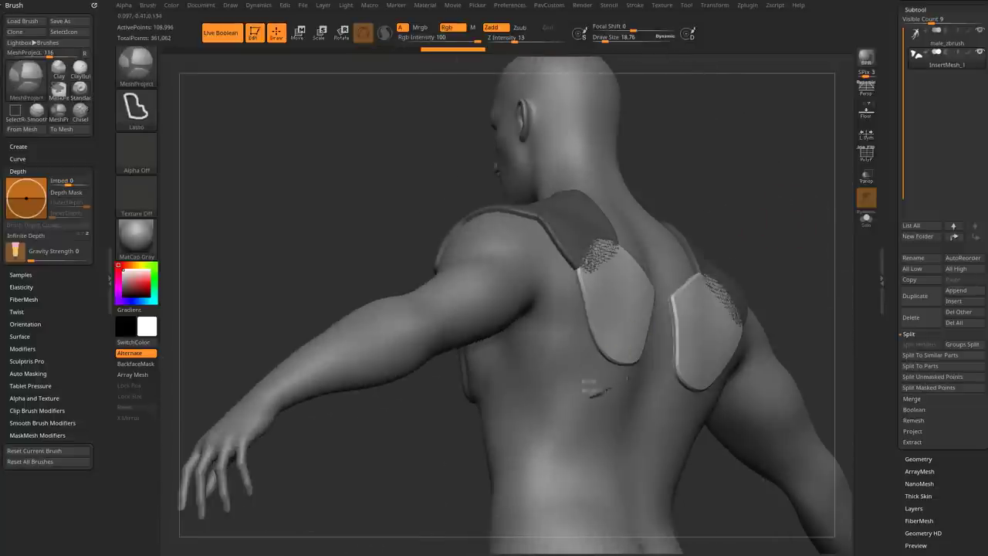
ctrl+drag(534, 380, 571, 417)
mouse_move(762, 161)
ctrl+mouse_down()
mouse_move(787, 206)
mouse_move(776, 286)
mouse_move(820, 255)
mouse_move(741, 264)
mouse_move(795, 261)
mouse_move(788, 286)
ctrl+mouse_up()
Display the polyframe, examine the overlapping panels' polygroups from several angles, and hide it again.
click(866, 155)
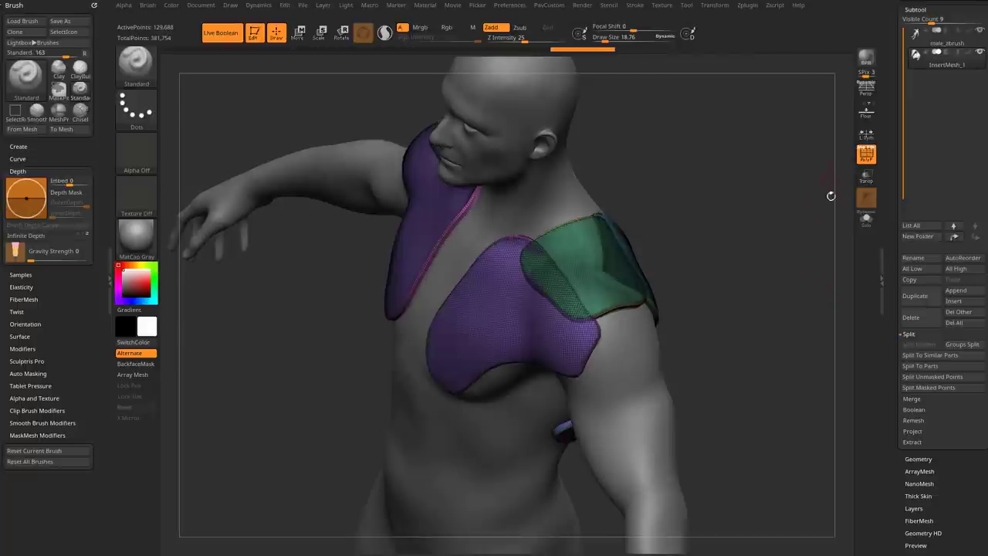
alt+drag(831, 196, 566, 346)
alt+drag(767, 230, 726, 258)
mouse_move(435, 356)
mouse_down()
mouse_move(721, 255)
mouse_move(790, 218)
mouse_move(733, 239)
mouse_move(771, 276)
mouse_move(802, 260)
mouse_move(801, 221)
mouse_move(729, 225)
mouse_move(813, 231)
mouse_move(796, 215)
mouse_move(783, 298)
mouse_move(818, 243)
mouse_move(775, 264)
mouse_move(785, 247)
mouse_move(777, 231)
mouse_up()
key(shift+f)
Draw a mirrored subtractive lasso shape over the chest panels' outer edges near the armpits as a new subtool.
key(2)
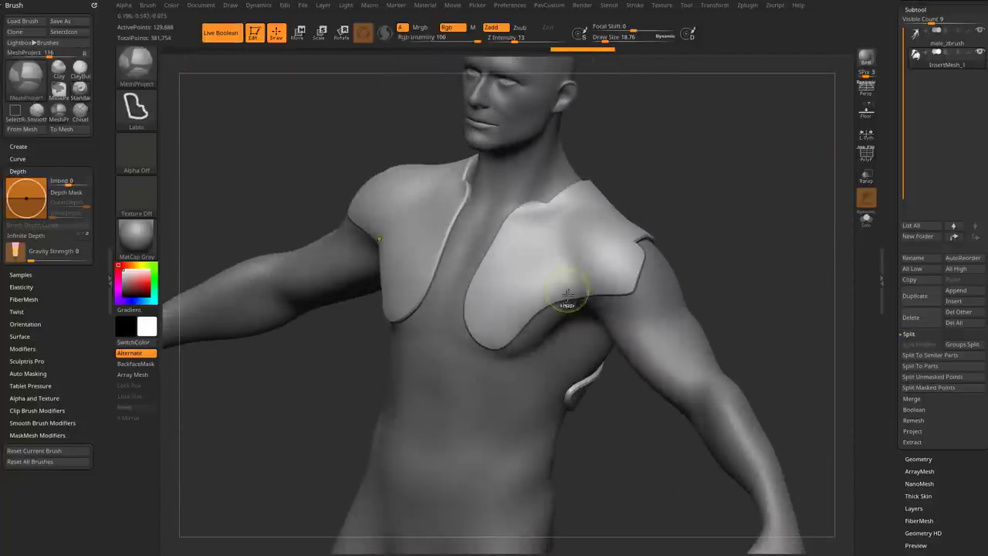
drag(518, 314, 541, 349)
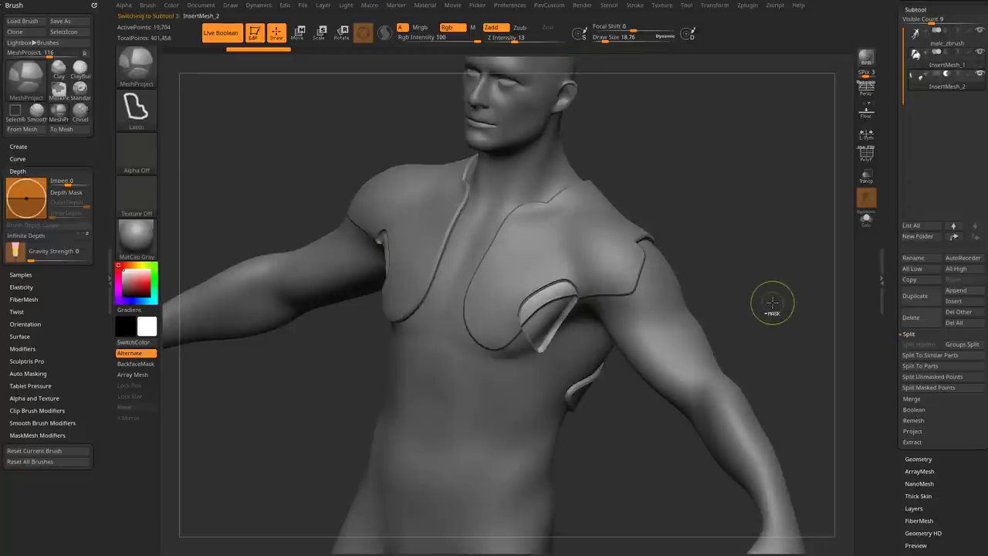
key(1)
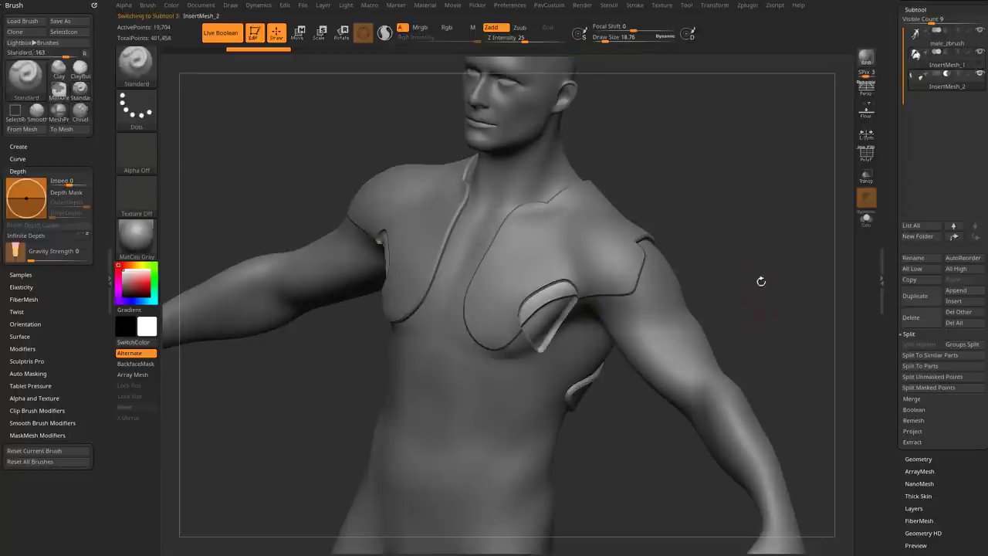
Mark the InsertMesh_1 panel subtool as the Start of a boolean group so the cut leaves the body intact.
alt+drag(770, 232, 818, 232)
drag(697, 267, 751, 278)
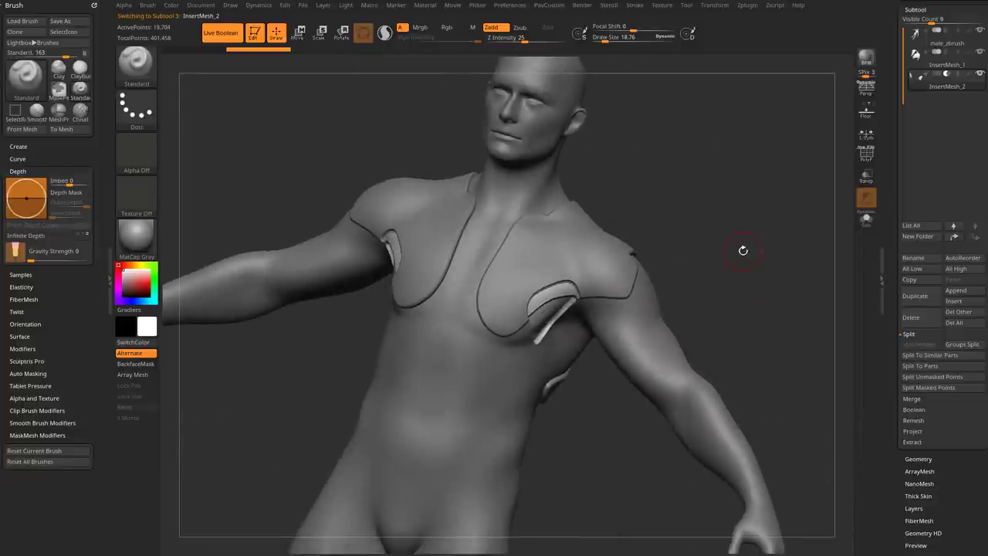
drag(737, 167, 695, 193)
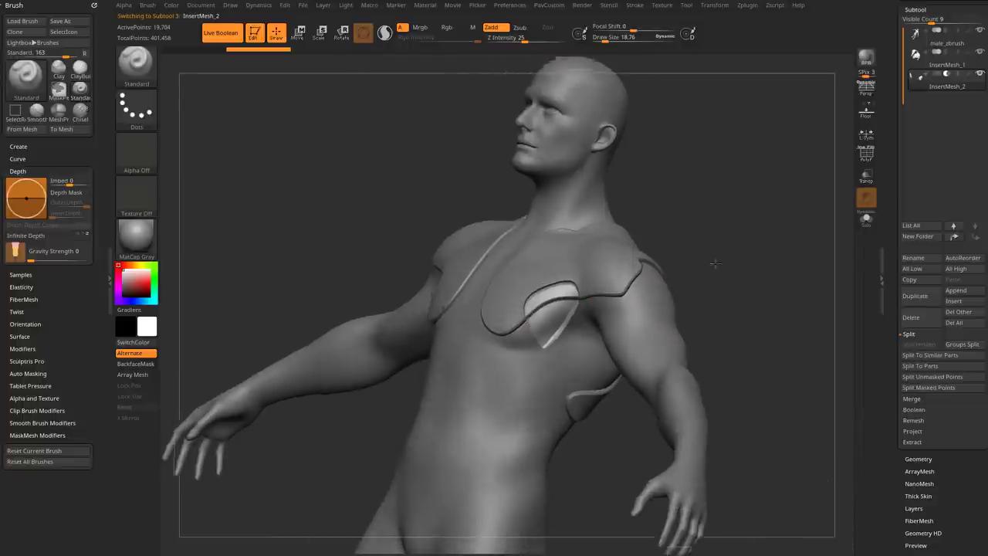
drag(713, 265, 725, 260)
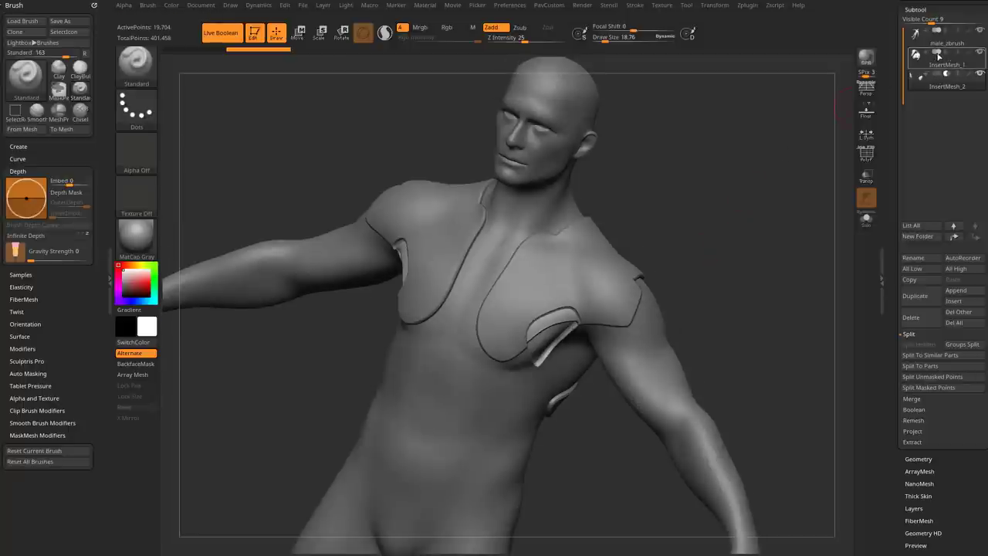
drag(804, 115, 753, 155)
drag(740, 228, 719, 224)
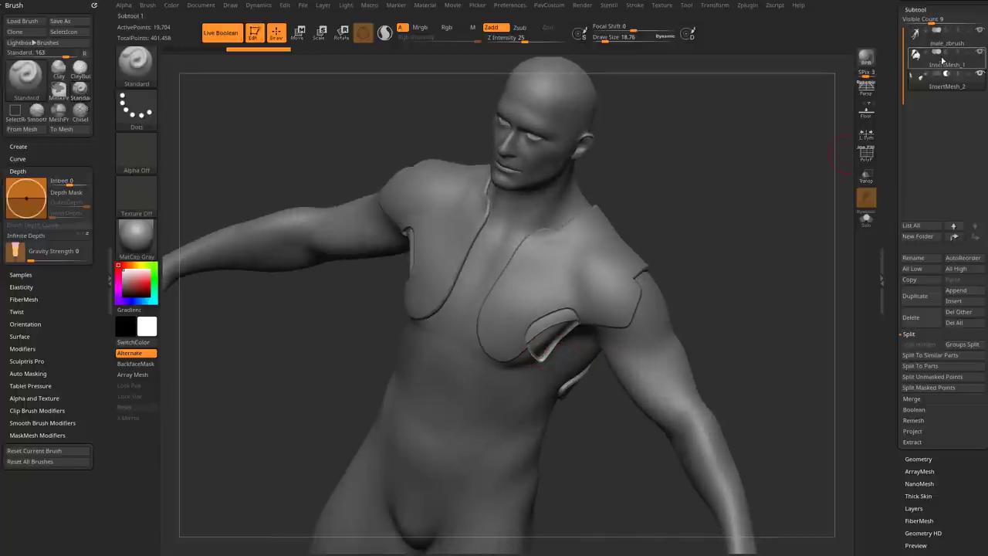
mouse_move(938, 57)
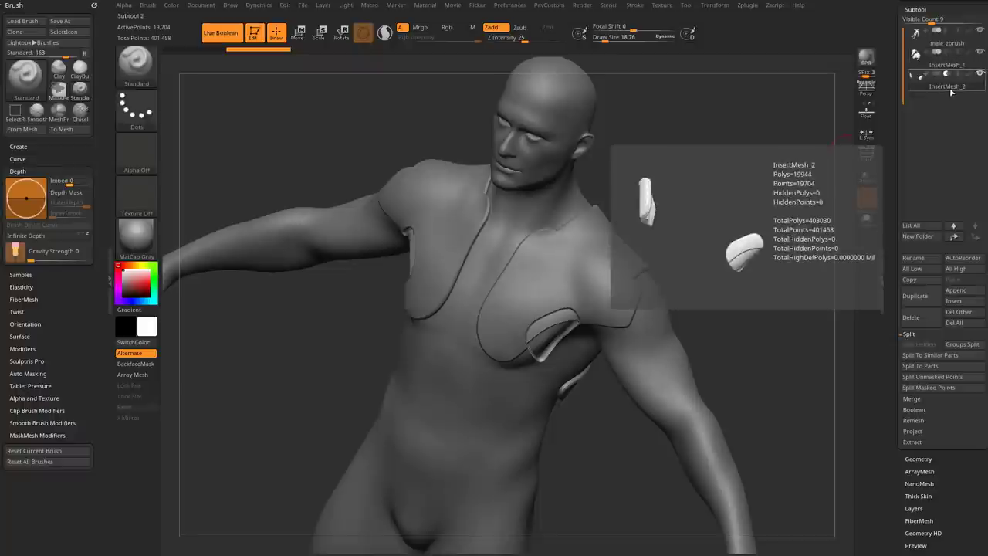
click(950, 91)
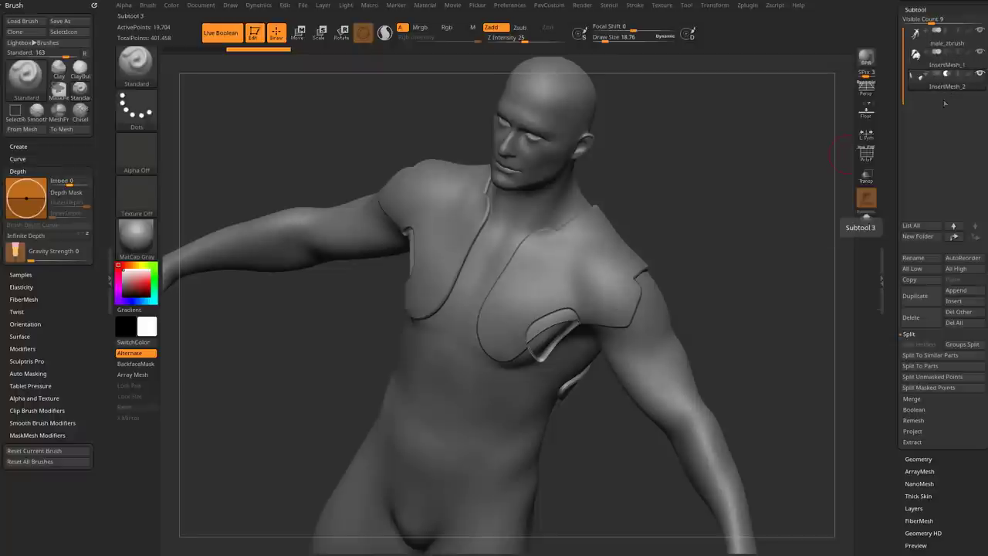
click(938, 61)
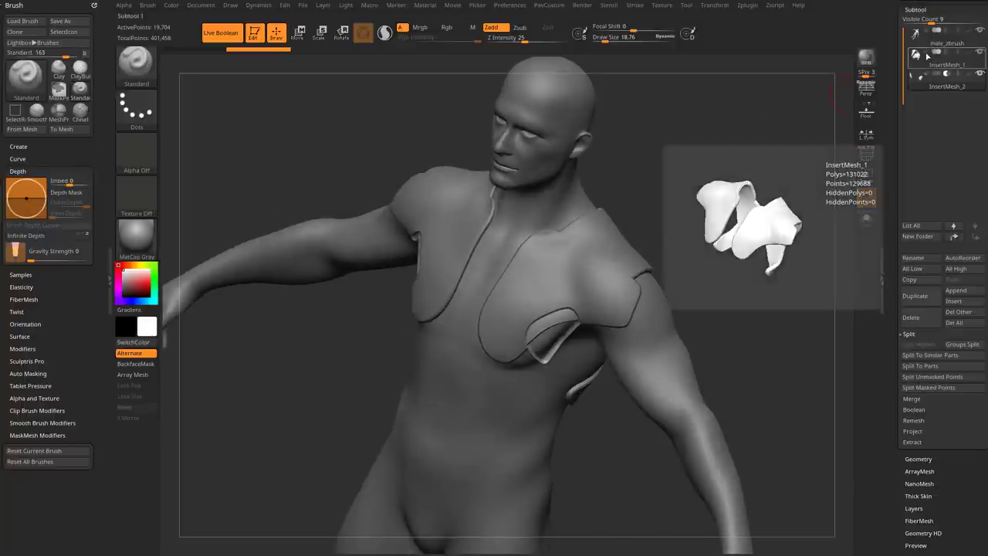
click(927, 54)
drag(779, 154, 756, 176)
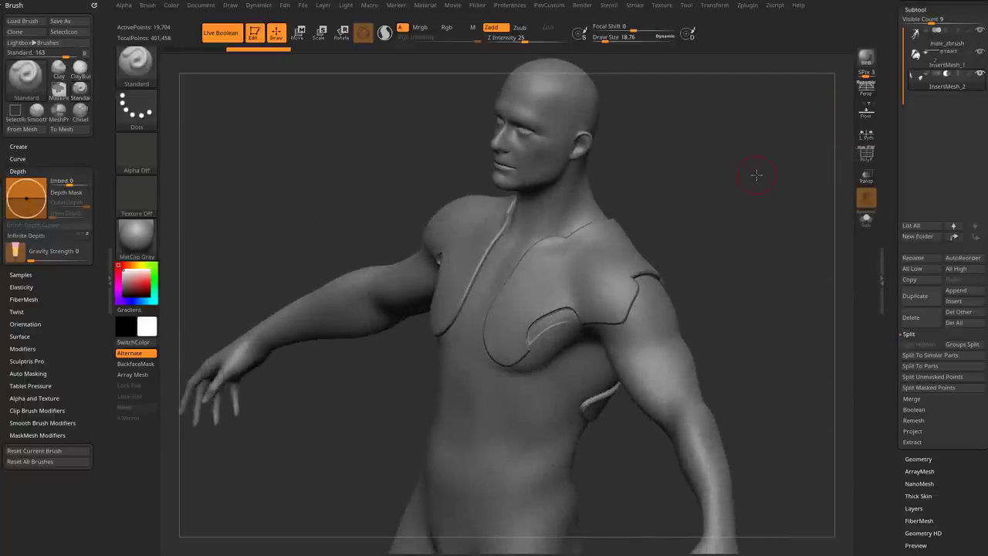
Switch to the web browser, scroll through the ArtStation portfolio, and return to ZBrush.
drag(340, 554, 419, 6)
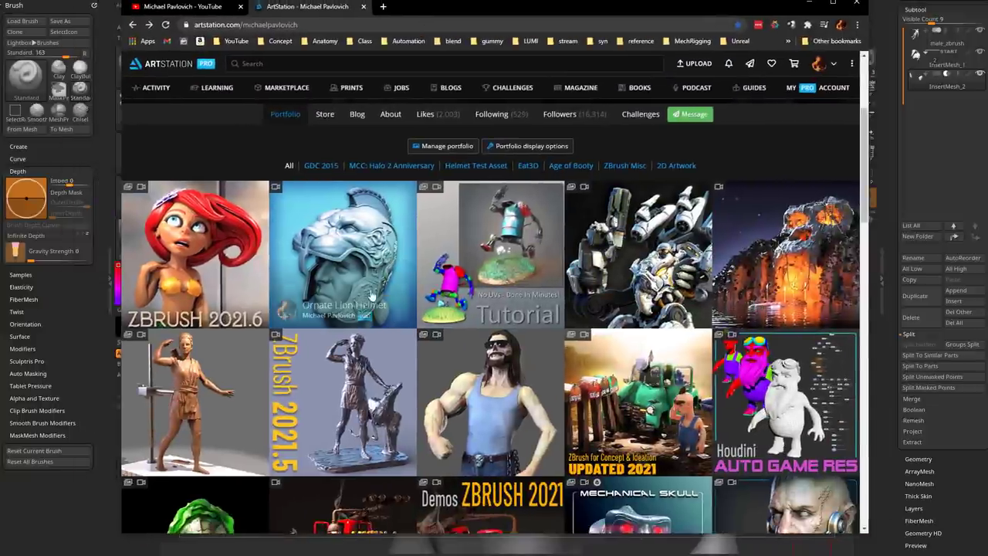
scroll(374, 342, down, 10)
scroll(374, 342, down, 3)
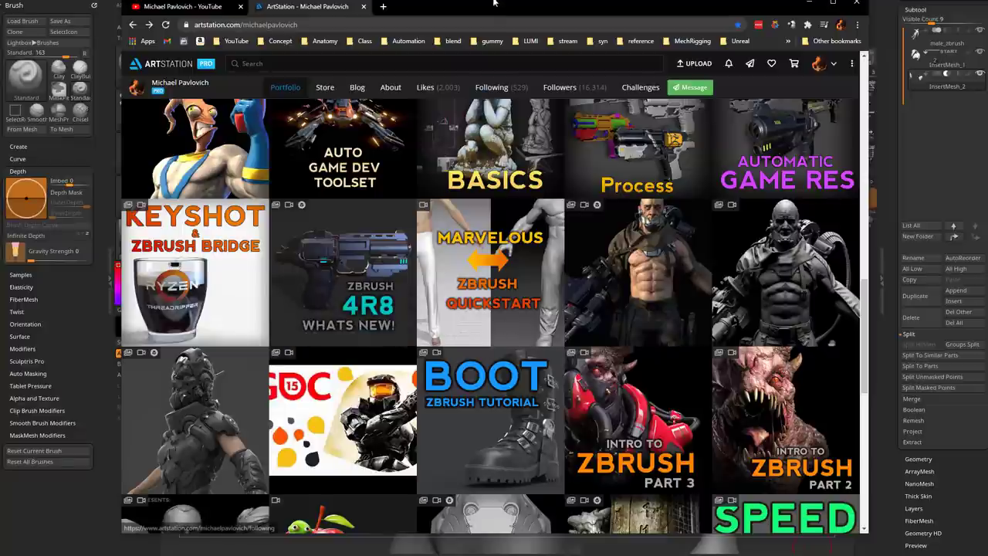
key(alt+Tab)
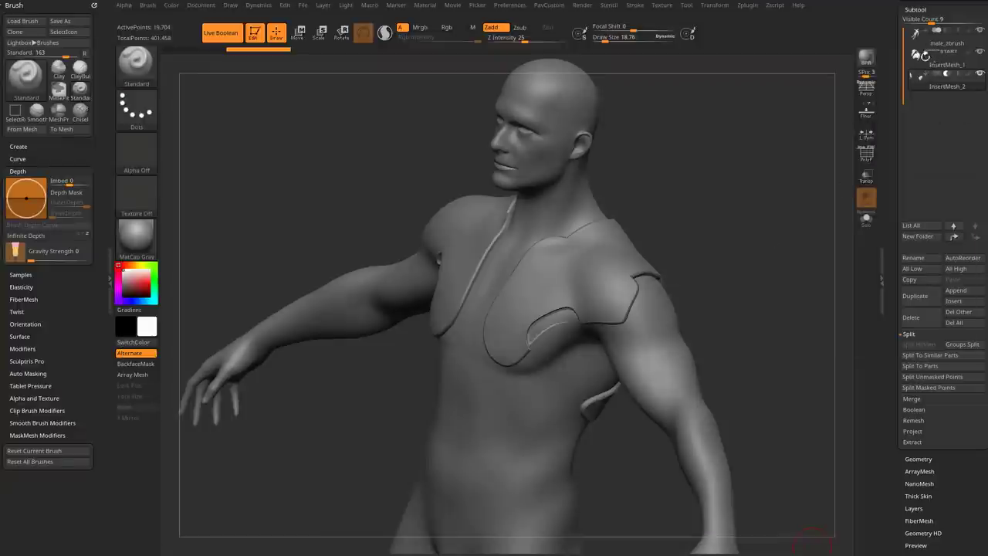
Cut a mirrored lasso shape out of the shoulder panels' outer edges, and delete the cutting subtool.
drag(772, 142, 838, 114)
drag(811, 162, 787, 186)
drag(787, 186, 847, 150)
click(925, 78)
drag(816, 118, 744, 201)
mouse_move(730, 246)
mouse_down()
mouse_move(759, 209)
mouse_move(741, 245)
mouse_move(768, 212)
mouse_move(783, 251)
mouse_move(769, 265)
mouse_move(777, 251)
mouse_up()
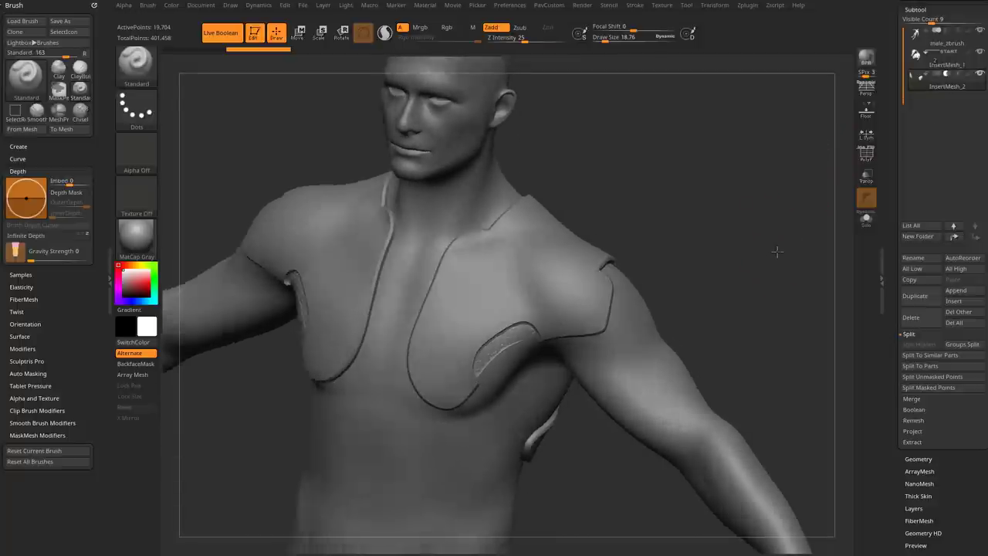
key(3)
mouse_move(627, 303)
ctrl+mouse_down()
mouse_move(583, 323)
mouse_move(612, 356)
mouse_move(626, 337)
ctrl+mouse_up()
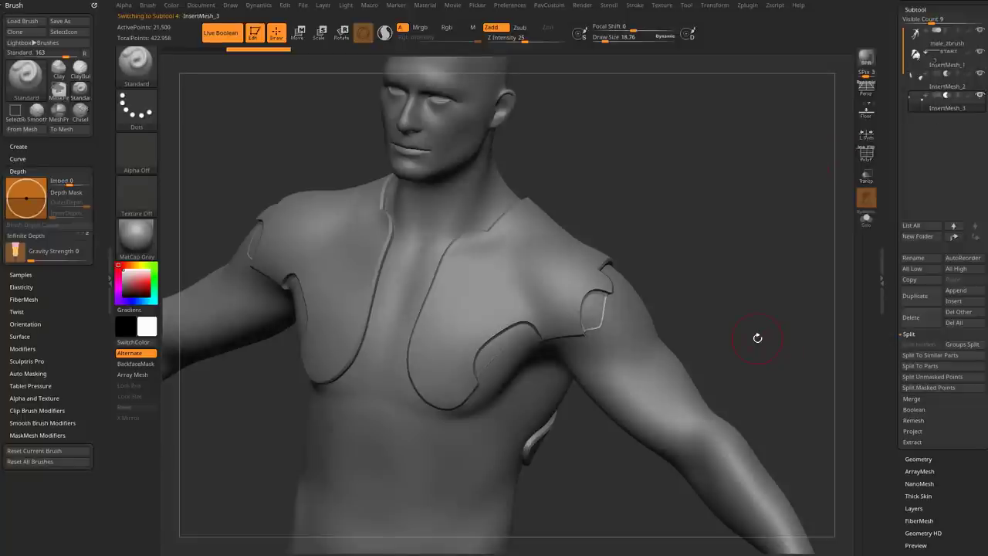
click(911, 319)
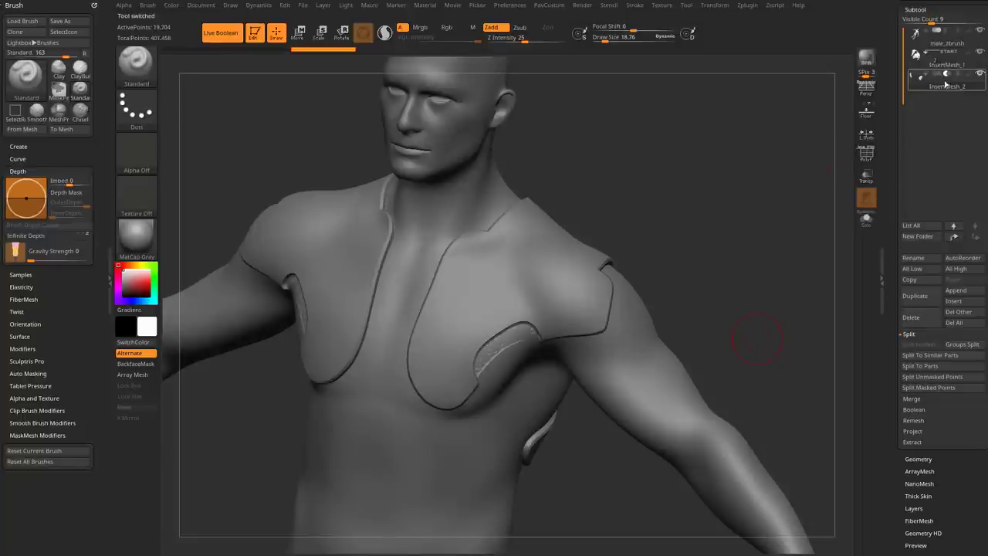
Cycle the InsertMesh_2 cutter through the addition and intersection boolean modes, and return it to subtraction.
mouse_move(781, 269)
mouse_down()
mouse_move(783, 214)
mouse_move(805, 249)
mouse_move(832, 180)
mouse_up()
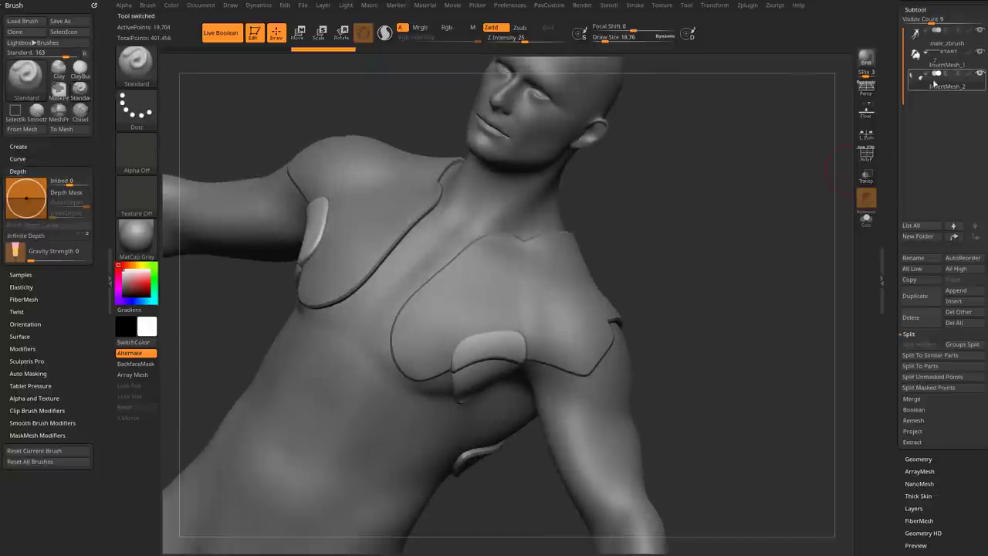
click(958, 75)
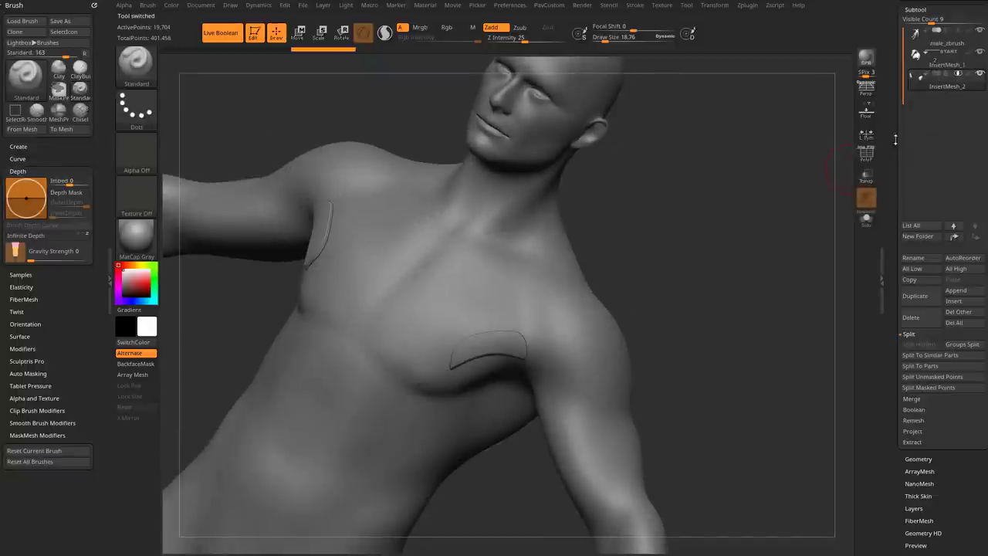
click(948, 75)
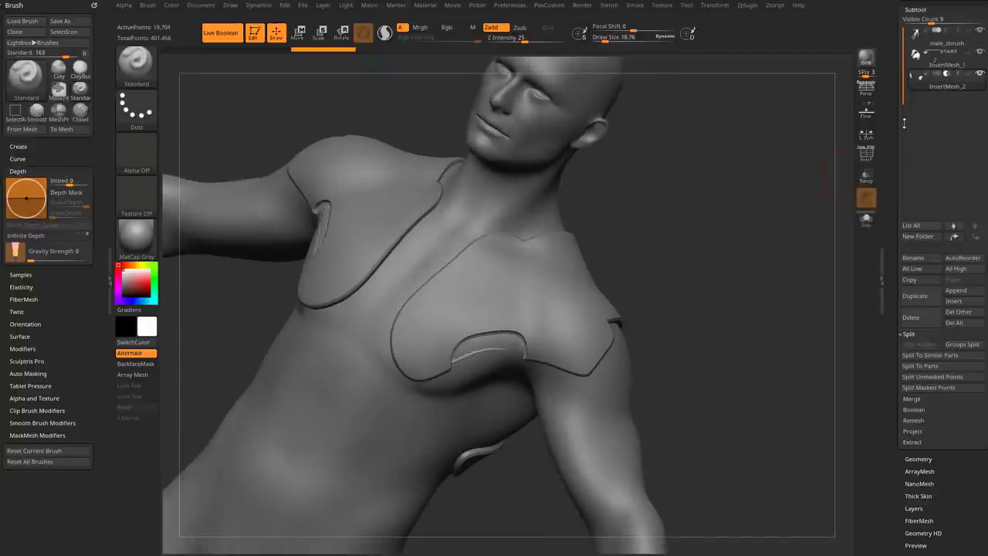
Cut mirrored MeshProject lasso shapes into the shoulder panels, one at the outer edge and one rounded four-sided pocket in front.
mouse_move(750, 234)
mouse_down()
mouse_move(654, 251)
mouse_move(783, 222)
mouse_move(738, 238)
mouse_up()
key(b)
key(m)
key(p)
mouse_move(641, 342)
mouse_down()
mouse_move(572, 309)
mouse_move(577, 363)
mouse_move(600, 380)
mouse_up()
mouse_move(770, 349)
mouse_down()
mouse_move(767, 240)
mouse_move(751, 287)
mouse_move(761, 282)
mouse_up()
mouse_move(591, 317)
ctrl+mouse_down()
mouse_move(559, 322)
mouse_move(581, 322)
ctrl+mouse_up()
key(b)
key(s)
key(t)
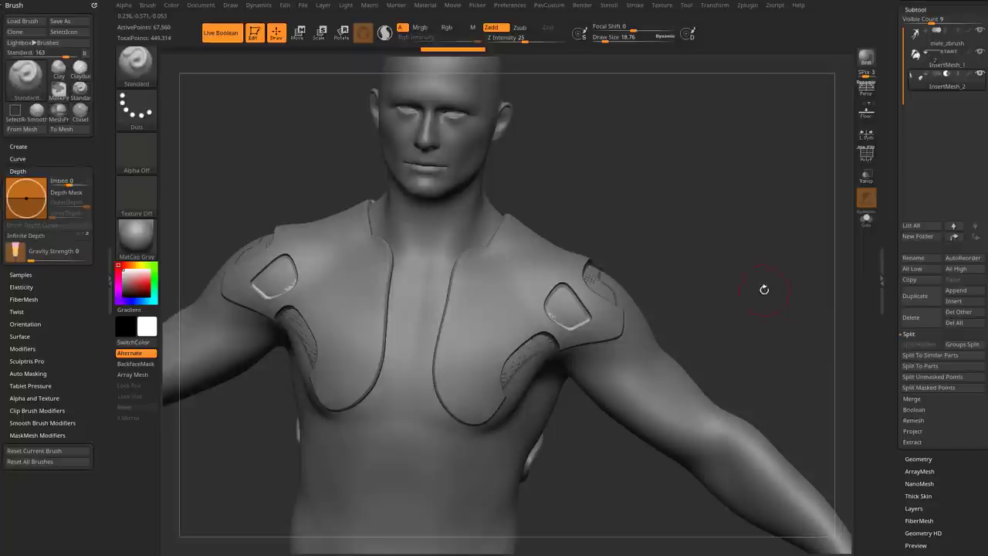
Switch MeshProject to the Circle stroke and cut a mirrored round recess into the lower ends of the chest panels.
shift+drag(665, 161, 718, 160)
ctrl+click(138, 107)
ctrl+click(193, 138)
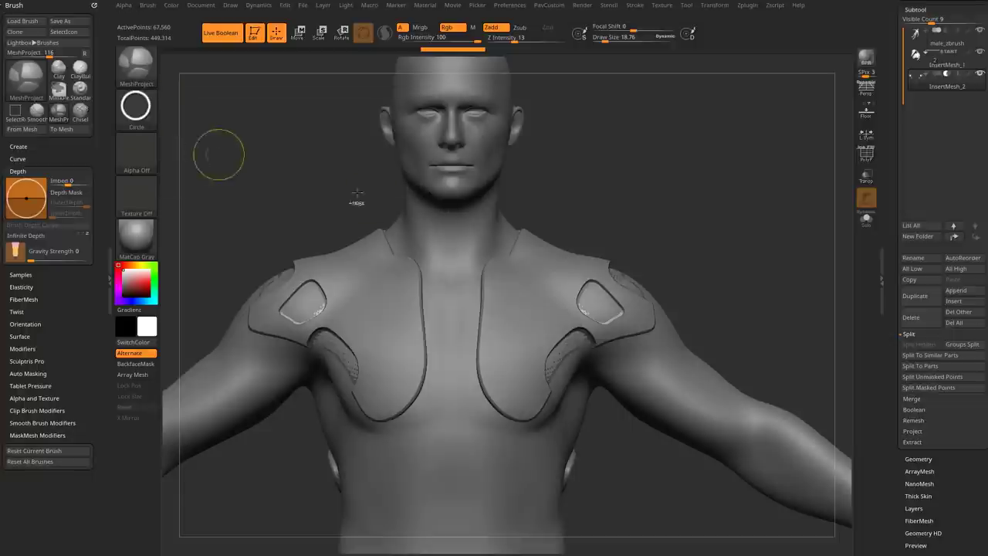
drag(357, 193, 640, 287)
ctrl+drag(519, 416, 520, 416)
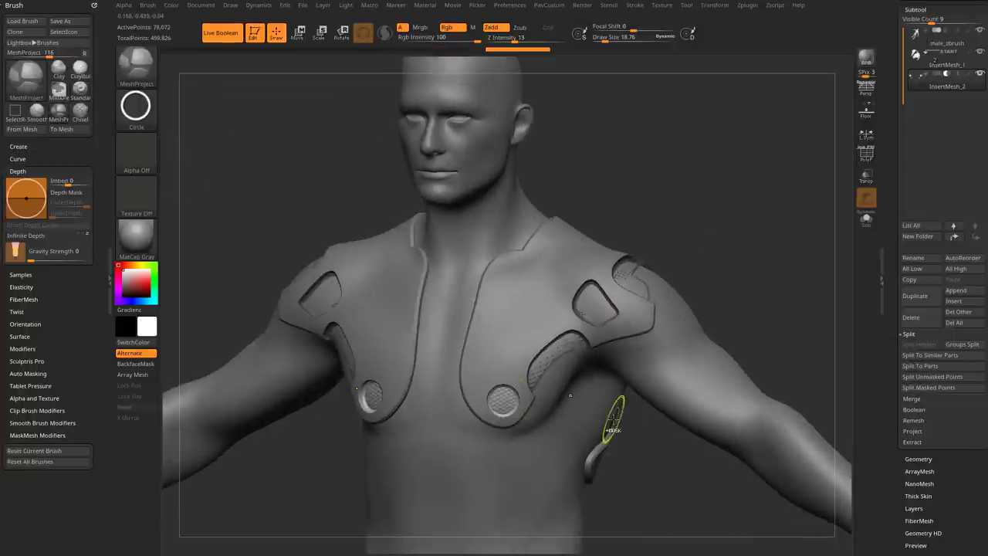
Switch MeshProject to the Curve stroke and cut a mirrored four-sided pocket into the upper chest panels.
ctrl+click(139, 107)
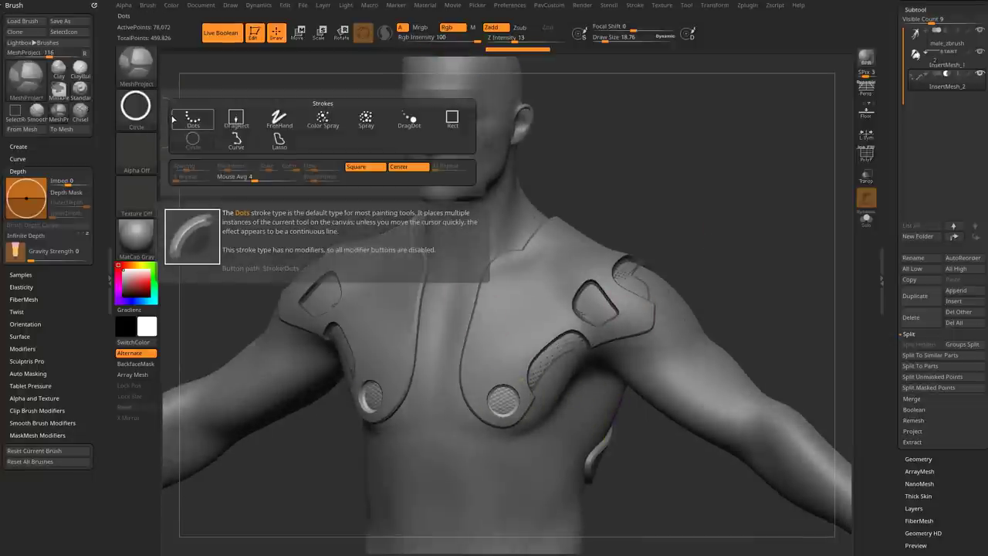
ctrl+click(239, 146)
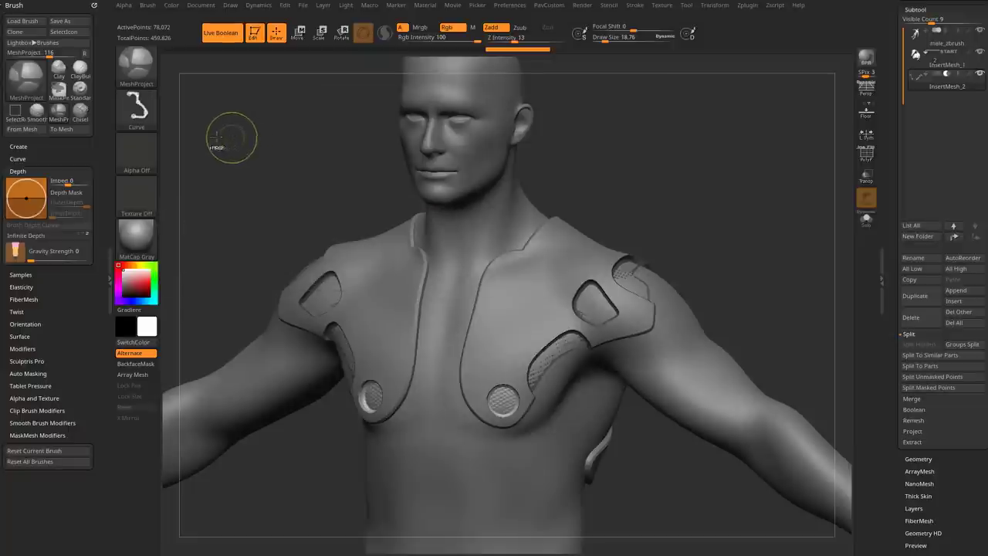
mouse_move(697, 211)
mouse_down()
mouse_move(718, 192)
mouse_move(712, 205)
mouse_up()
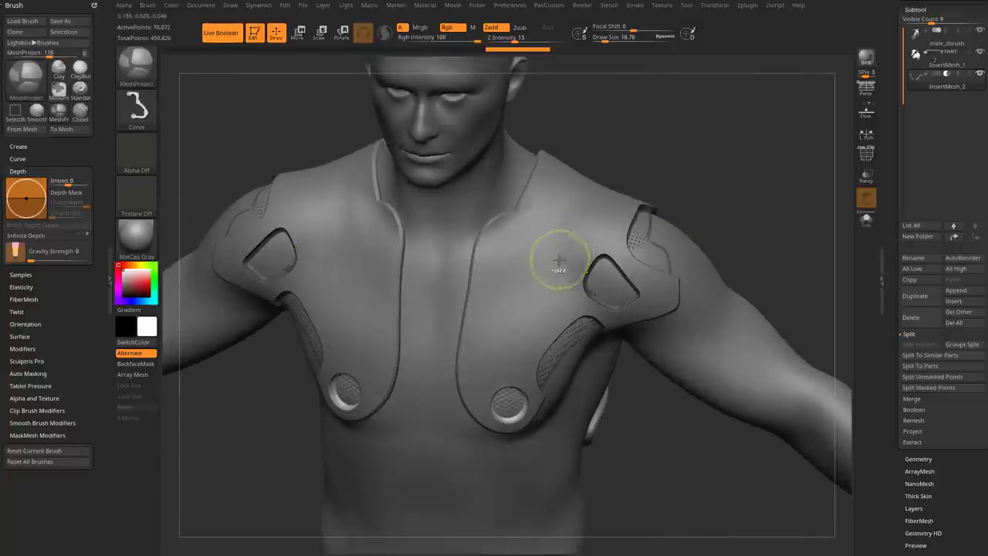
ctrl+drag(559, 259, 463, 353)
mouse_move(496, 233)
mouse_down()
mouse_move(500, 291)
mouse_move(540, 314)
mouse_move(485, 267)
mouse_move(498, 263)
mouse_move(498, 312)
mouse_move(476, 326)
mouse_move(534, 333)
mouse_move(543, 299)
mouse_move(518, 290)
mouse_move(556, 283)
mouse_move(561, 258)
mouse_move(550, 243)
mouse_move(496, 255)
mouse_move(482, 319)
mouse_move(510, 319)
mouse_move(556, 294)
mouse_move(564, 240)
mouse_up()
key(b)
key(s)
key(t)
key(g)
key(b)
key(s)
key(t)
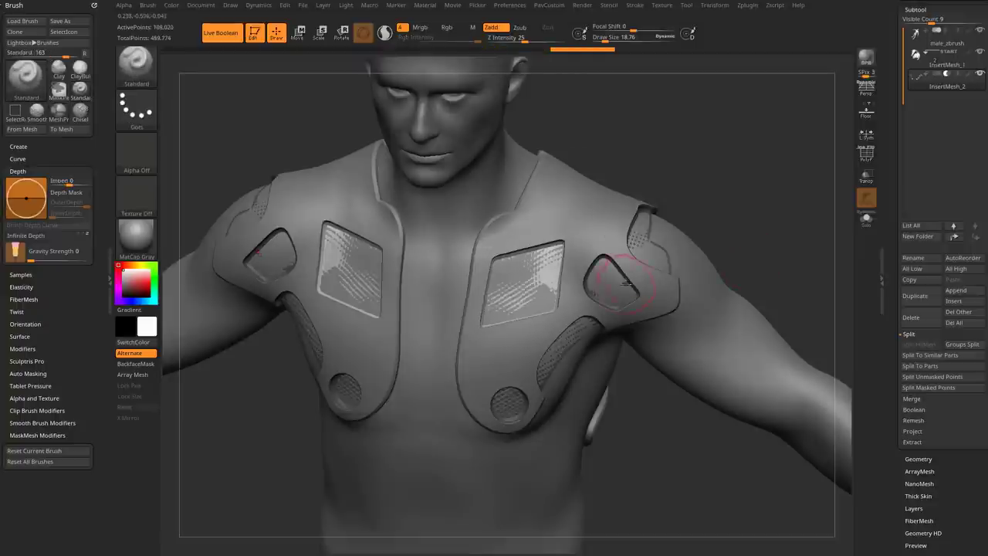
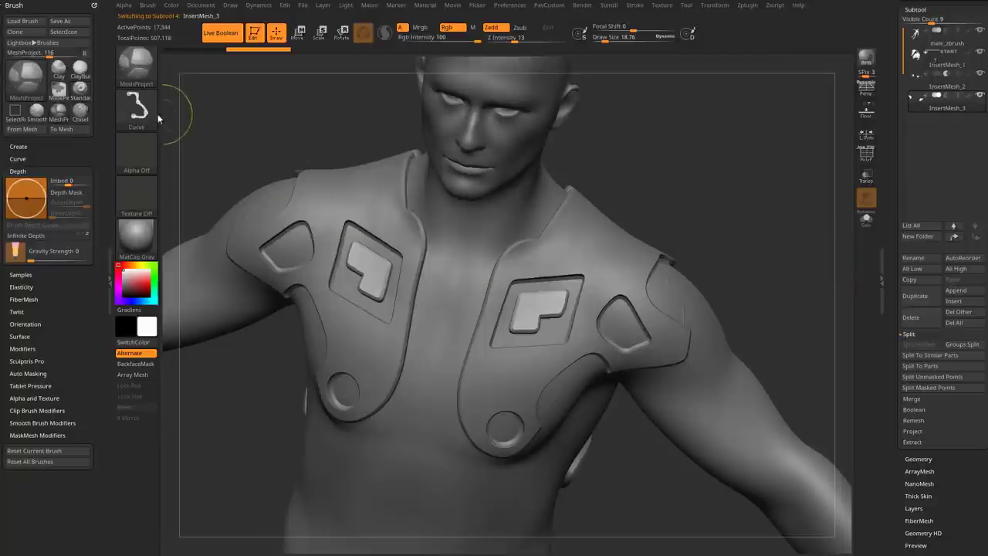
With the Circle stroke, add mirrored raised discs to InsertMesh_3 inside the lower chest recesses and on top of the shoulder panels.
click(156, 117)
click(193, 142)
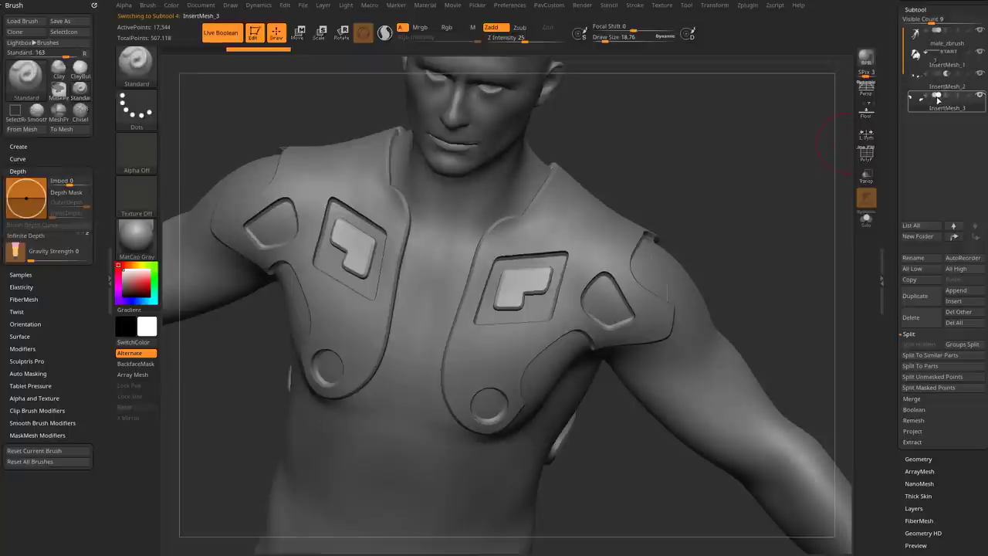
drag(486, 398, 498, 407)
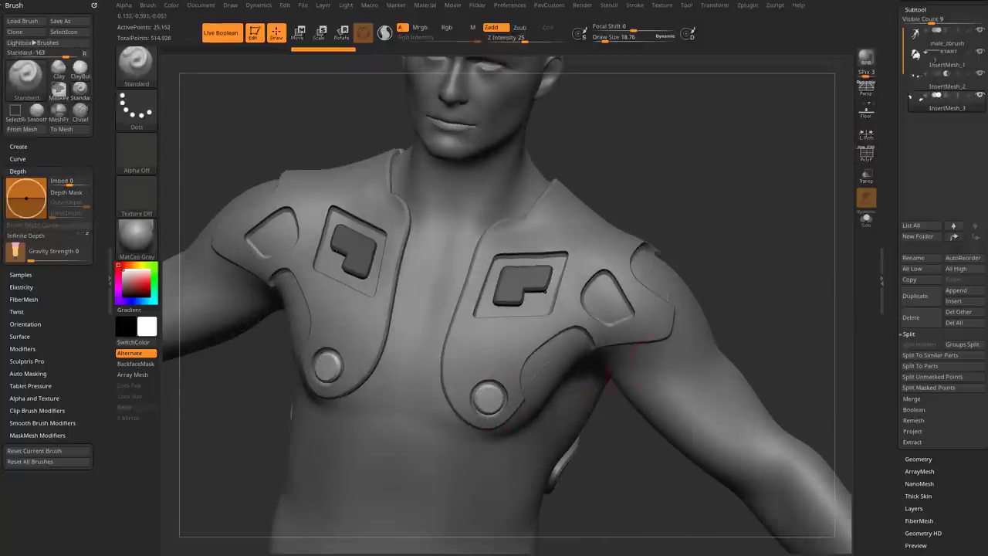
drag(740, 219, 828, 179)
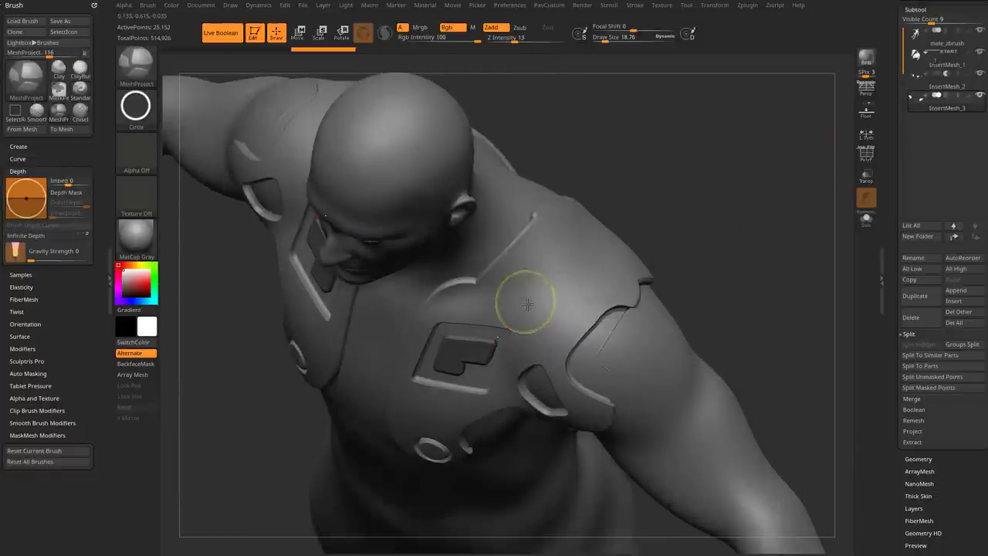
drag(525, 301, 541, 302)
Set the MeshProject stroke to Rect and load the HS035 alpha from the Lightbox alpha library.
click(136, 106)
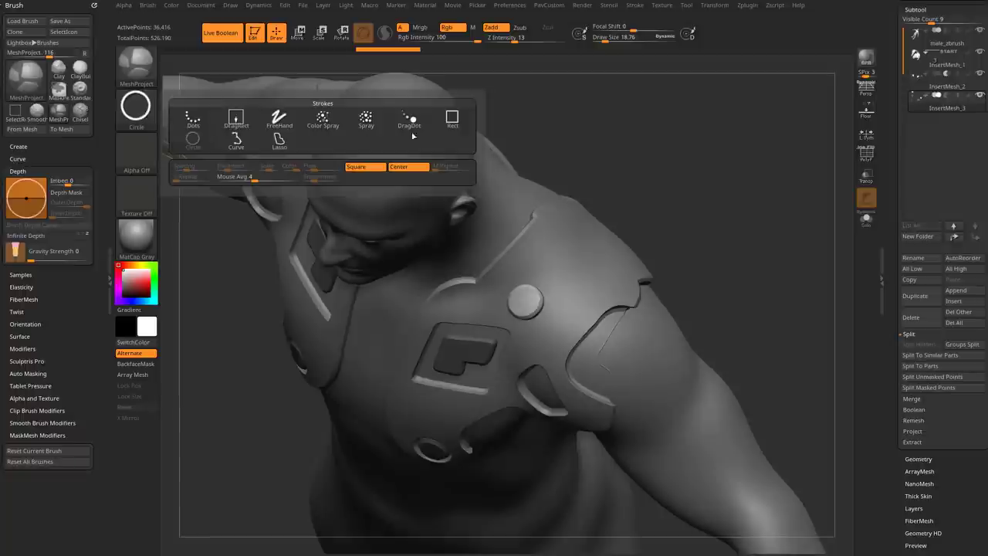
click(449, 122)
click(135, 152)
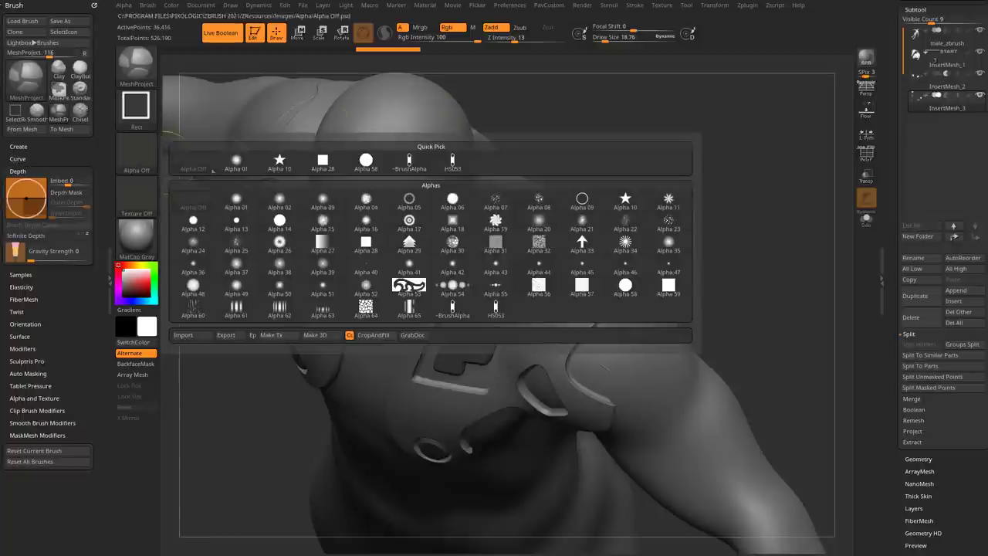
key(b)
key(s)
key(t)
key(comma)
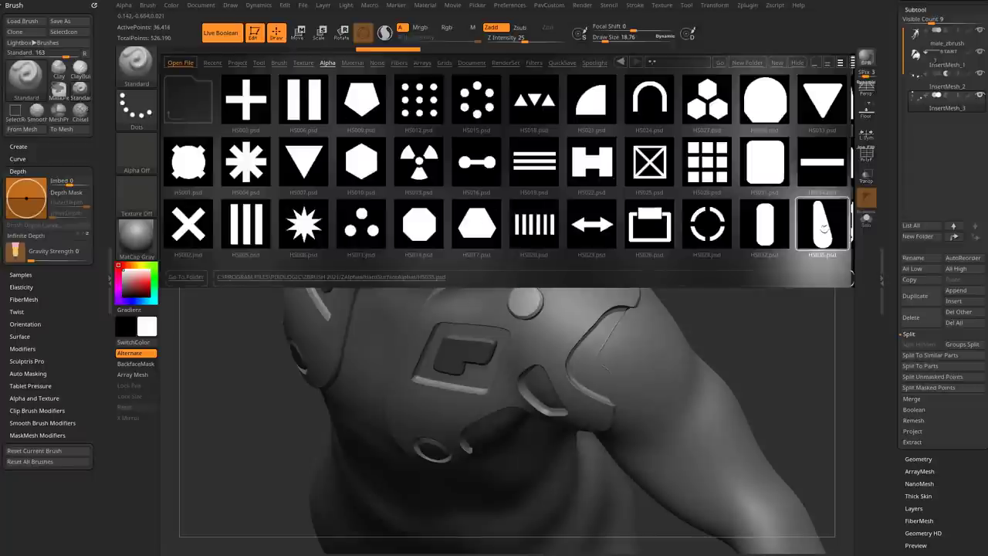
key(comma)
Undo a trial rectangle over the lower chest disc and assign the HS035 alpha to the MeshProject brush.
drag(719, 296, 750, 233)
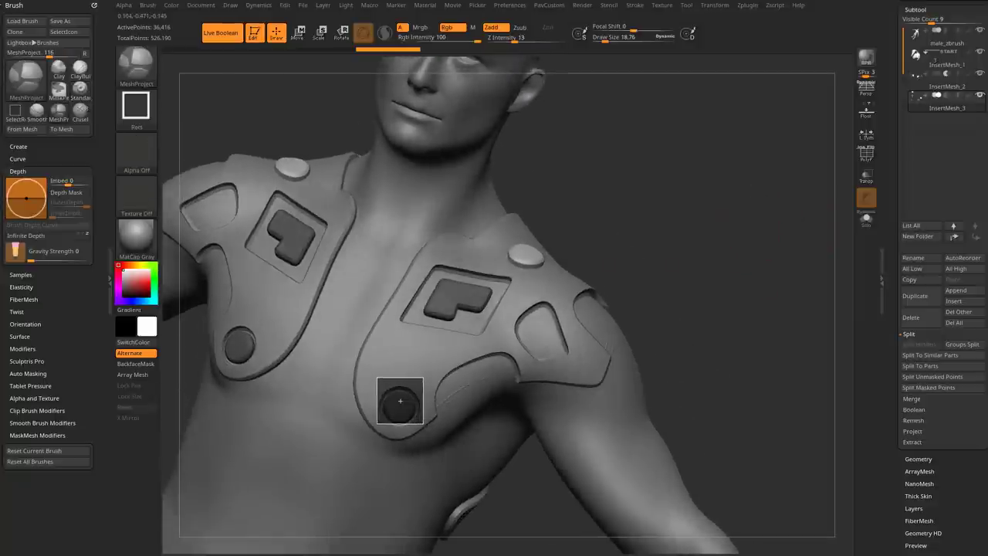
drag(399, 401, 424, 424)
key(ctrl+z)
click(142, 147)
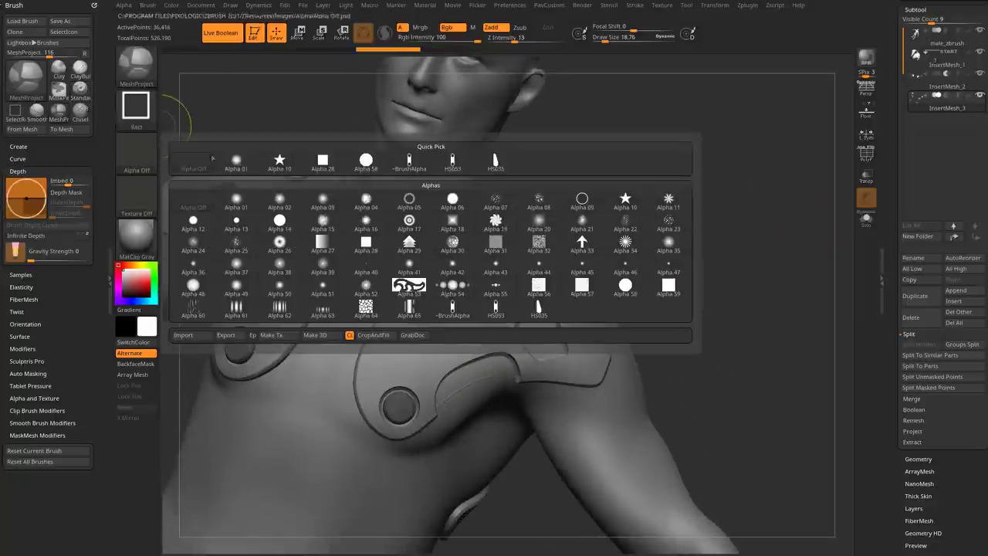
click(497, 162)
Try projecting the HS035 lever shape over the lower chest discs, undoing each attempt.
drag(399, 393, 426, 420)
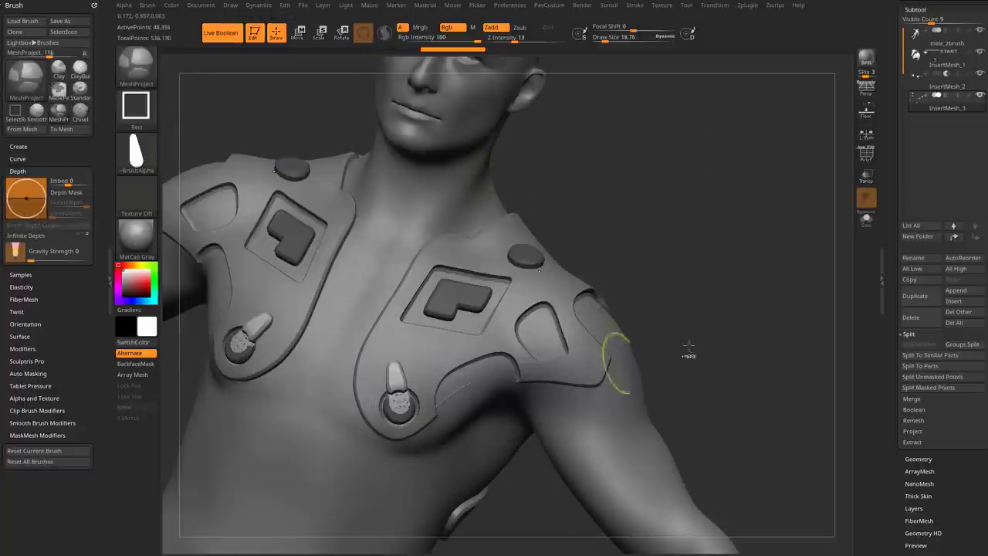
key(ctrl+z)
mouse_move(414, 356)
mouse_down()
mouse_move(435, 377)
mouse_move(424, 375)
mouse_up()
key(b)
key(s)
key(t)
mouse_move(687, 268)
mouse_down()
mouse_move(705, 265)
mouse_move(720, 285)
mouse_move(658, 295)
mouse_up()
key(ctrl+z)
ctrl+drag(397, 385, 422, 411)
key(b)
key(s)
key(t)
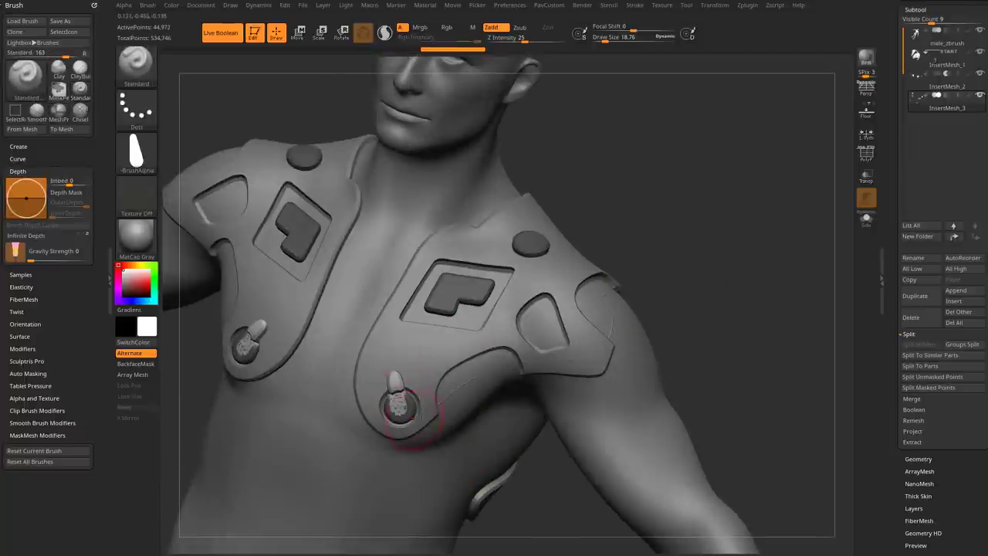
mouse_move(747, 311)
mouse_down()
mouse_move(800, 311)
mouse_move(748, 306)
mouse_up()
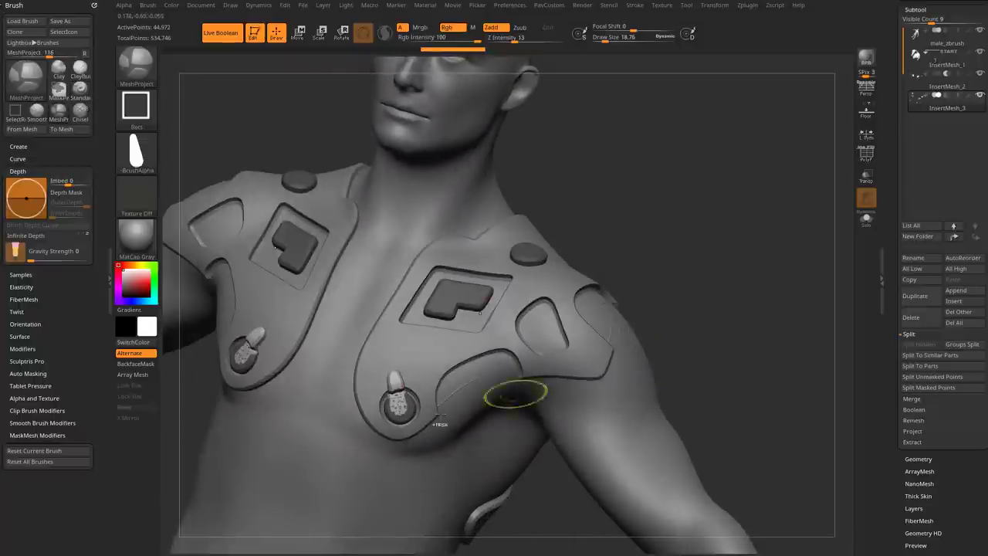
key(ctrl+z)
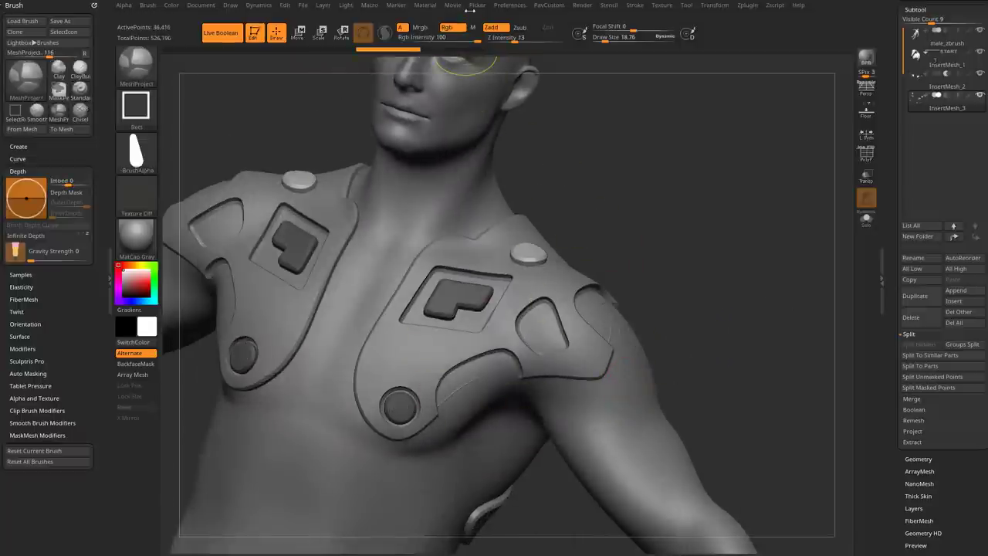
Change the Picker setting and project the mirrored HS035 lever shape over the lower chest discs.
click(477, 7)
click(513, 69)
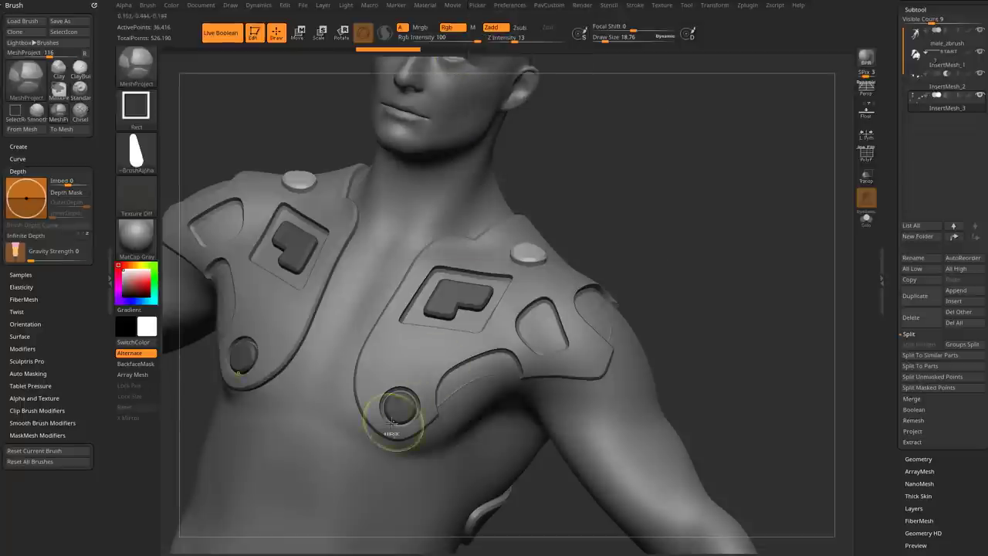
ctrl+drag(417, 419, 427, 420)
mouse_move(720, 291)
mouse_down()
mouse_move(774, 289)
mouse_move(694, 307)
mouse_move(725, 287)
mouse_up()
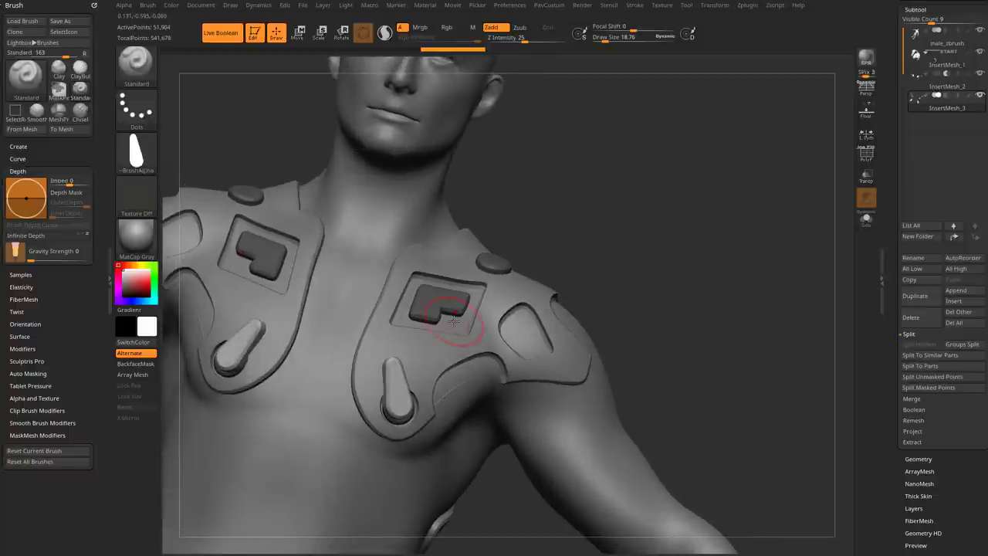
Isolate the InsertMesh_3 subtool in Solo mode to inspect its parts, and show the full figure again.
drag(686, 280, 709, 275)
click(866, 219)
drag(795, 261, 674, 302)
click(866, 219)
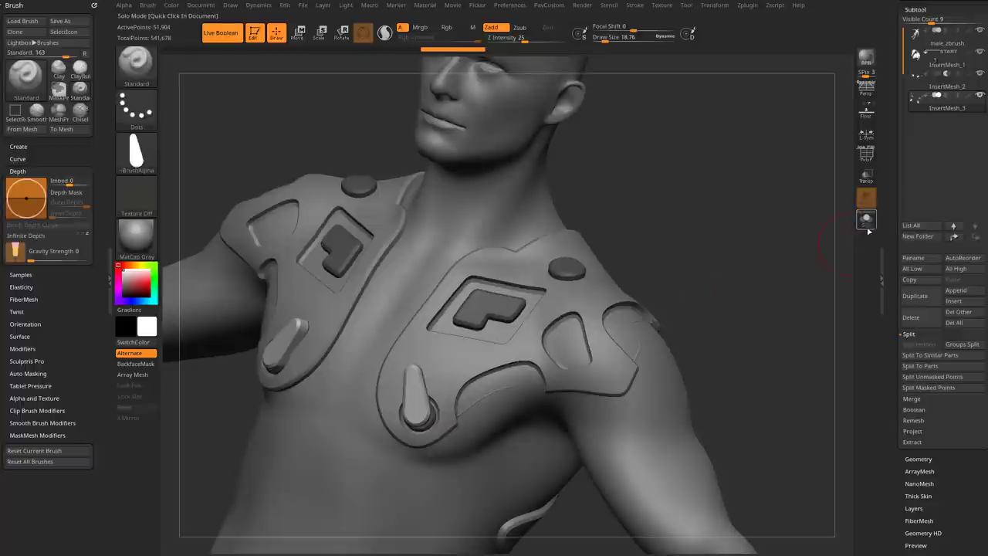
Split the masked points of InsertMesh_3 so the levers and the remaining raised details are separate subtools.
drag(891, 272, 893, 247)
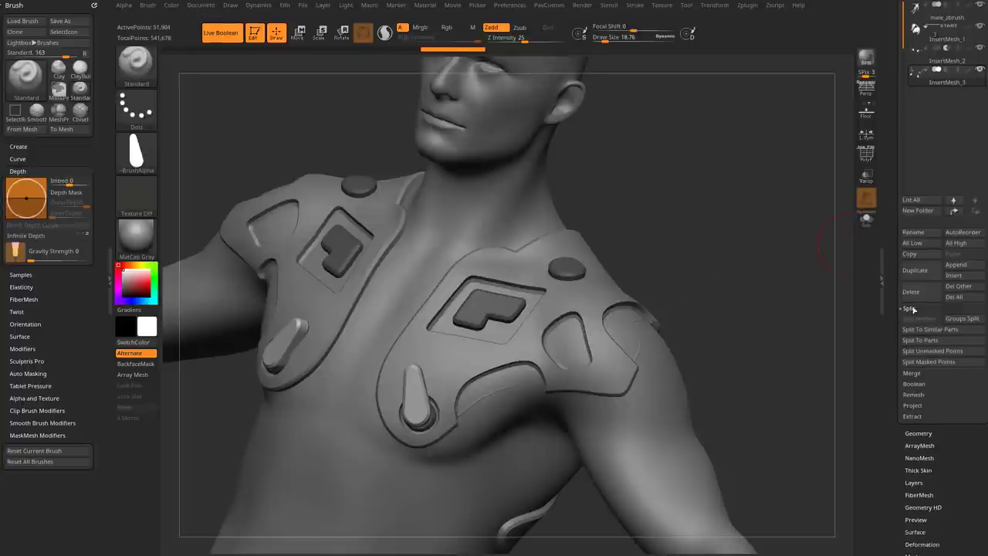
click(923, 363)
drag(691, 241, 730, 307)
Turn on Local Symmetry for the levers, try moving them away from the chest, and undo the move.
key(w)
drag(657, 343, 673, 325)
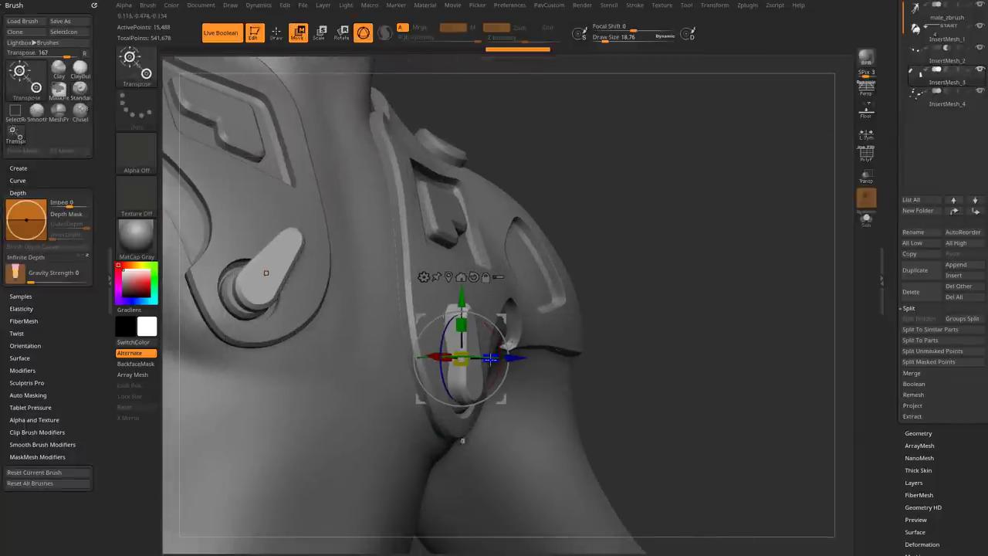
click(868, 137)
drag(491, 358, 540, 357)
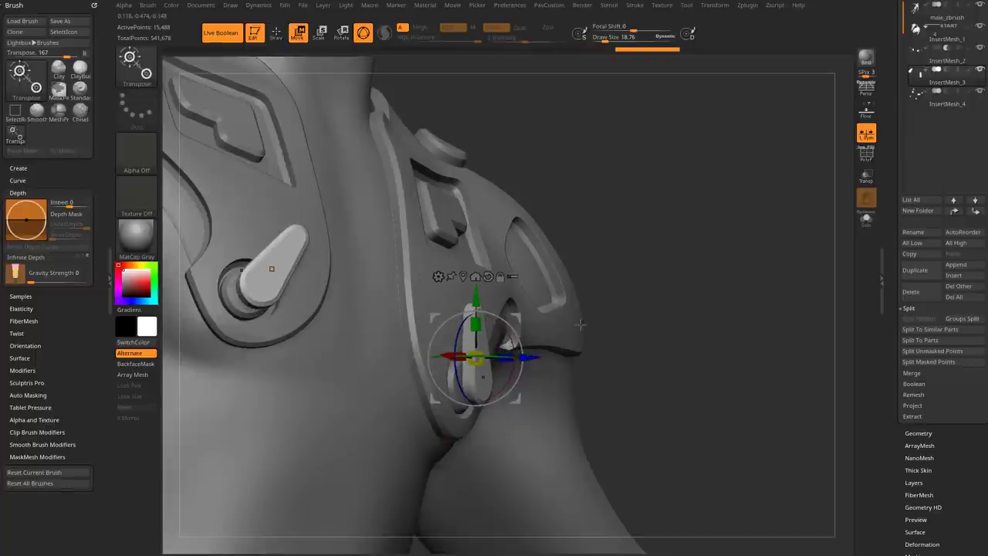
key(ctrl+z)
alt+drag(622, 324, 511, 325)
key(ctrl+z)
key(ctrl+z)
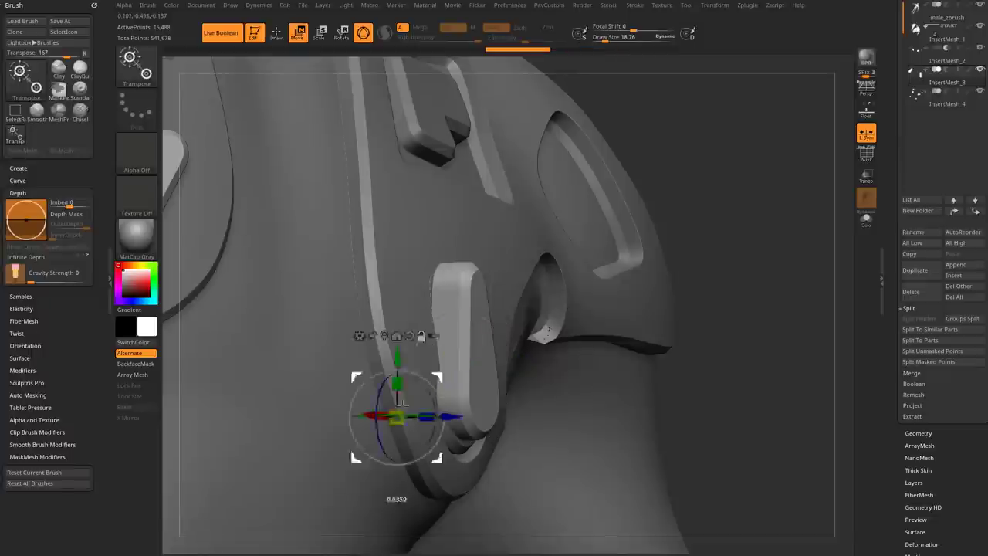
Place the gizmo on the lever's rounded base and move the mirrored levers slightly outward from the chest.
alt+click(486, 397)
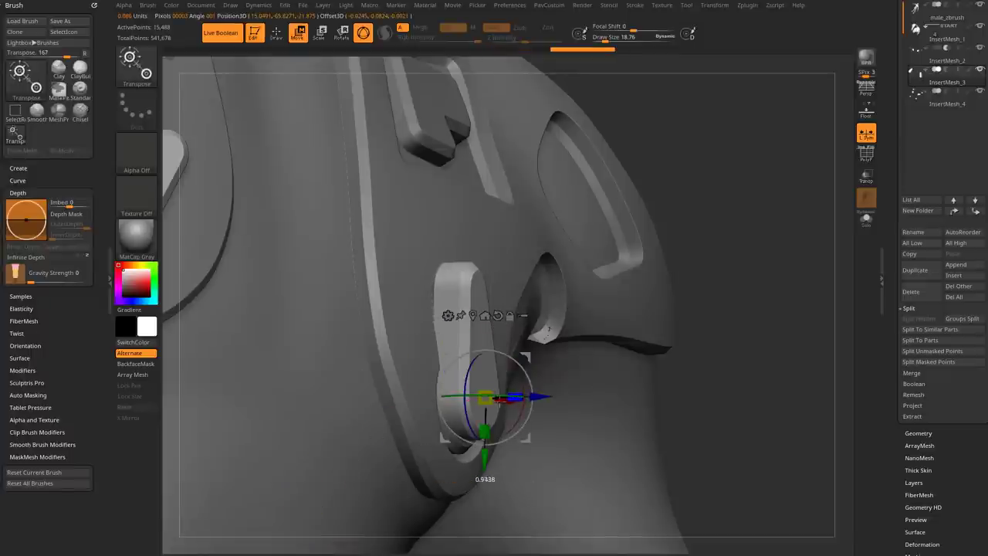
drag(500, 401, 503, 401)
key(q)
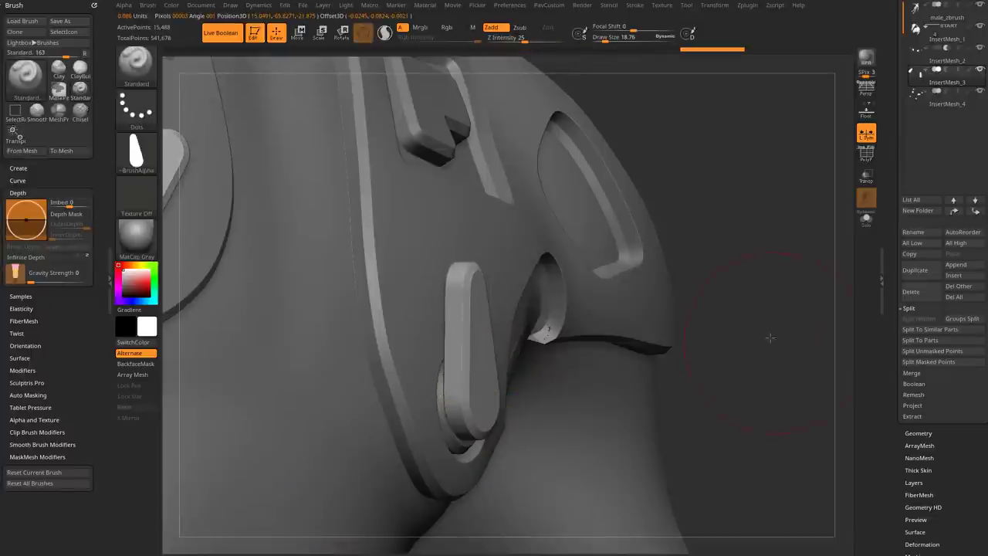
Rotate the mirrored levers about their bases so their narrow ends point outward toward the arms.
drag(771, 337, 717, 285)
key(w)
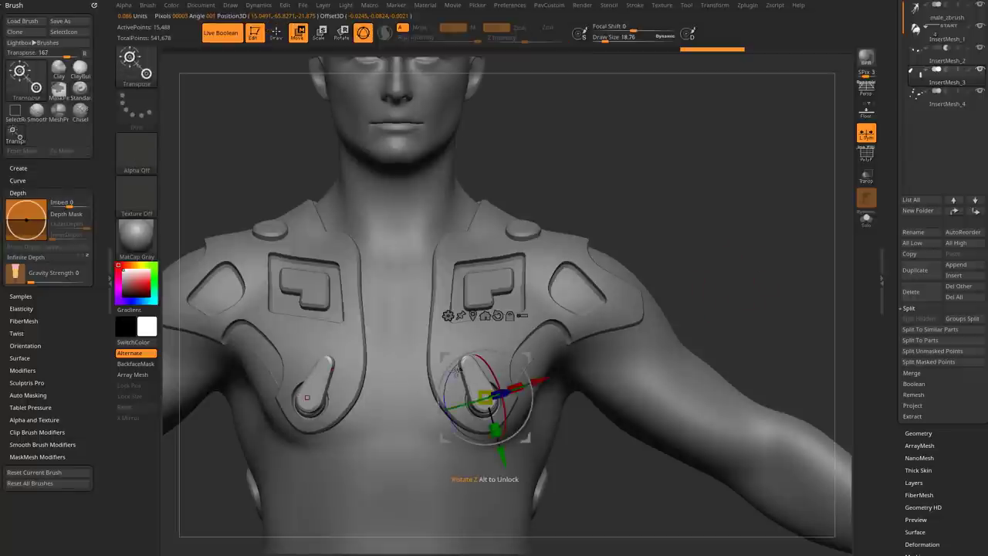
mouse_move(450, 376)
mouse_down()
mouse_move(443, 394)
mouse_move(449, 376)
mouse_move(514, 369)
mouse_move(500, 360)
mouse_up()
mouse_move(783, 240)
mouse_down()
mouse_move(798, 264)
mouse_move(782, 289)
mouse_move(784, 329)
mouse_move(683, 358)
mouse_up()
key(q)
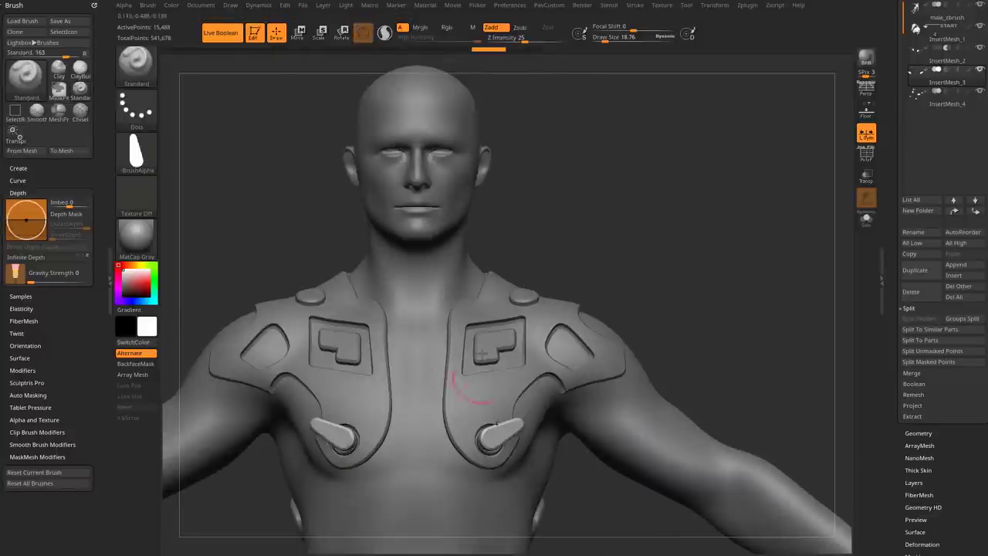
drag(890, 215, 890, 308)
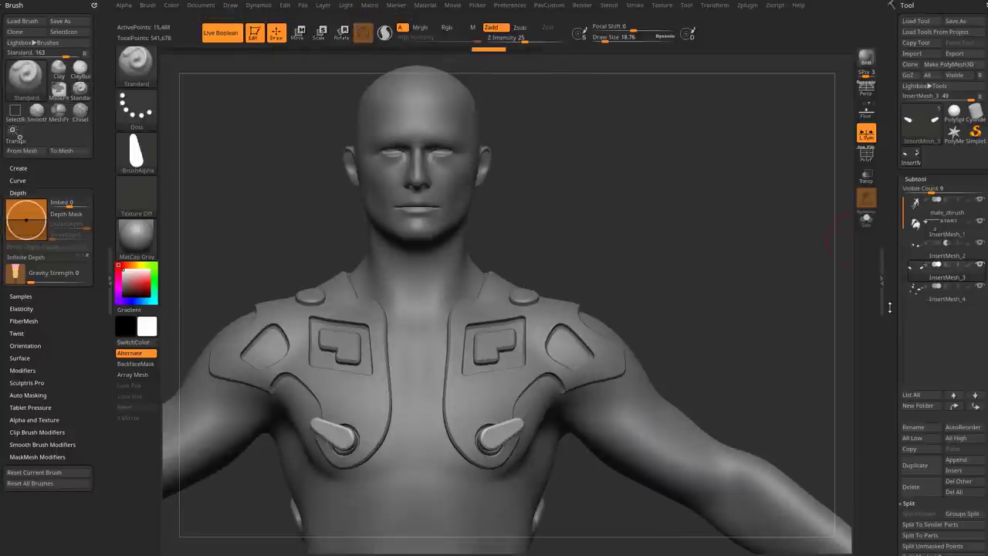
Show only the male_zbrush body and add two horizontal rounded bars across the upper chest with MeshProject, clearing the mask.
click(955, 215)
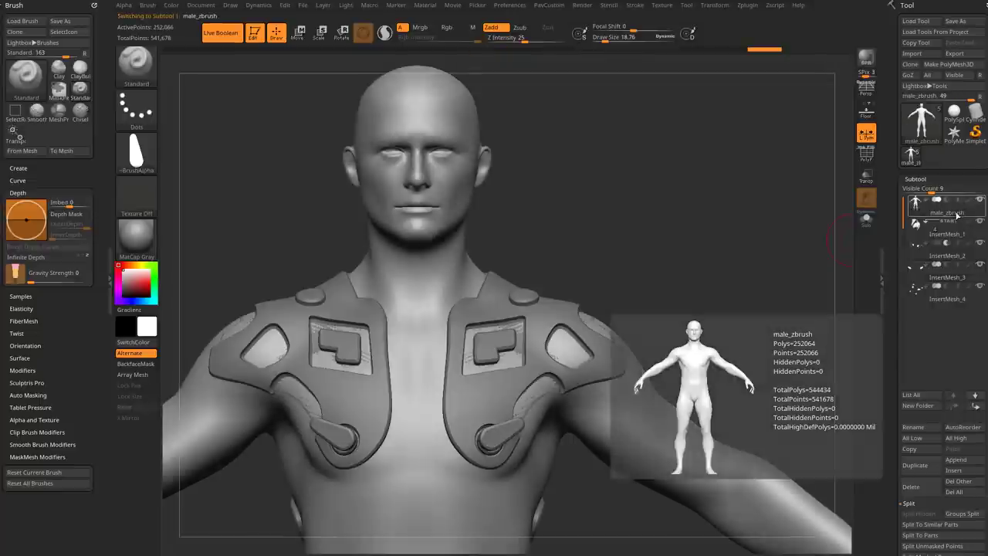
click(981, 201)
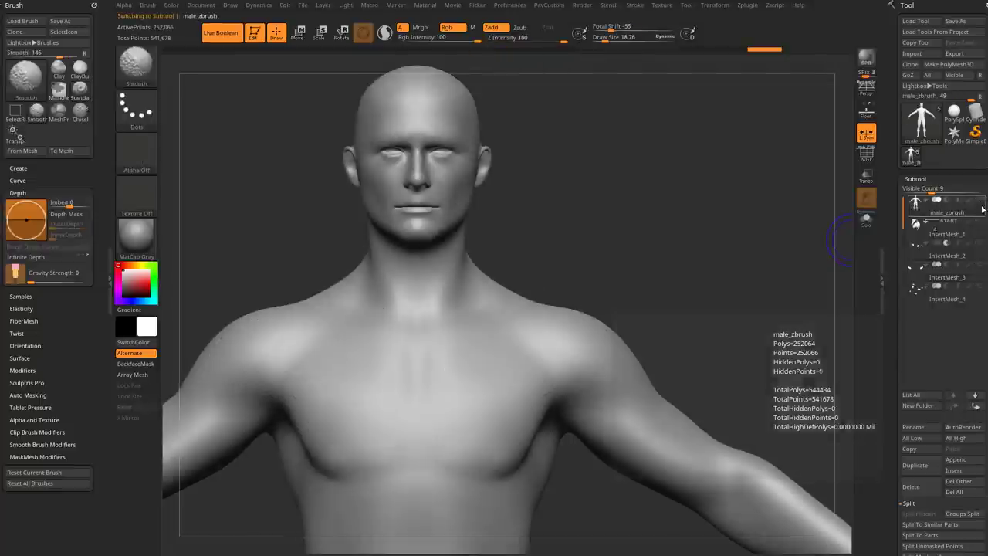
mouse_move(405, 379)
ctrl+mouse_down()
mouse_move(545, 393)
mouse_move(428, 423)
mouse_move(478, 420)
ctrl+mouse_up()
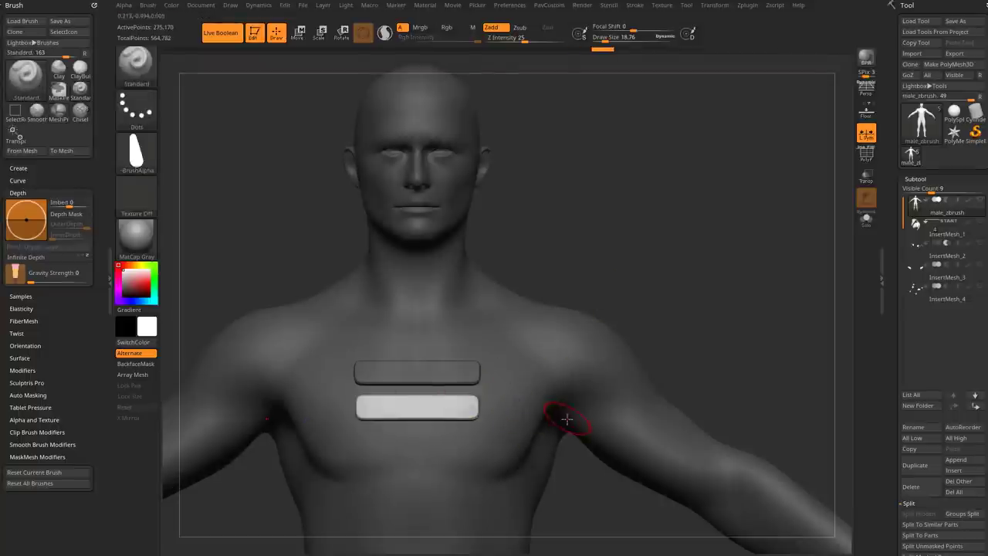
ctrl+drag(641, 247, 685, 348)
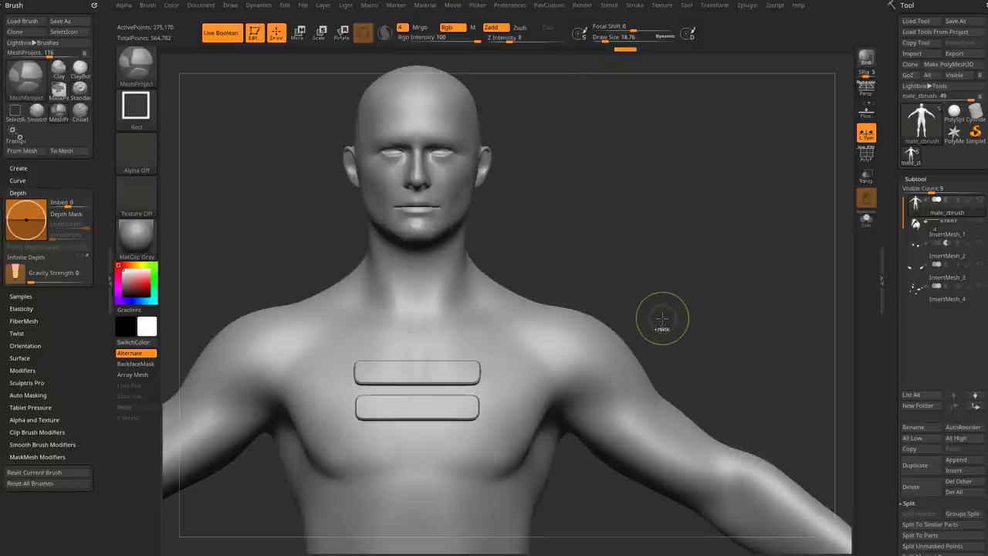
Split the two chest bars from the body into their own subtool, show all subtools, and make the bars active.
ctrl+shift+click(599, 331)
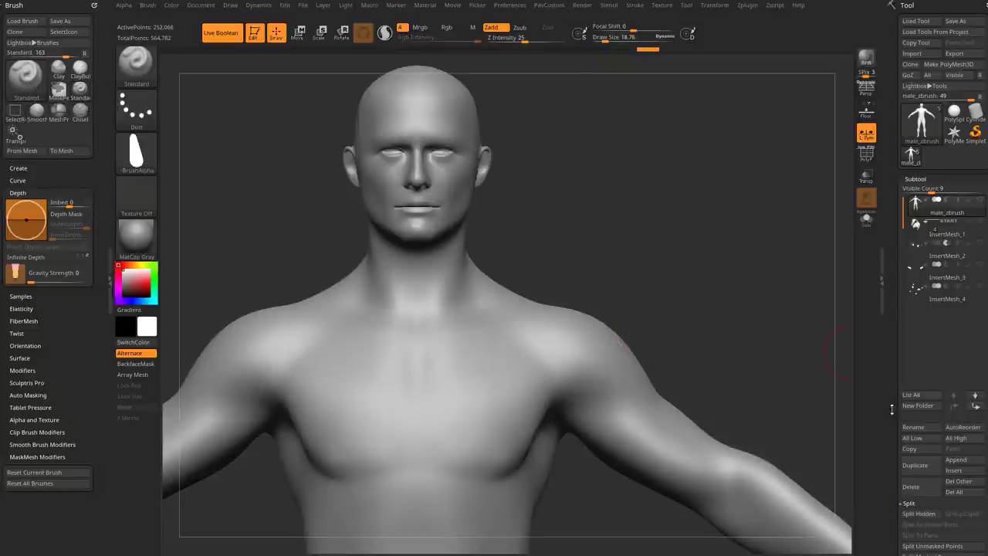
scroll(905, 386, down, 3)
click(916, 414)
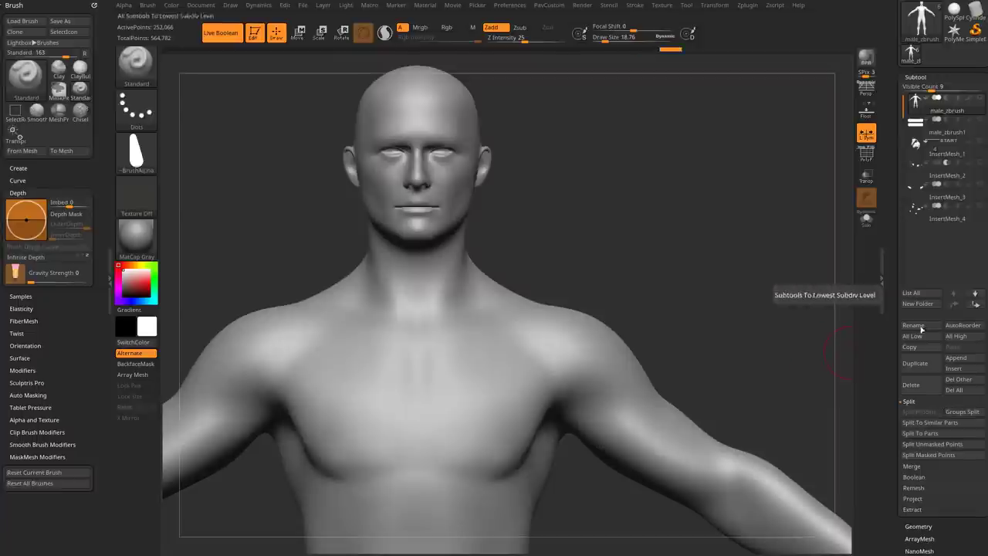
shift+click(981, 101)
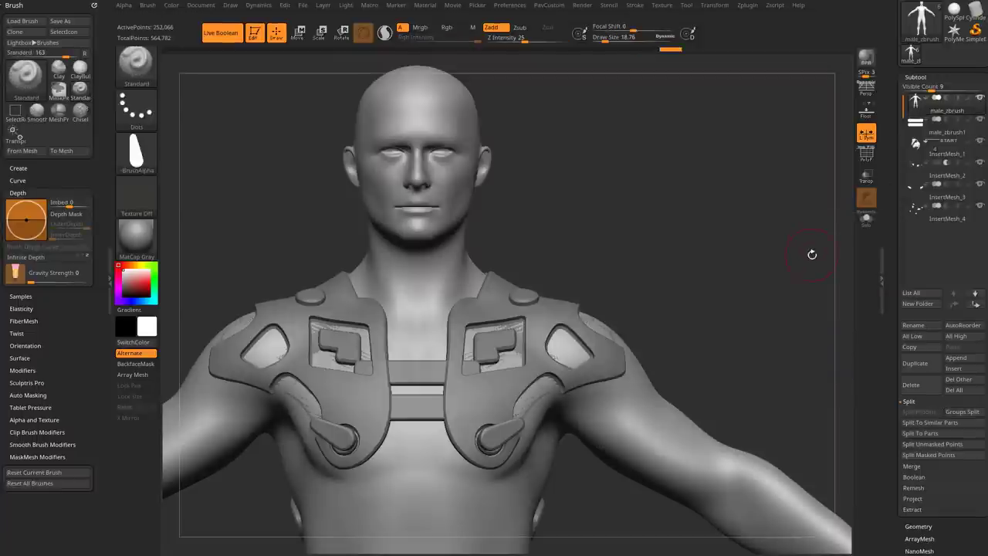
alt+click(432, 370)
drag(741, 265, 733, 284)
drag(691, 239, 726, 284)
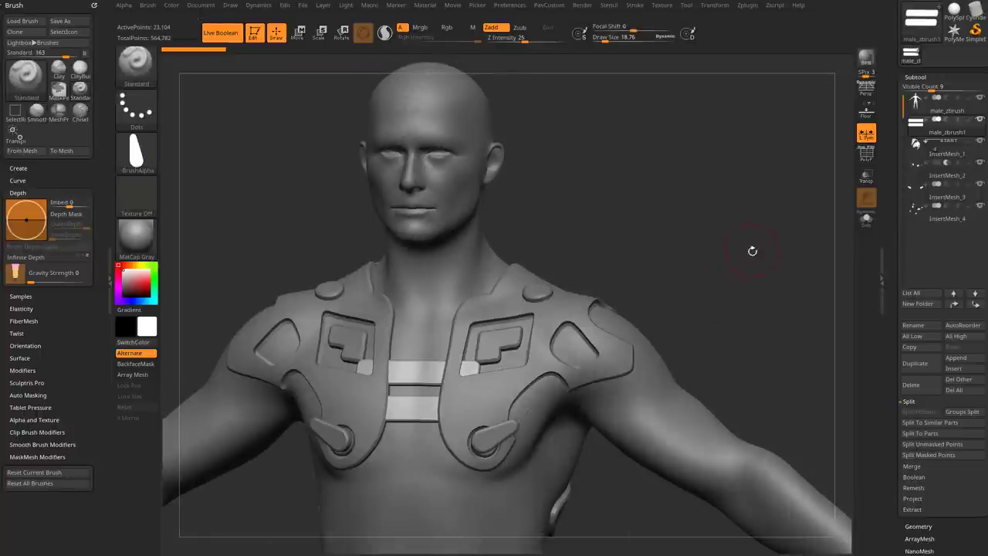
drag(751, 250, 748, 222)
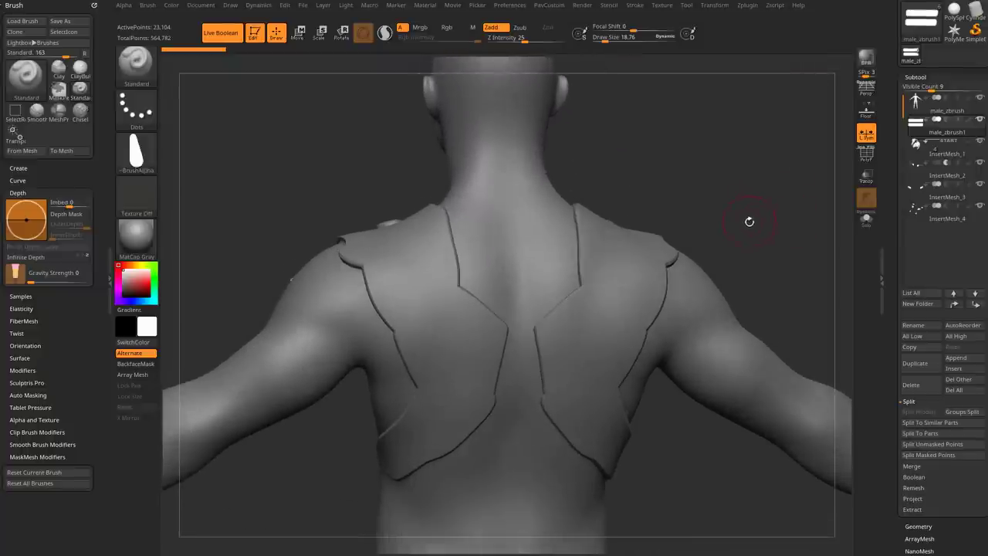
key(b)
key(e)
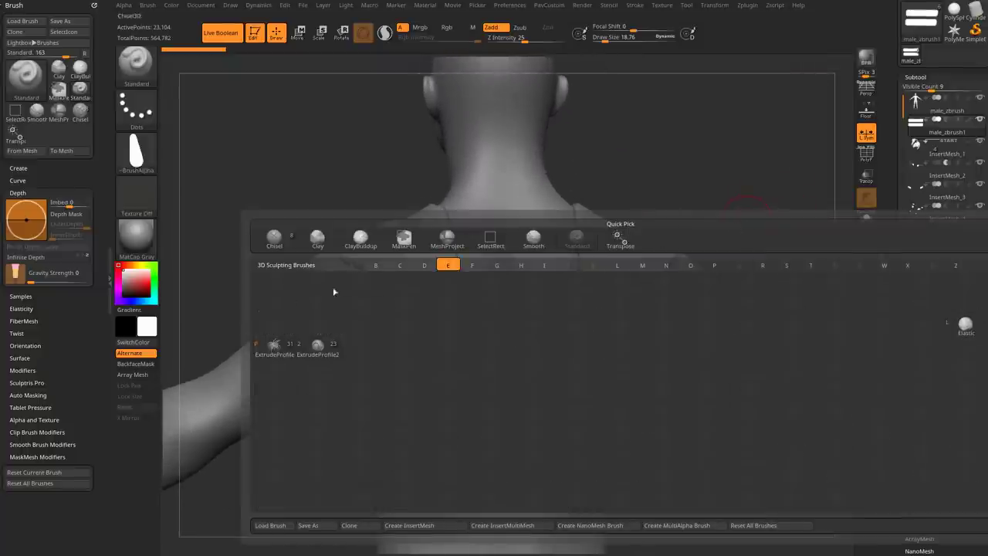
alt+drag(761, 211, 733, 206)
key(b)
key(e)
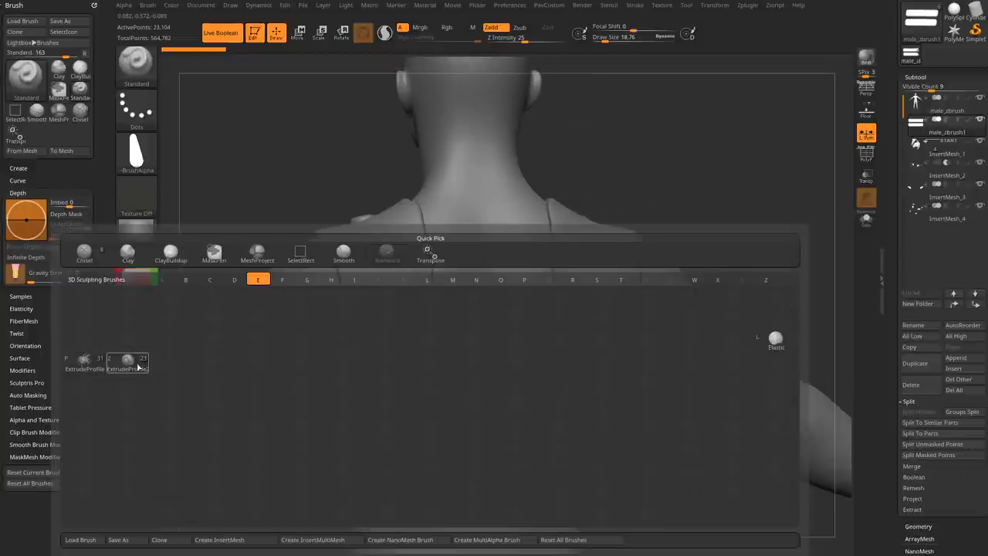
click(138, 367)
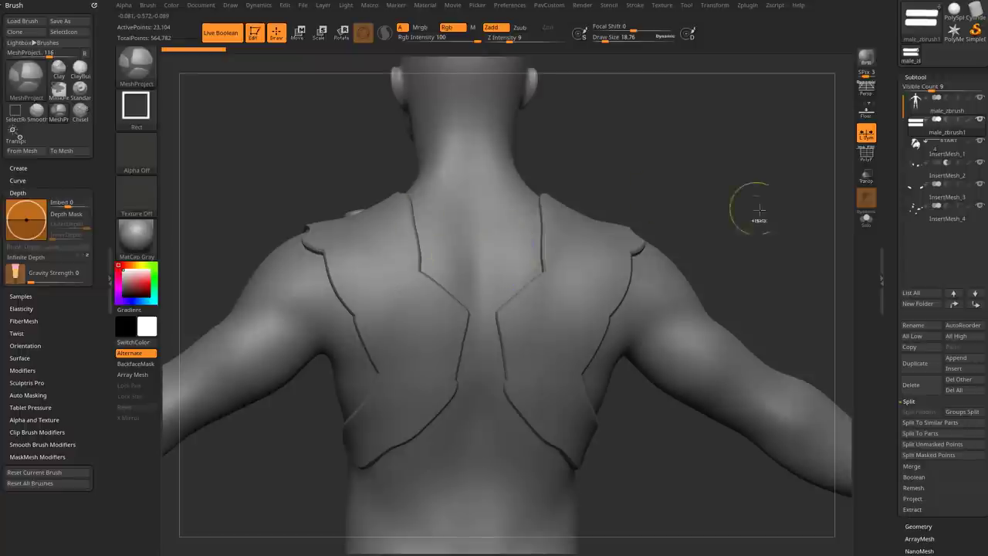
Activate the InsertMesh_1 back panels and choose the tapered rounded alpha for the MeshProject brush.
alt+click(400, 302)
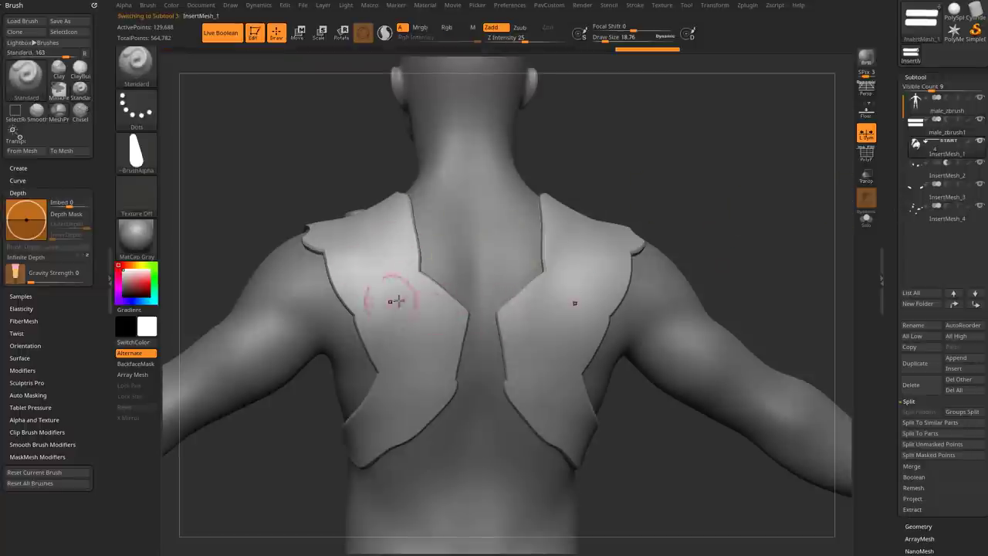
drag(729, 195, 778, 189)
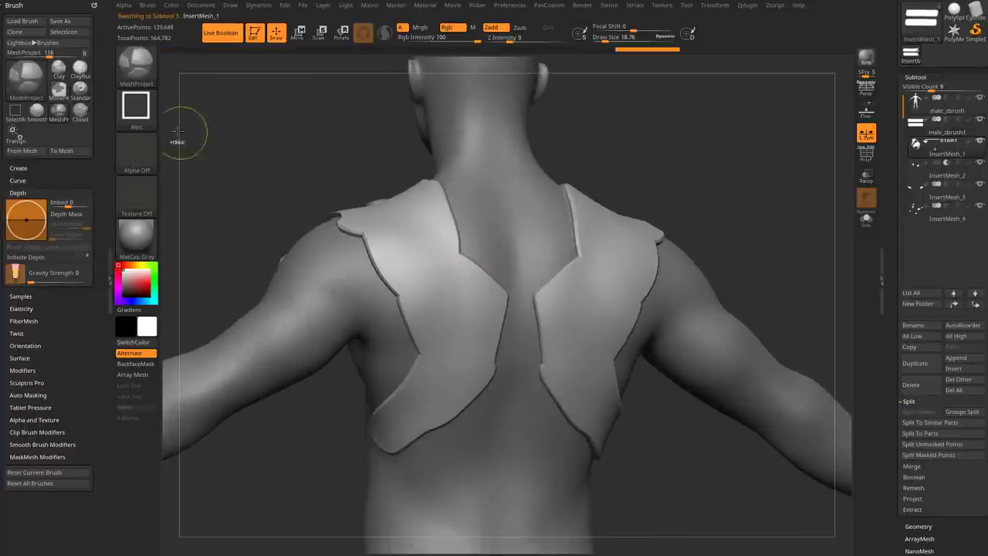
key(b)
key(s)
key(t)
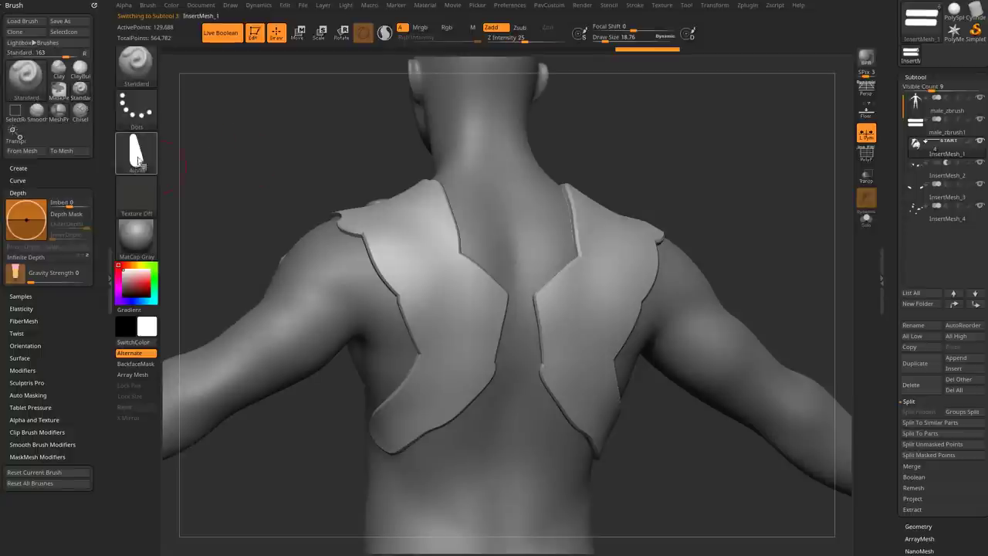
ctrl+click(144, 157)
ctrl+click(496, 161)
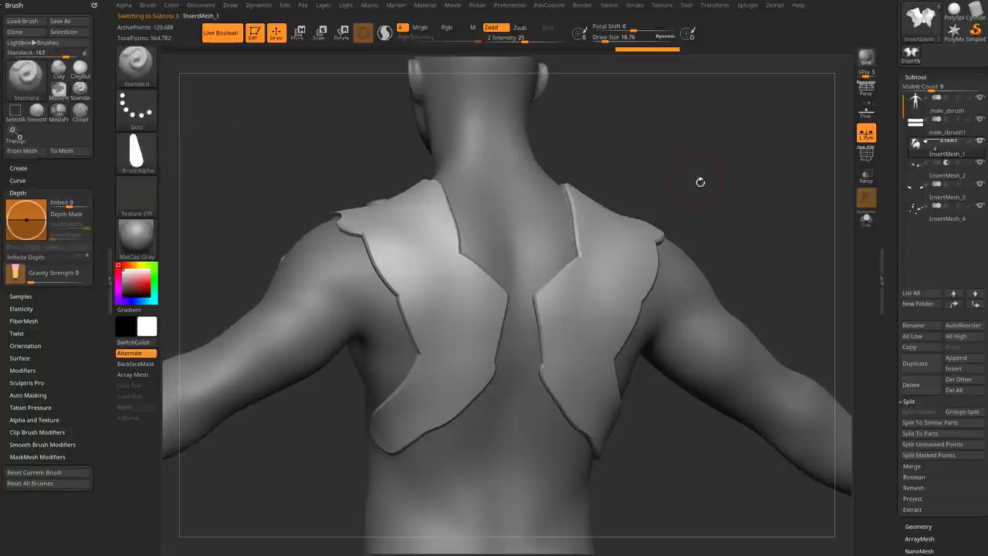
Project mirrored tapered shapes onto the back panels, split them into a separate subtool, and make it subtractive.
drag(699, 180, 665, 185)
mouse_move(397, 337)
ctrl+mouse_down()
mouse_move(428, 376)
mouse_move(461, 383)
ctrl+mouse_up()
key(alt)
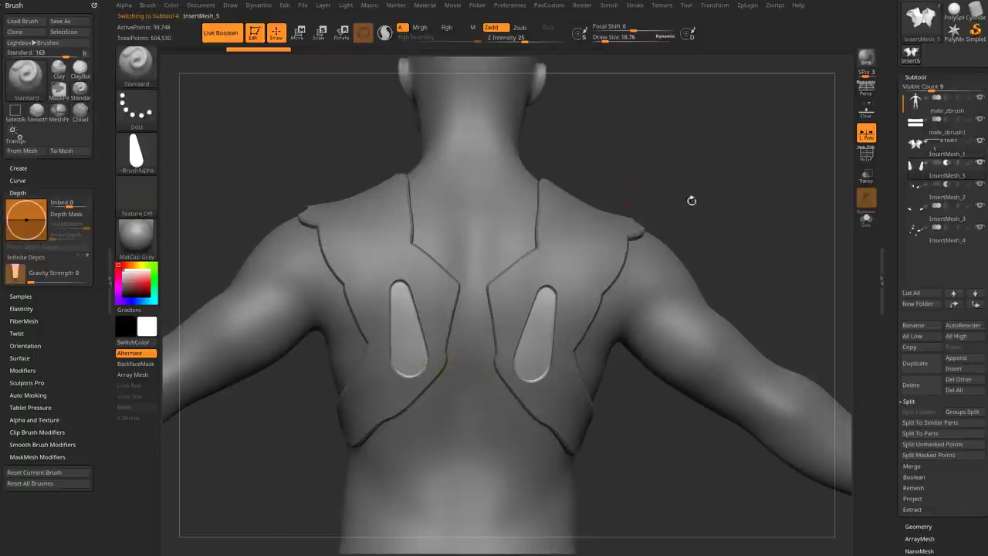
mouse_move(691, 200)
mouse_down()
mouse_move(789, 243)
mouse_move(767, 219)
mouse_move(775, 250)
mouse_up()
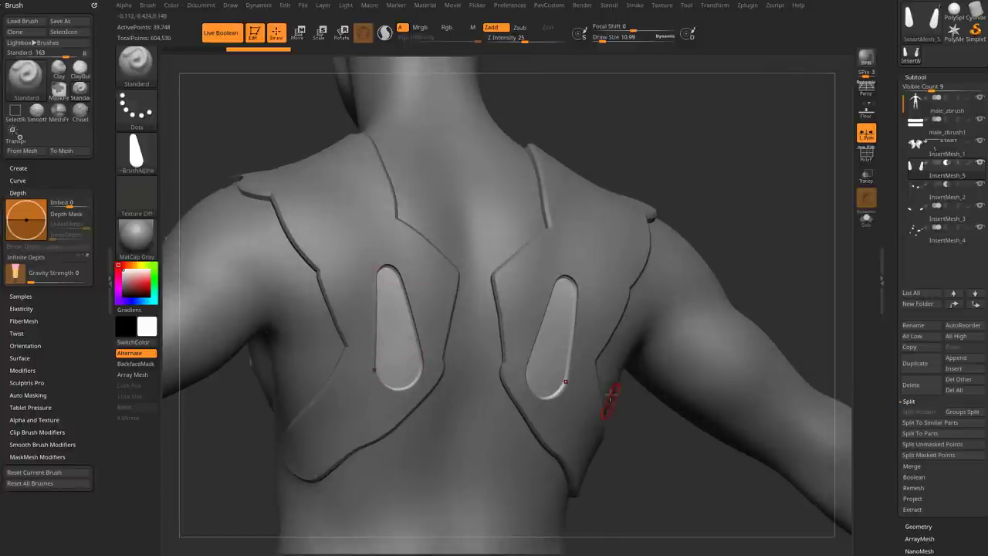
Duplicate the tapered cutters as an additive subtool, solo the copy with PolyFrame on, and apply the SkinShade4 material.
click(918, 365)
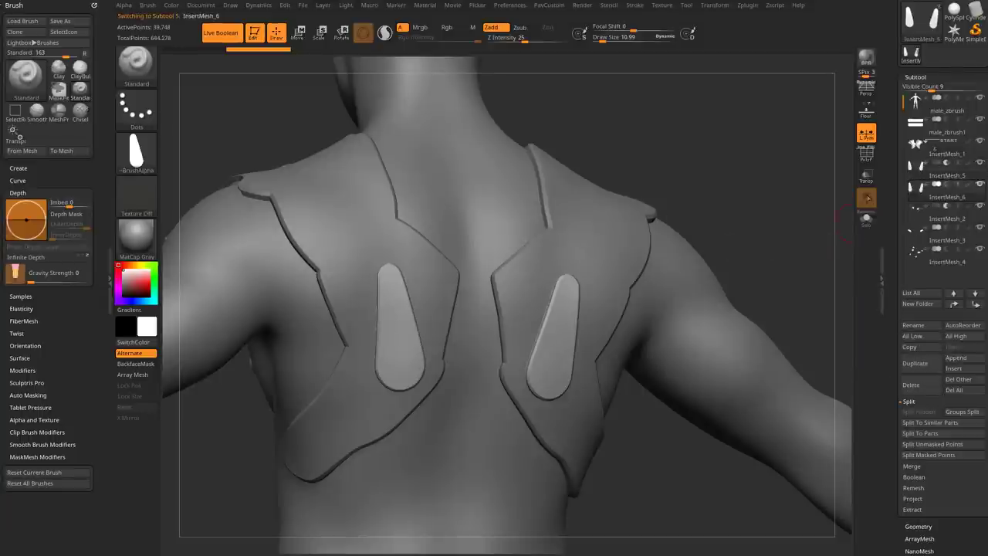
click(866, 218)
click(867, 158)
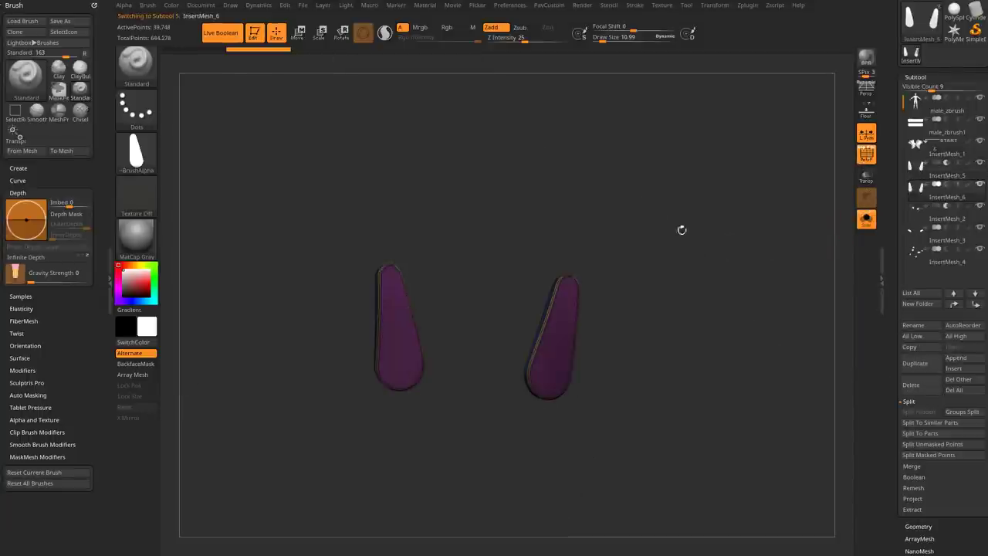
click(145, 248)
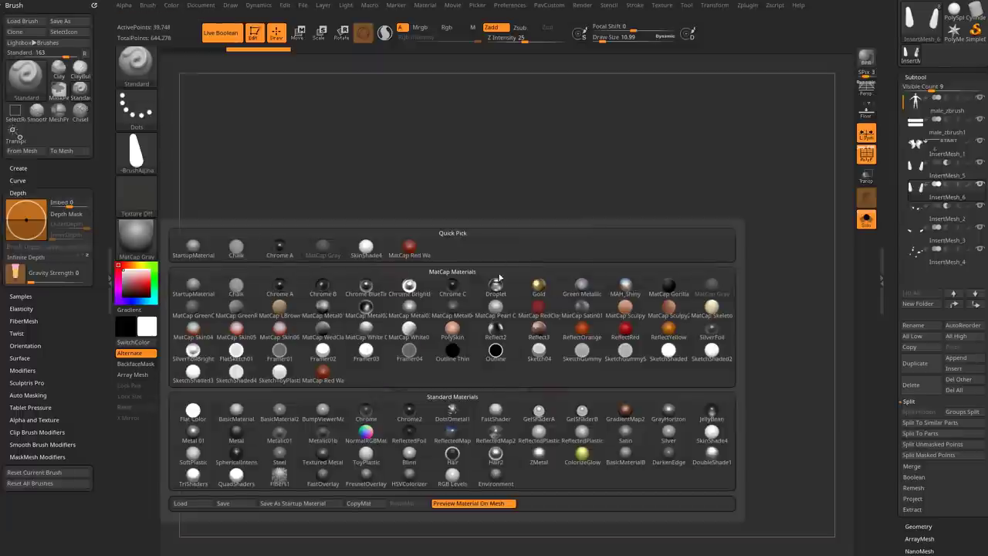
click(709, 433)
alt+drag(711, 328, 483, 277)
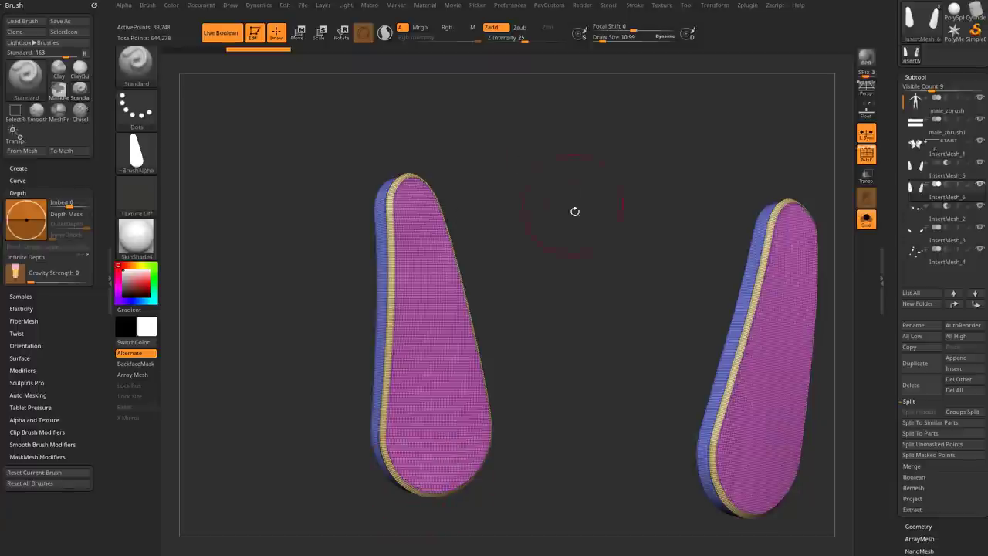
drag(574, 211, 568, 237)
Hide the top face and bevel polygroups of the tapered pieces, leaving only their blue side walls visible.
ctrl+shift+click(384, 205)
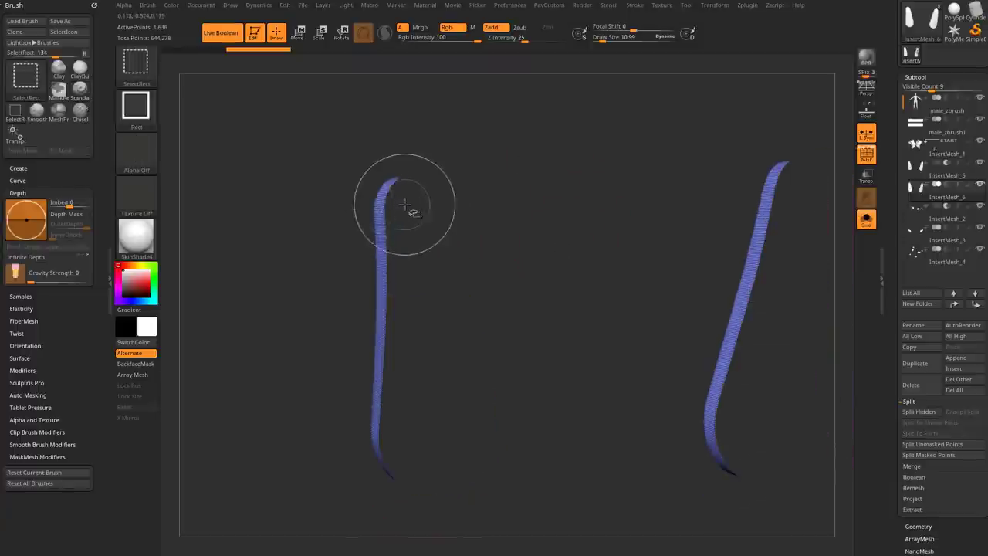
drag(472, 160, 506, 205)
ctrl+shift+click(430, 258)
ctrl+shift+drag(574, 159, 577, 195)
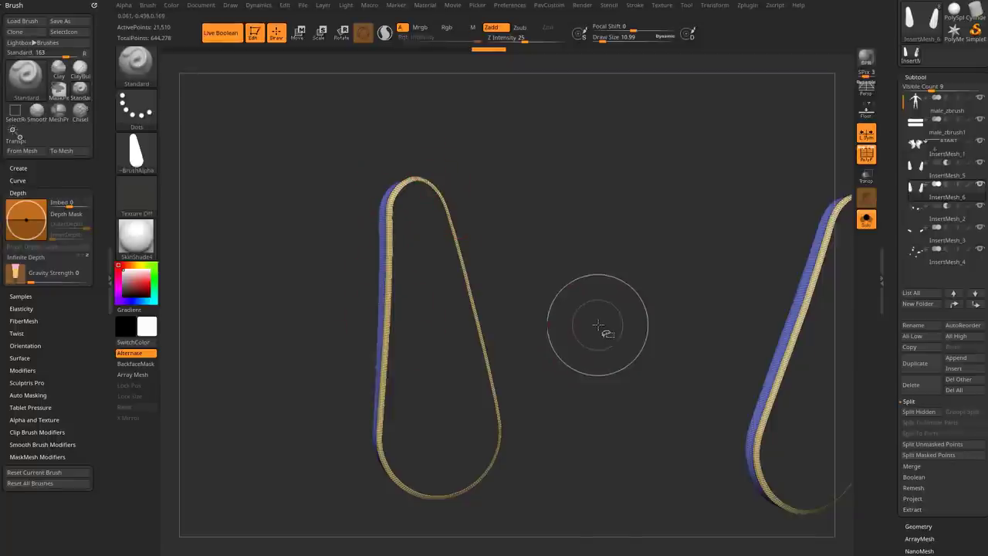
key(ctrl+shift+s)
drag(585, 304, 566, 262)
drag(396, 260, 575, 296)
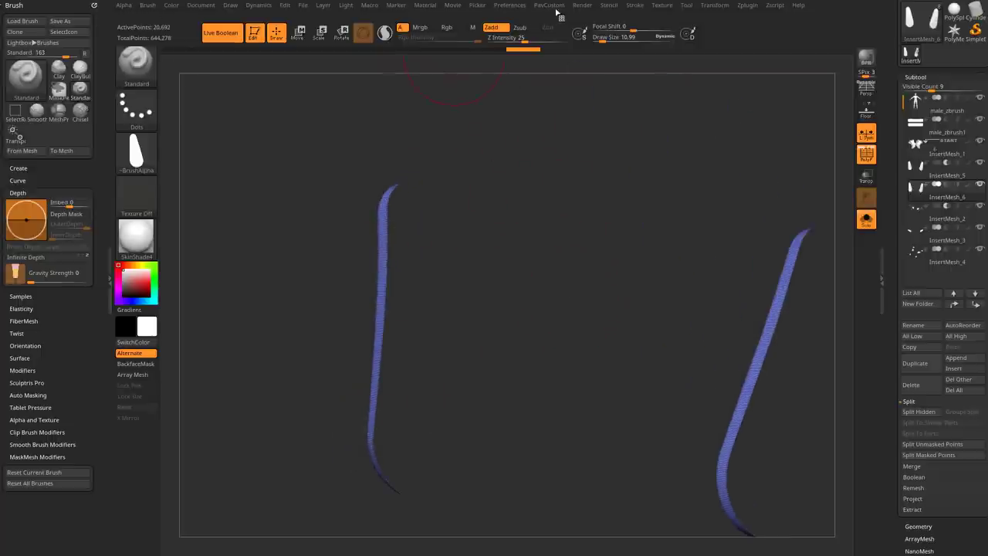
Dock the Stroke palette, expand its curve settings, and frame the visible side walls with curves using only the Border option.
click(634, 5)
mouse_move(630, 17)
mouse_down()
mouse_move(170, 71)
mouse_move(81, 41)
mouse_up()
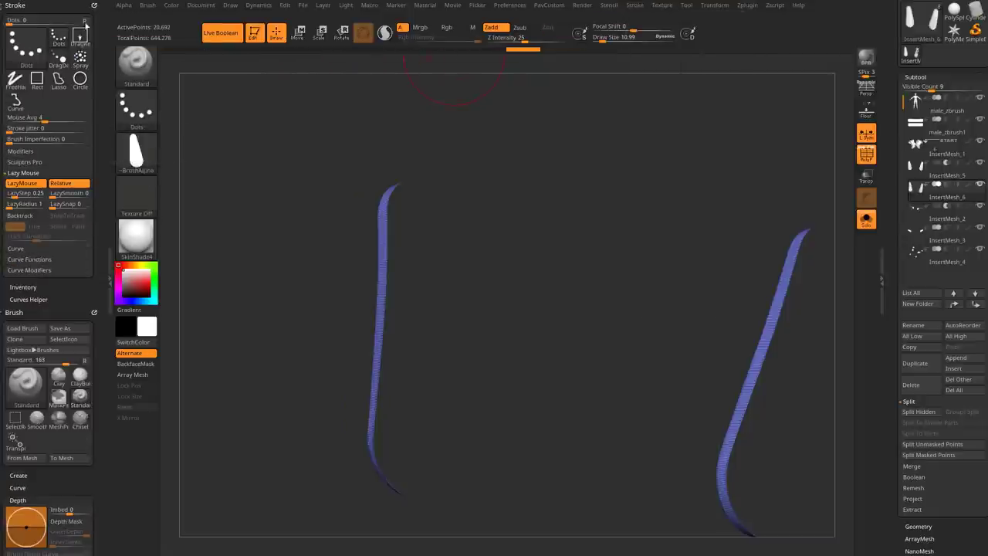
shift+click(18, 251)
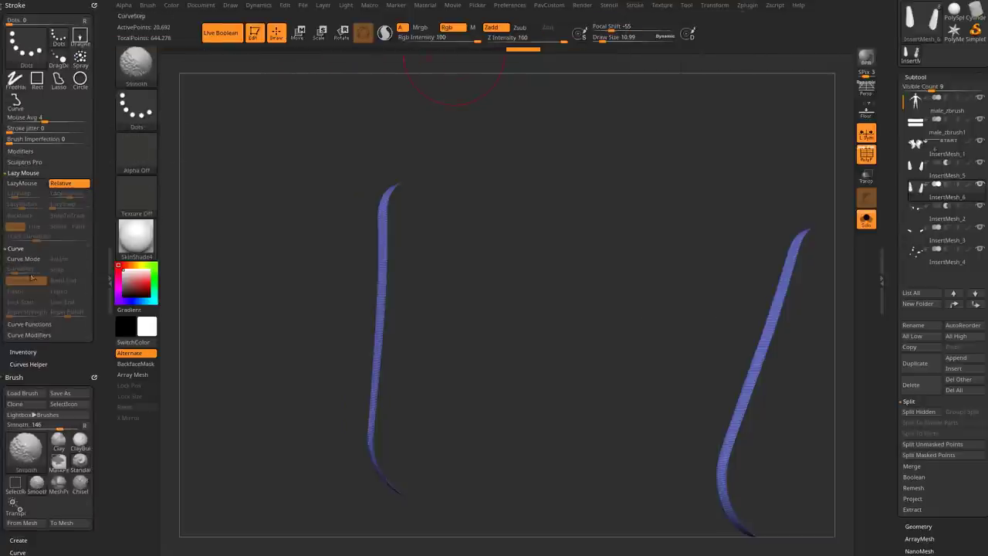
click(30, 324)
click(38, 399)
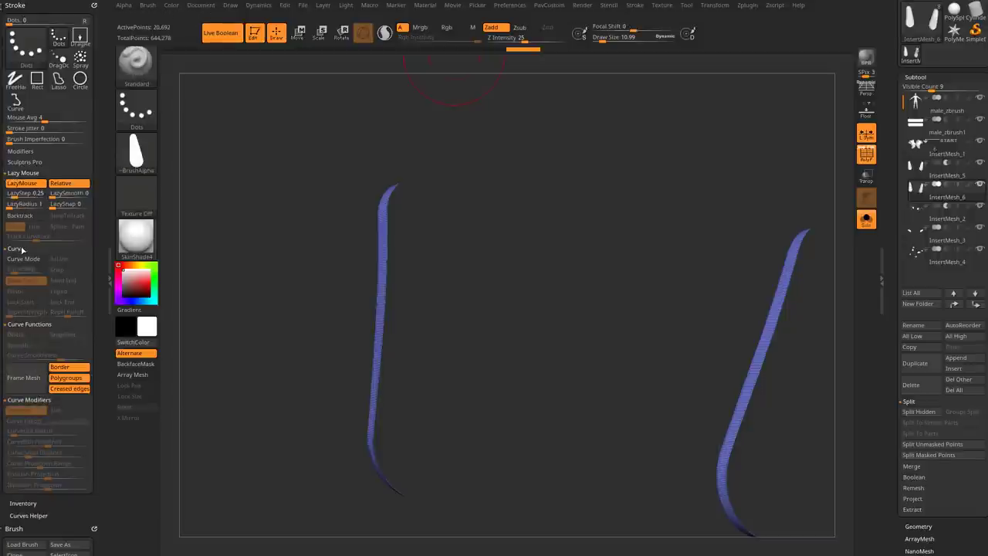
click(74, 379)
click(34, 379)
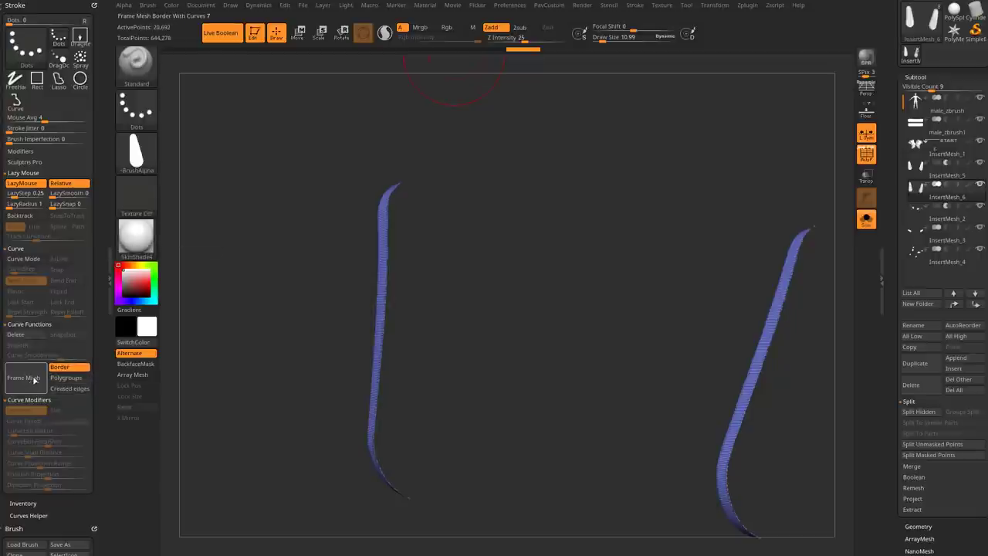
Restore the hidden parts of the tapered pieces and examine the border curves along their edges.
ctrl+shift+click(608, 241)
drag(527, 204, 539, 284)
alt+drag(551, 214, 535, 156)
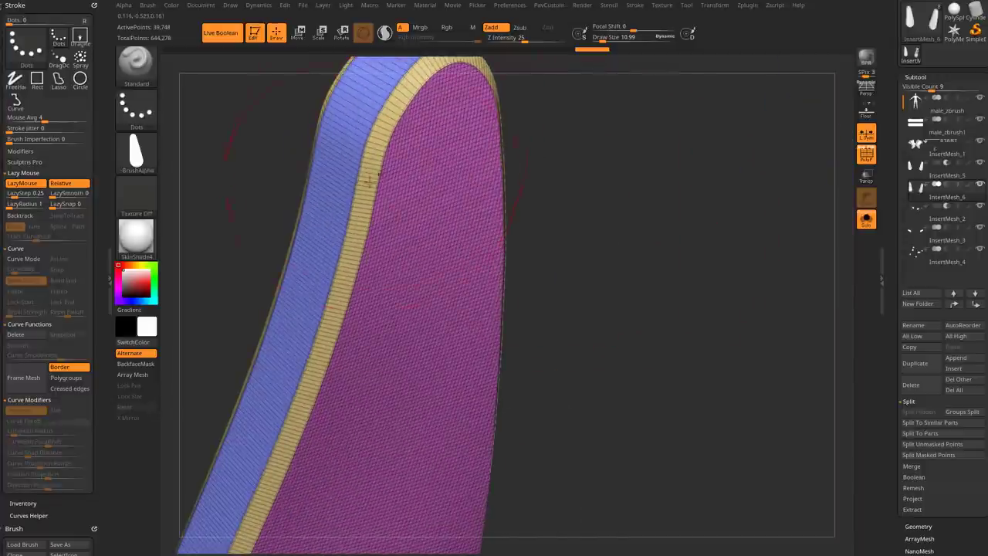
key(f)
drag(538, 251, 544, 247)
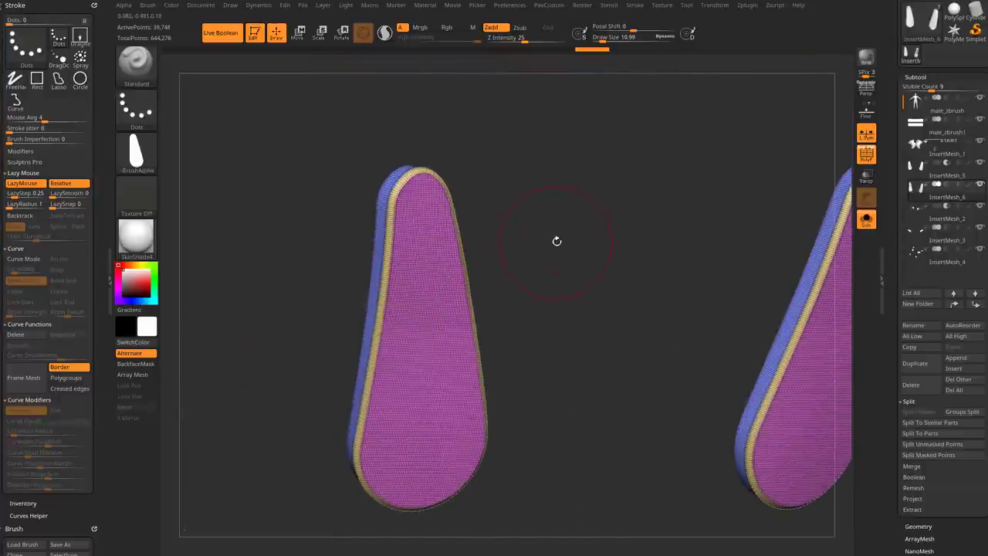
Switch to the ExtrudeProfile2 brush and choose a different scribe profile for the border curves.
key(b)
key(e)
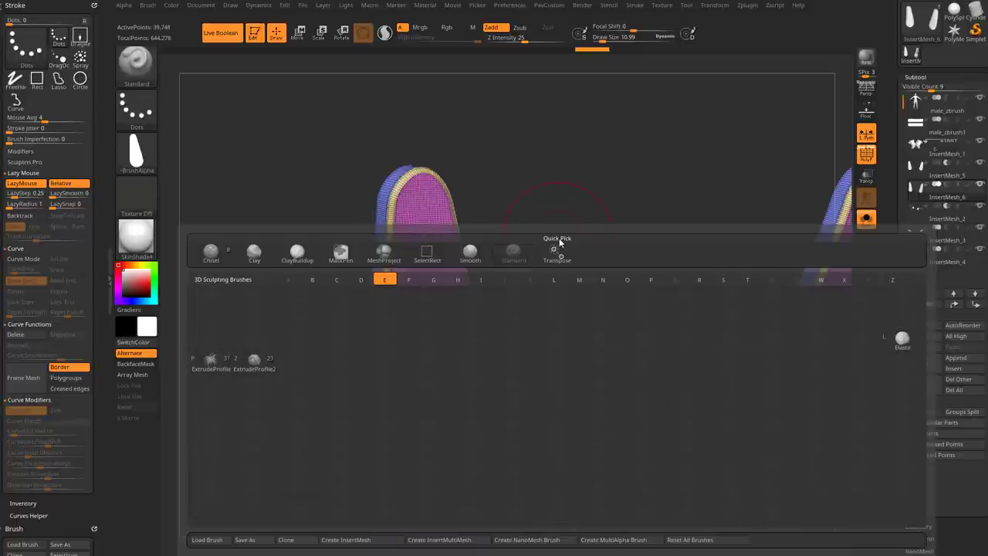
click(257, 359)
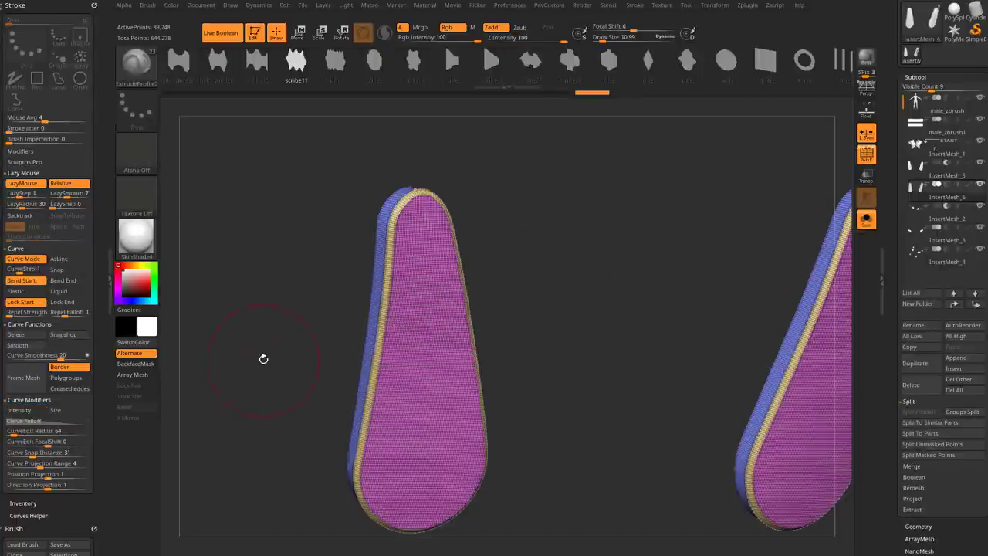
drag(532, 206, 553, 198)
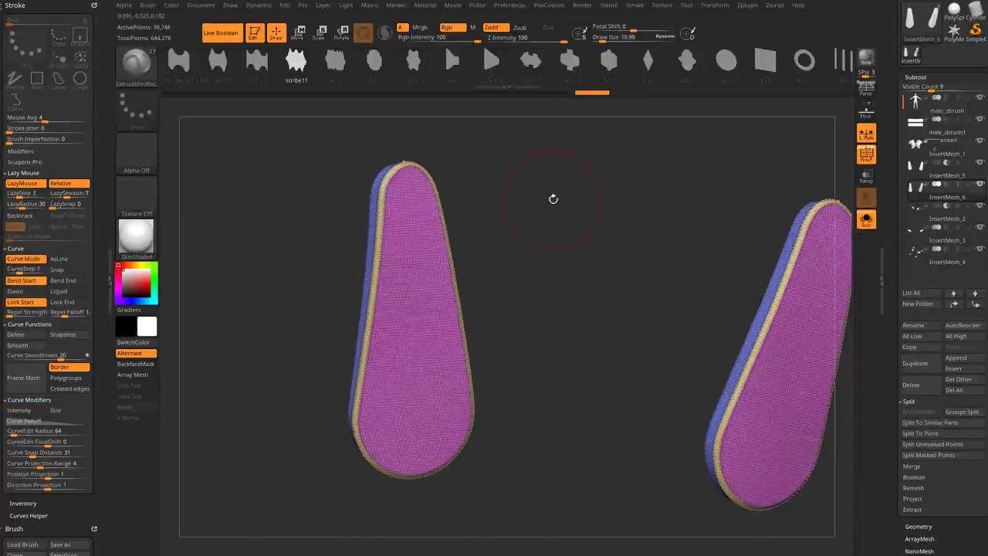
click(531, 63)
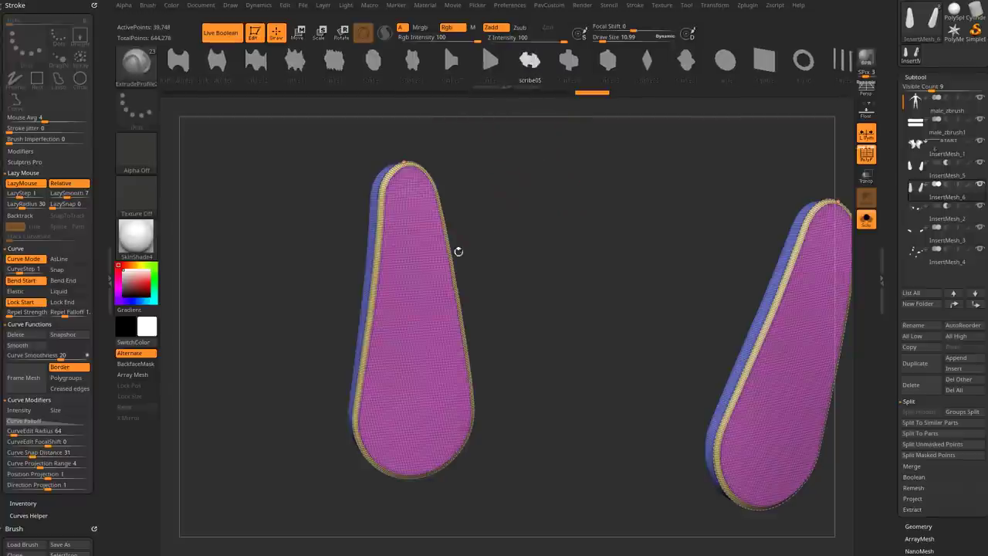
Try the scribe05 profile on the border curves of the tapered pieces and reduce the draw size to 2.11.
click(382, 253)
click(456, 253)
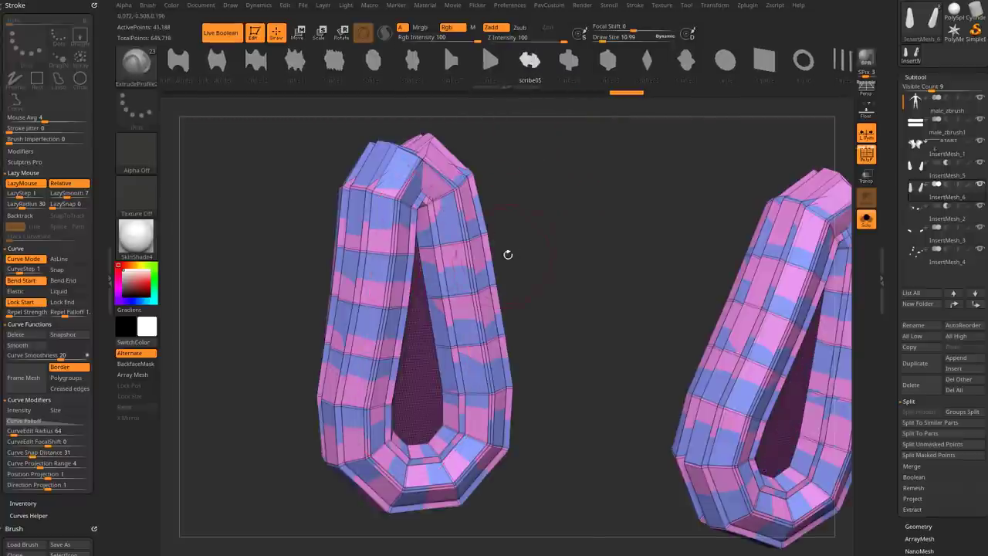
key(s)
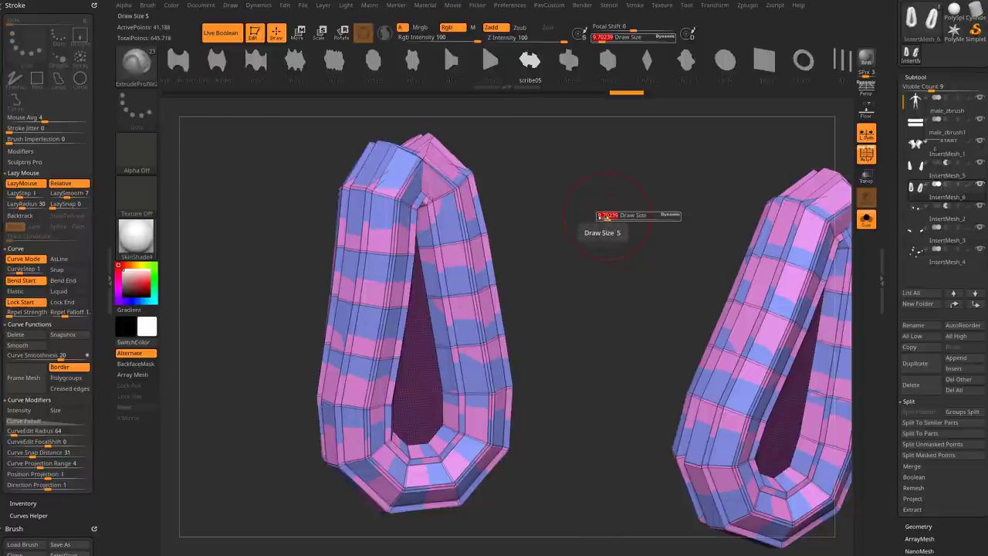
drag(602, 218, 599, 218)
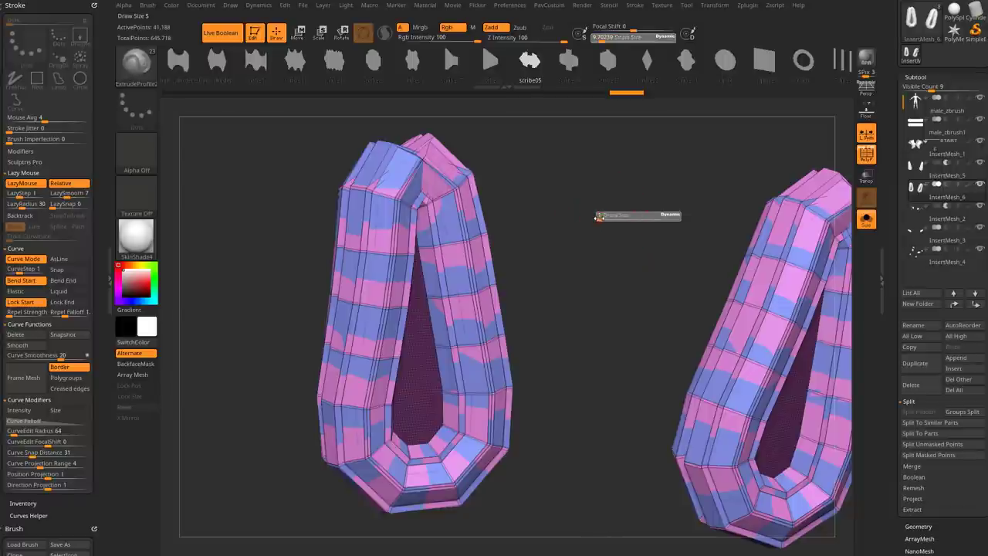
Try the scribe05 profile on the border curves at the smaller draw size and undo the attempts.
click(369, 255)
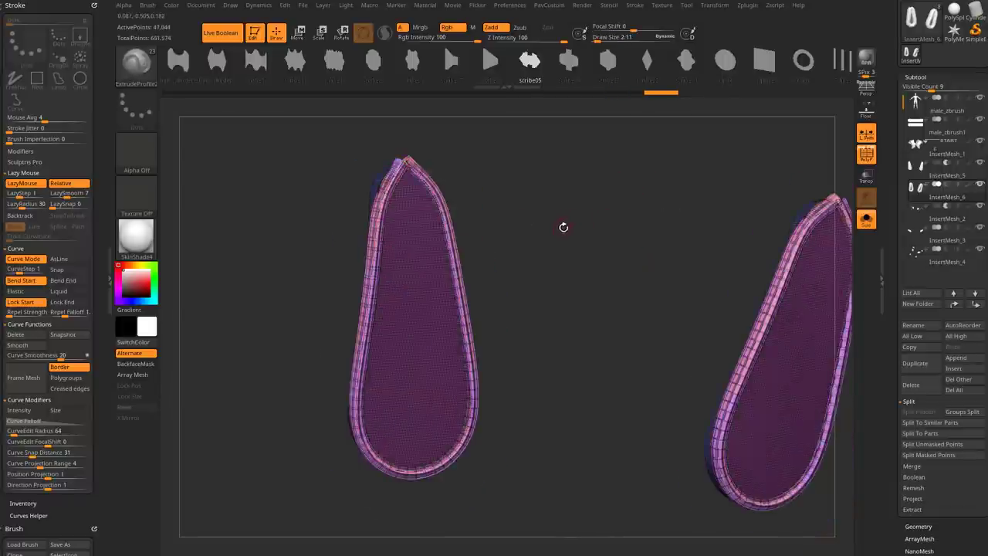
key(ctrl+z)
key(ctrl+z)
click(378, 260)
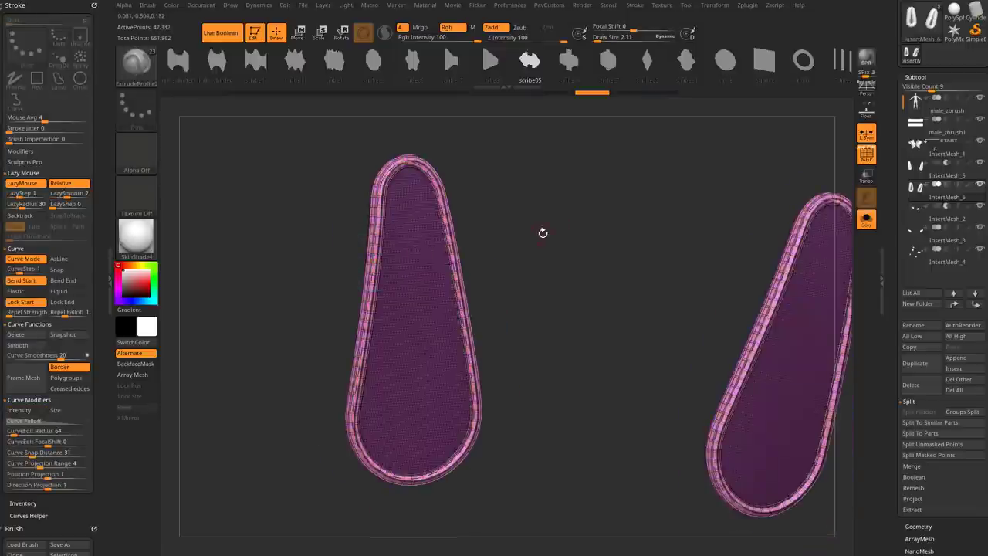
key(ctrl+z)
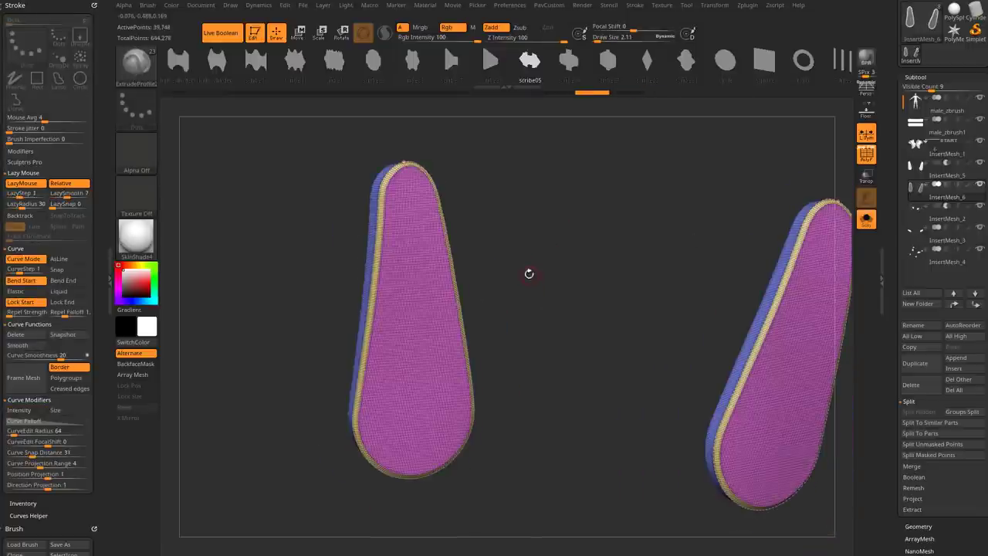
Turn symmetry off, sweep the scribe05 profile along the tapered pieces' border curves, and show the full body without the wireframe.
key(x)
click(378, 240)
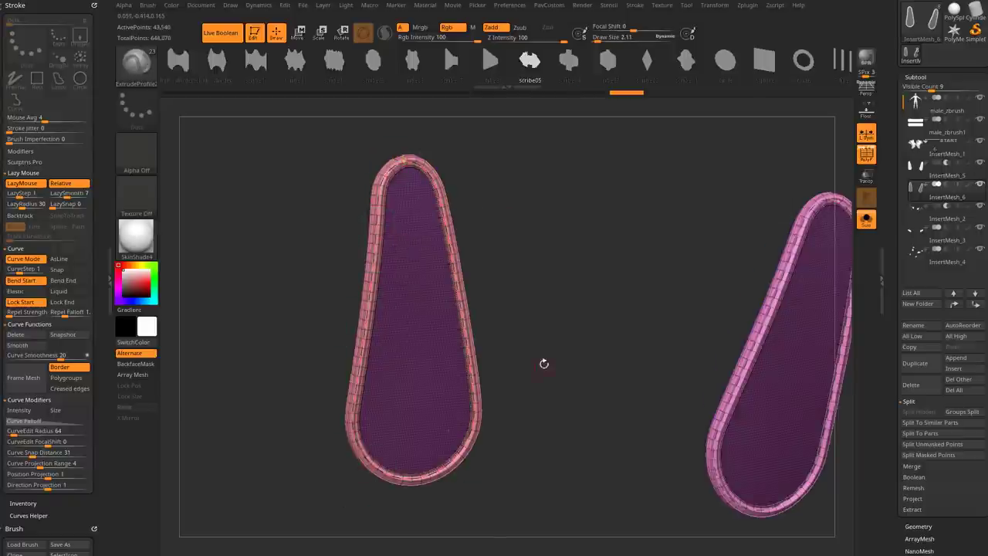
drag(545, 364, 558, 347)
click(866, 220)
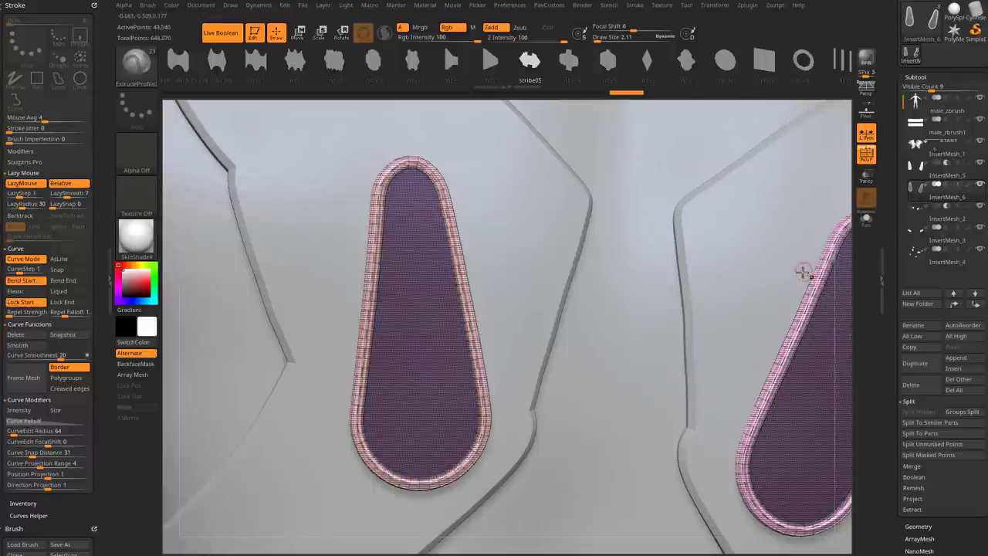
click(865, 154)
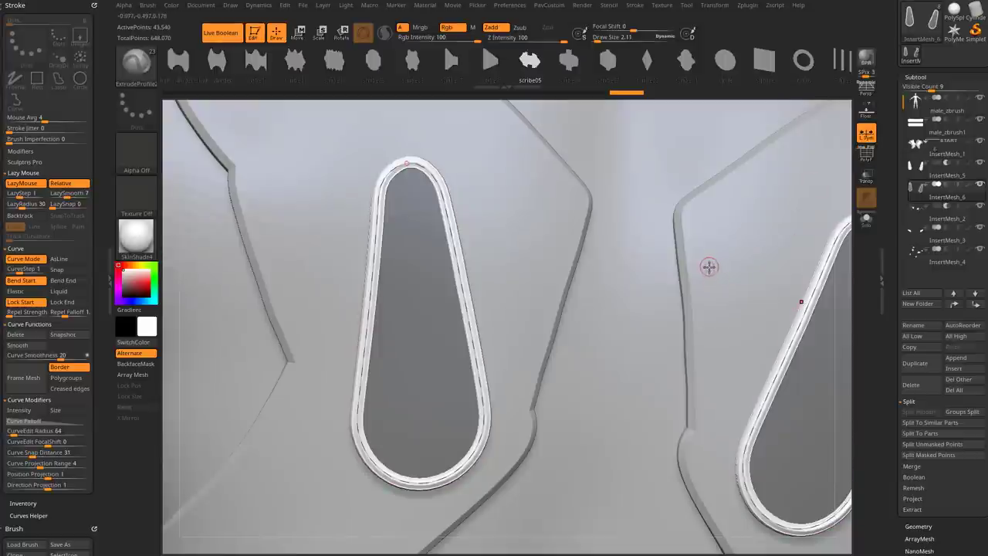
mouse_move(710, 266)
ctrl+right_down()
mouse_move(598, 201)
mouse_move(548, 194)
mouse_move(599, 205)
mouse_move(628, 175)
mouse_move(584, 202)
ctrl+right_up()
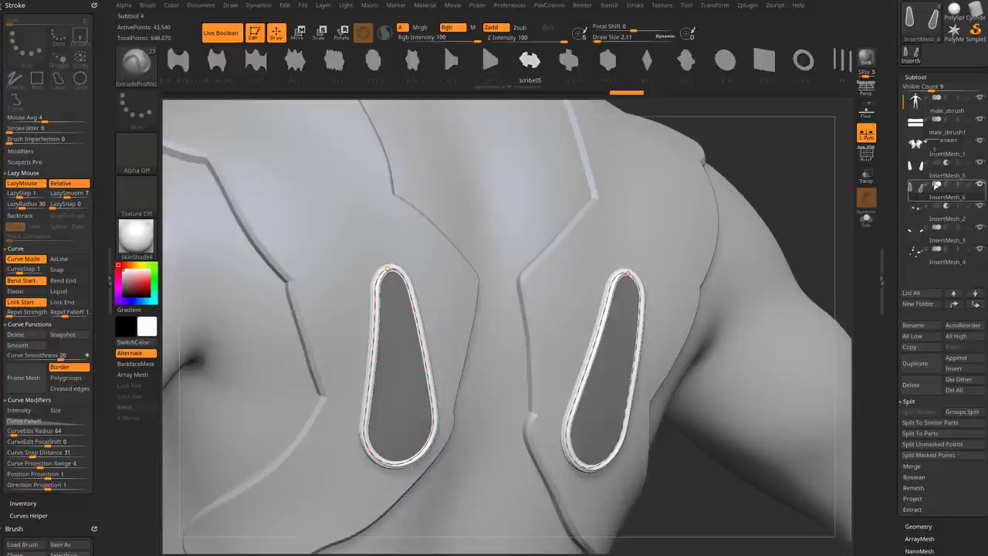
Invert the visibility of the tapered pieces so only the newly swept profile frames are shown on the back.
drag(893, 301, 893, 217)
key(shift)
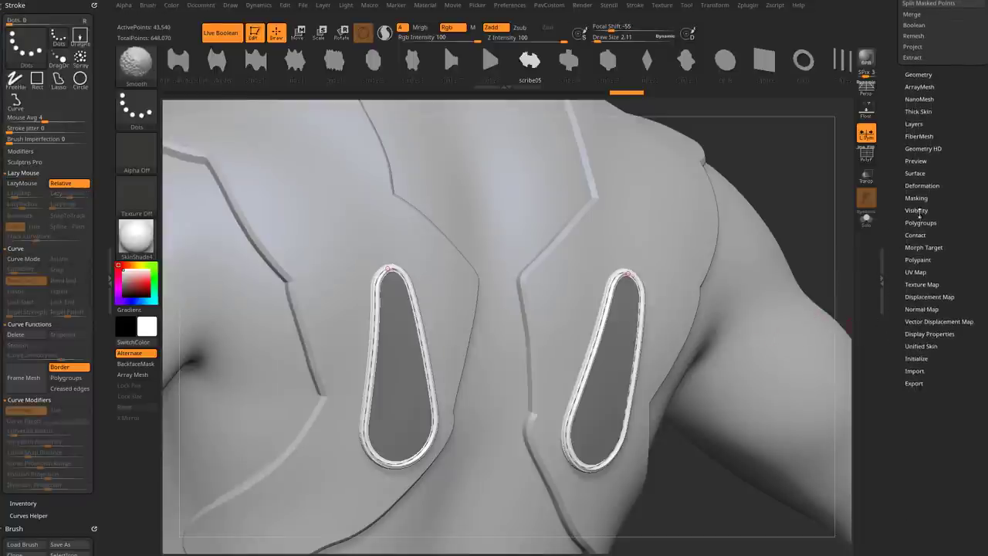
shift+click(919, 211)
click(921, 222)
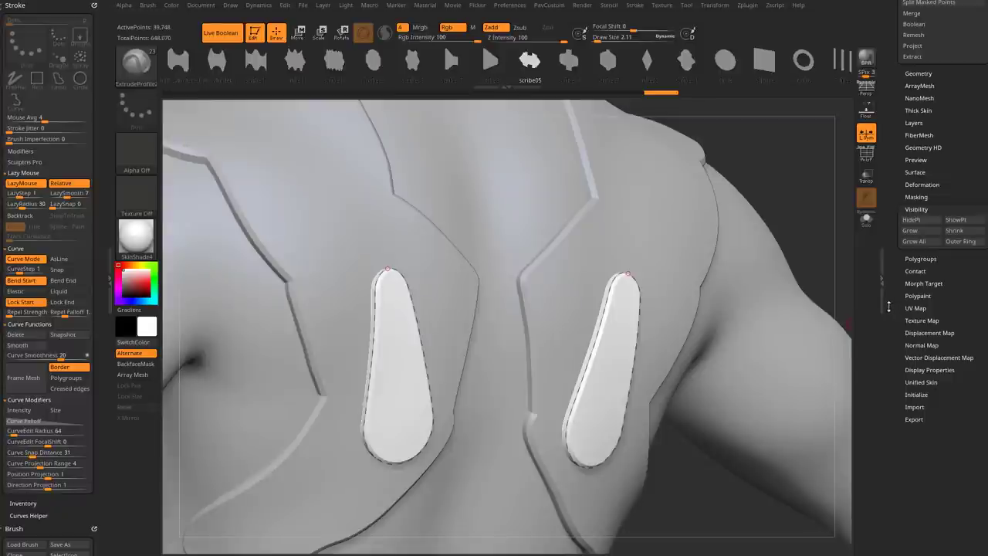
ctrl+shift+drag(785, 151, 807, 174)
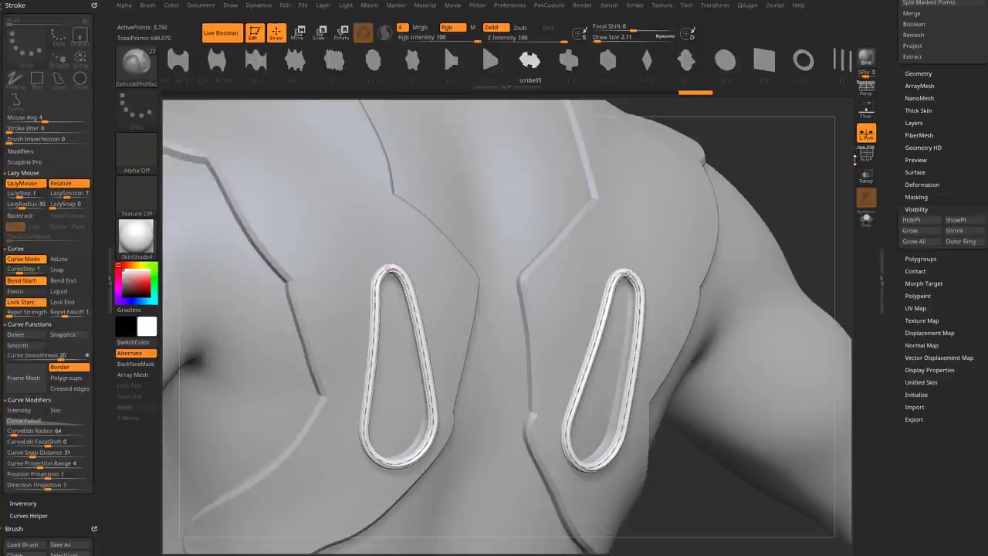
mouse_move(533, 351)
right_down()
mouse_move(455, 328)
mouse_move(522, 342)
right_up()
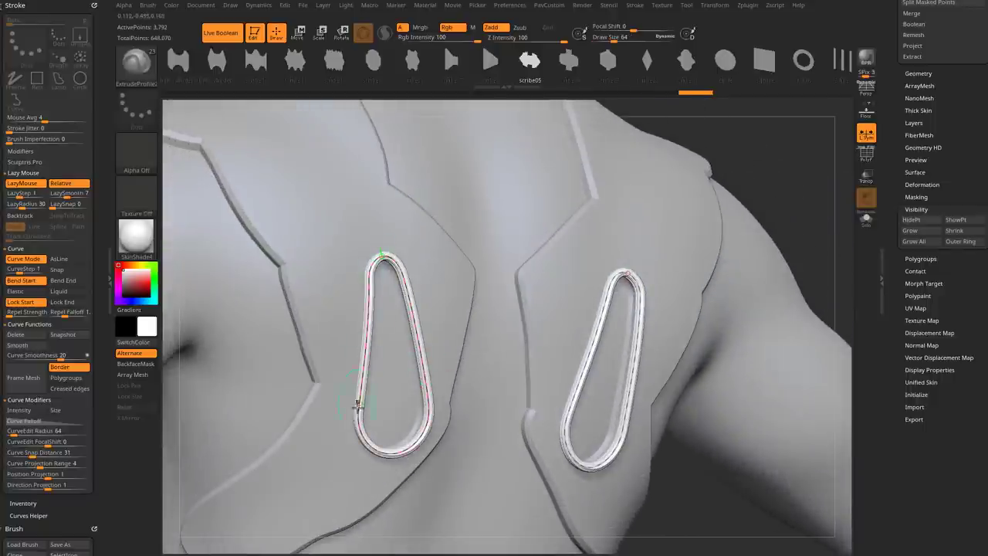
ctrl+shift+drag(779, 179, 789, 190)
alt+right_drag(789, 187, 812, 189)
ctrl+shift+drag(812, 188, 823, 201)
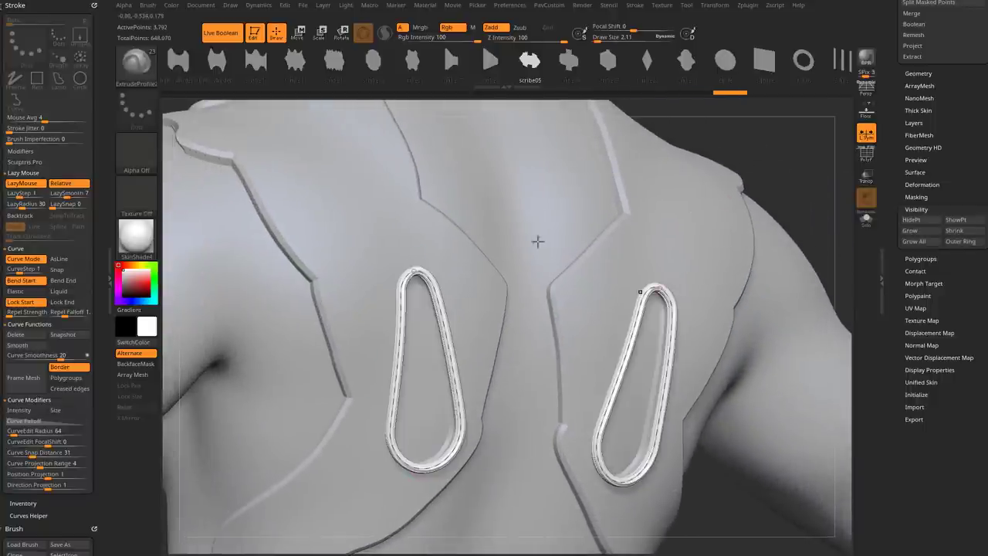
Switch the display material to MatCap Gray and drop the active curves from the profile frames.
click(137, 237)
click(421, 247)
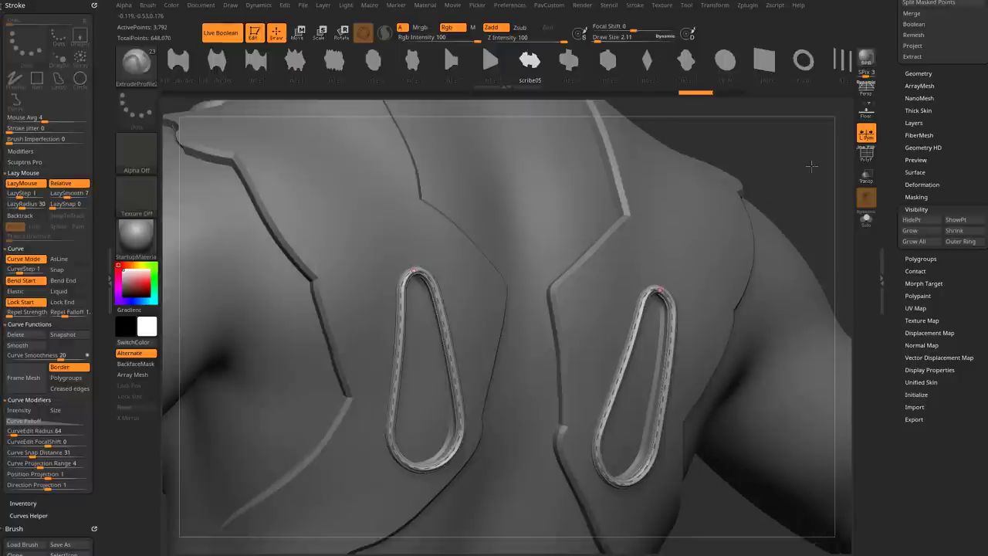
right_drag(811, 166, 824, 175)
click(137, 247)
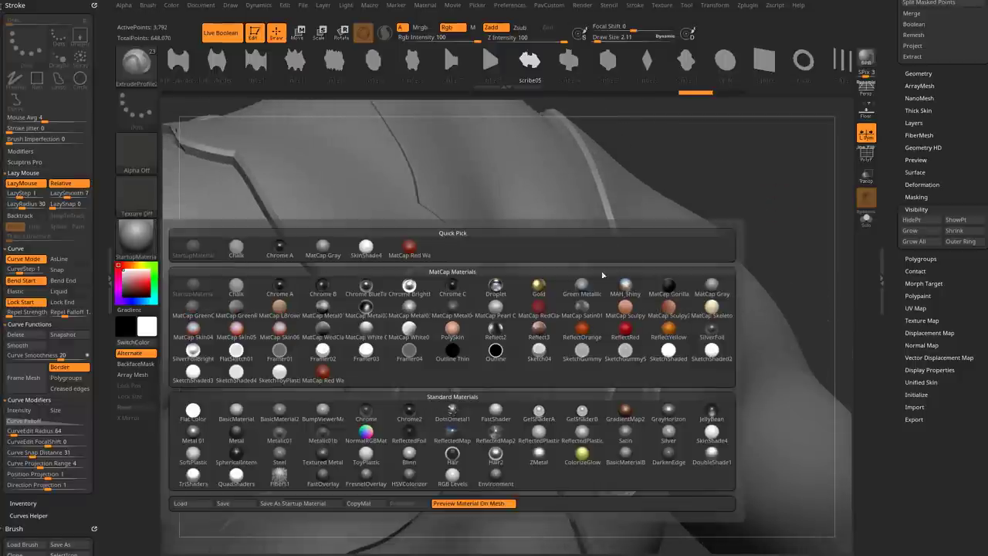
click(704, 287)
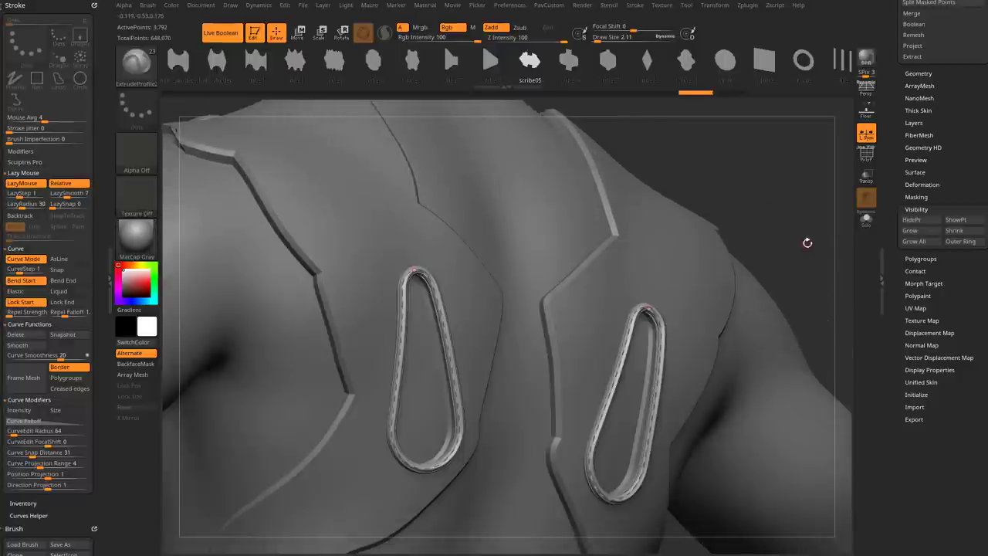
click(669, 225)
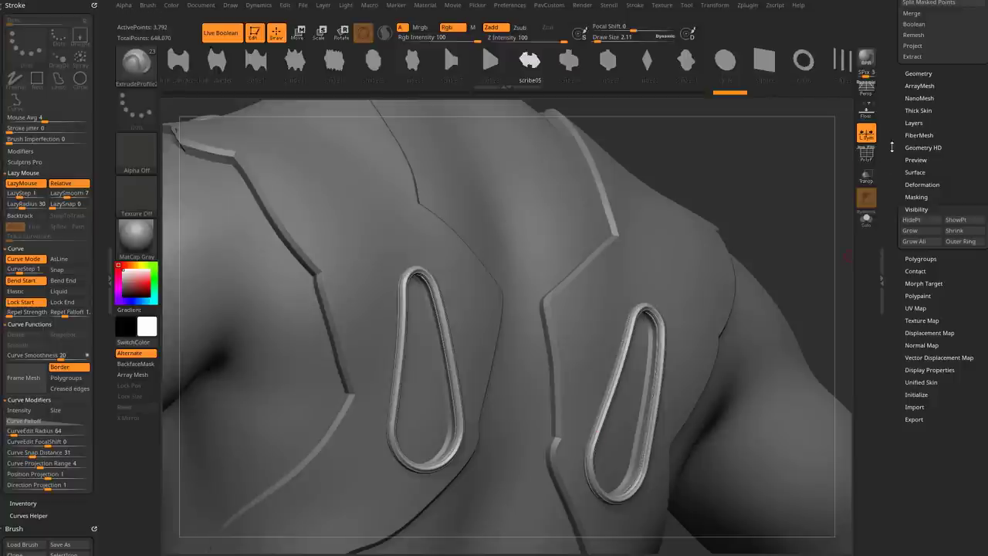
Check which parts are hidden by inverting visibility, then delete the hidden tapered bodies so only the profile frames remain.
drag(892, 147, 888, 210)
shift+click(918, 274)
drag(893, 261, 893, 124)
click(917, 298)
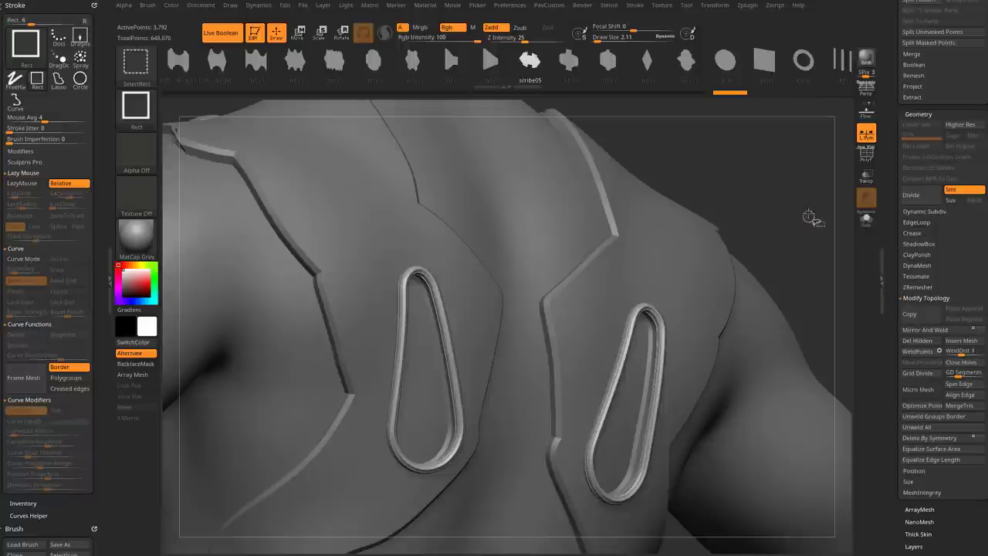
ctrl+shift+drag(772, 154, 805, 186)
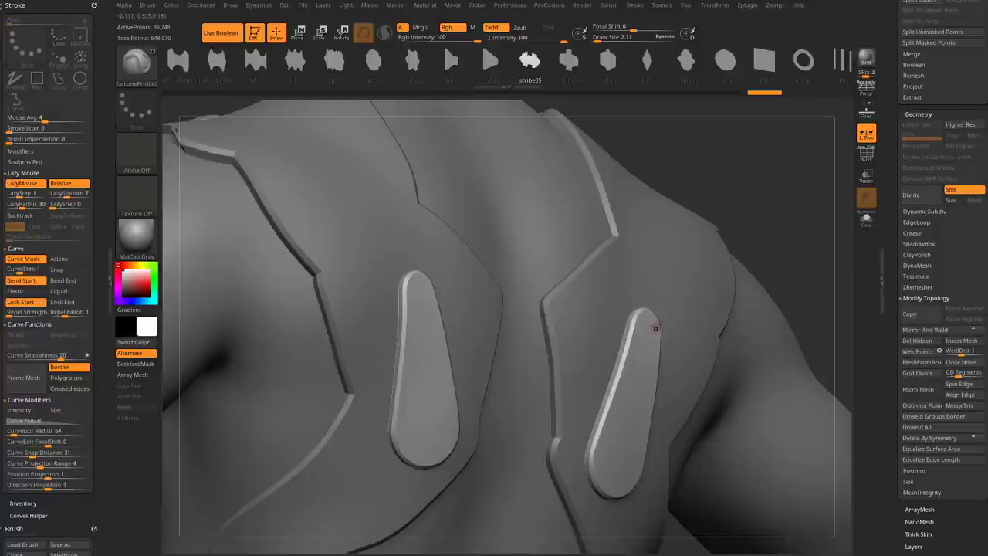
ctrl+shift+drag(777, 172, 802, 203)
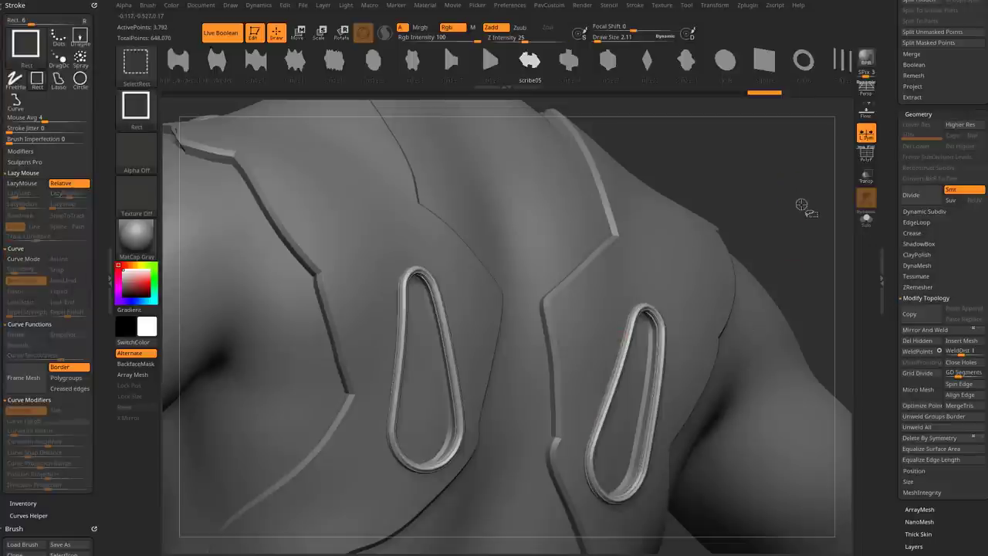
ctrl+shift+drag(762, 174, 797, 206)
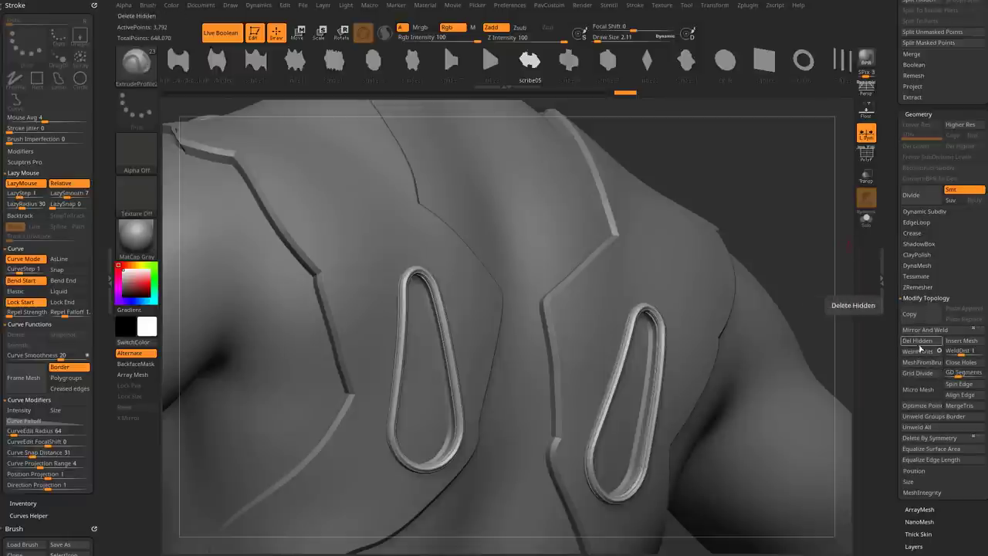
click(931, 342)
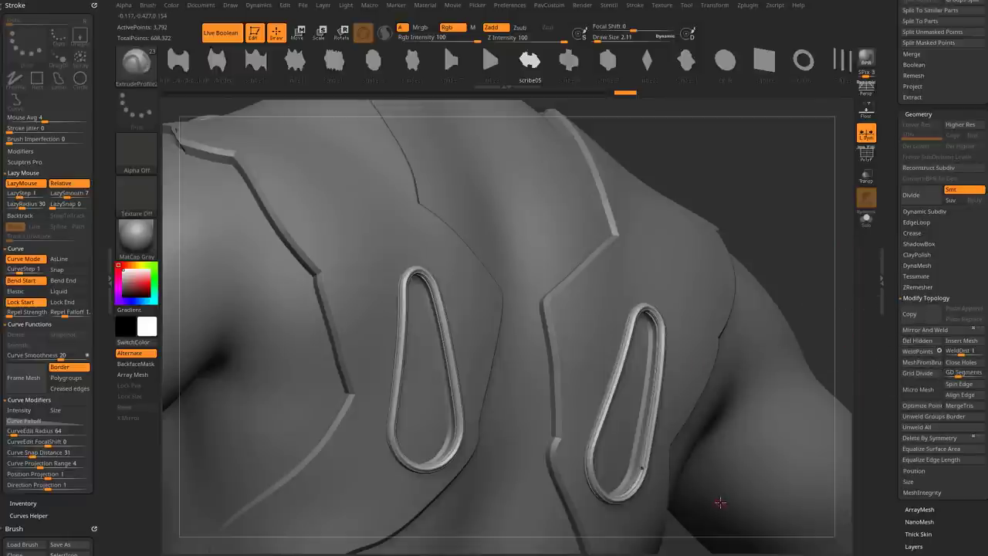
scroll(918, 335, up, 10)
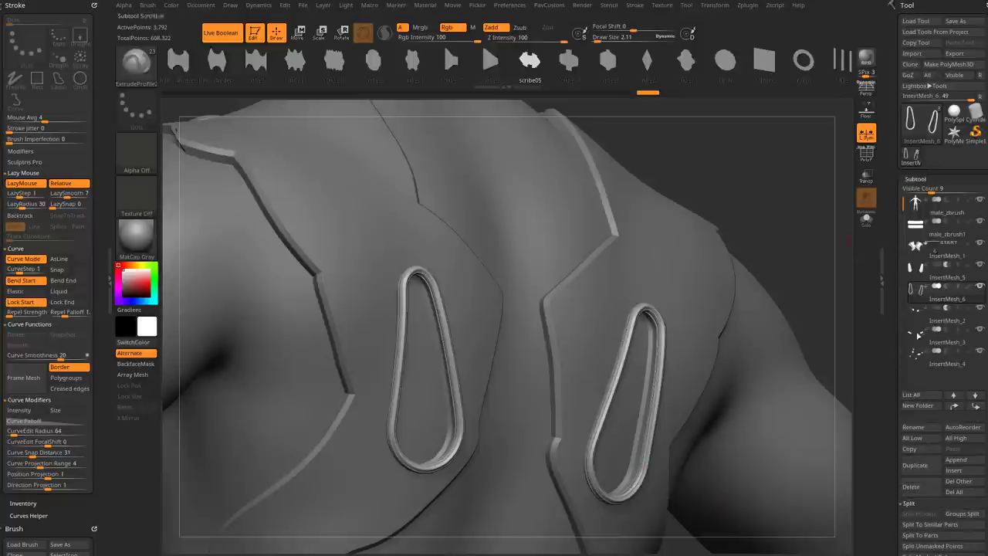
Inspect the back recesses from several angles with the InsertMesh_6 profile frames hidden and shown.
shift+drag(796, 247, 803, 196)
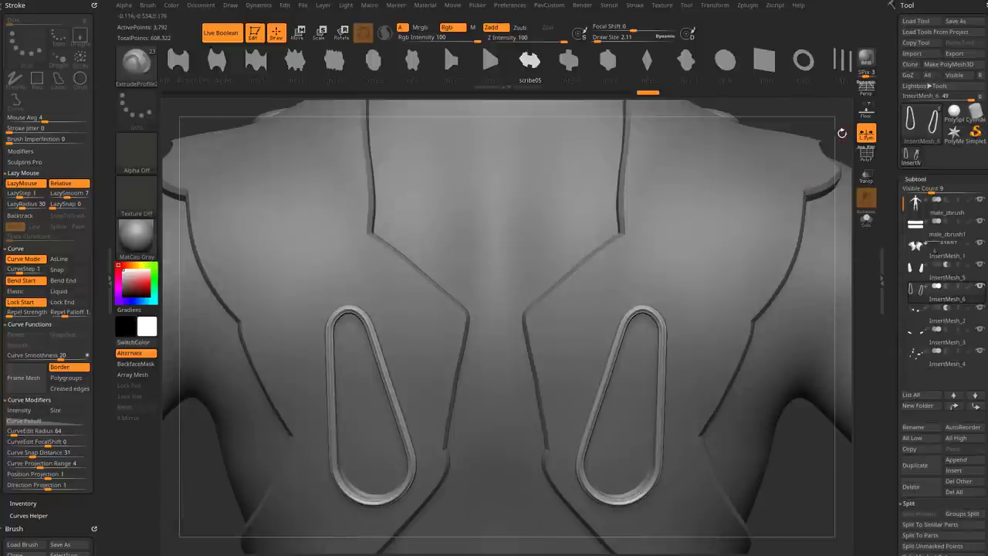
alt+drag(842, 134, 827, 178)
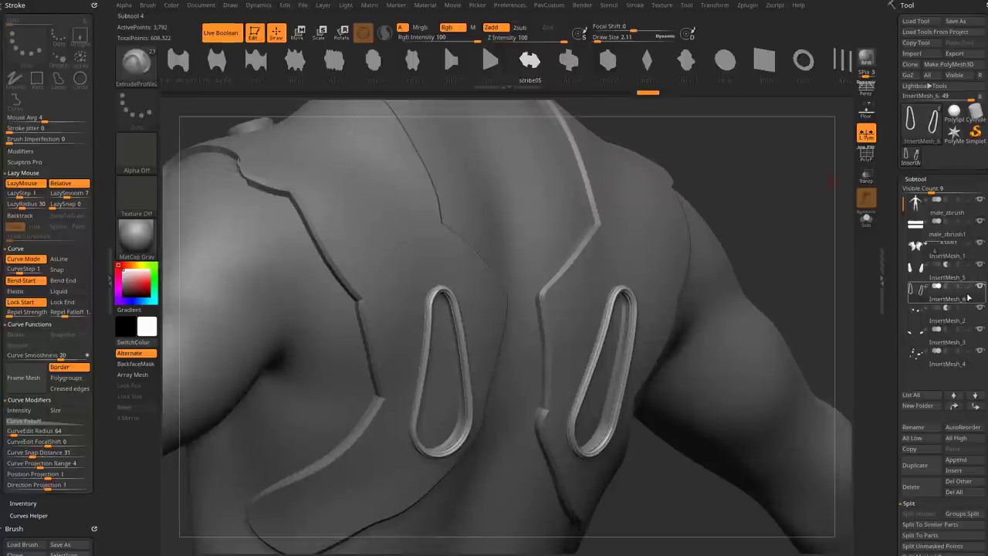
mouse_move(960, 303)
click(980, 288)
click(950, 277)
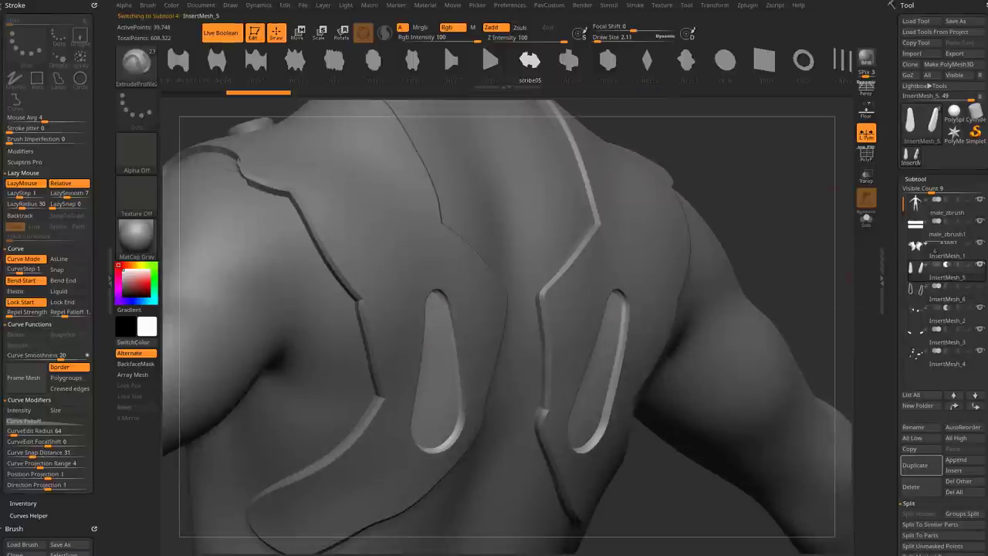
click(980, 287)
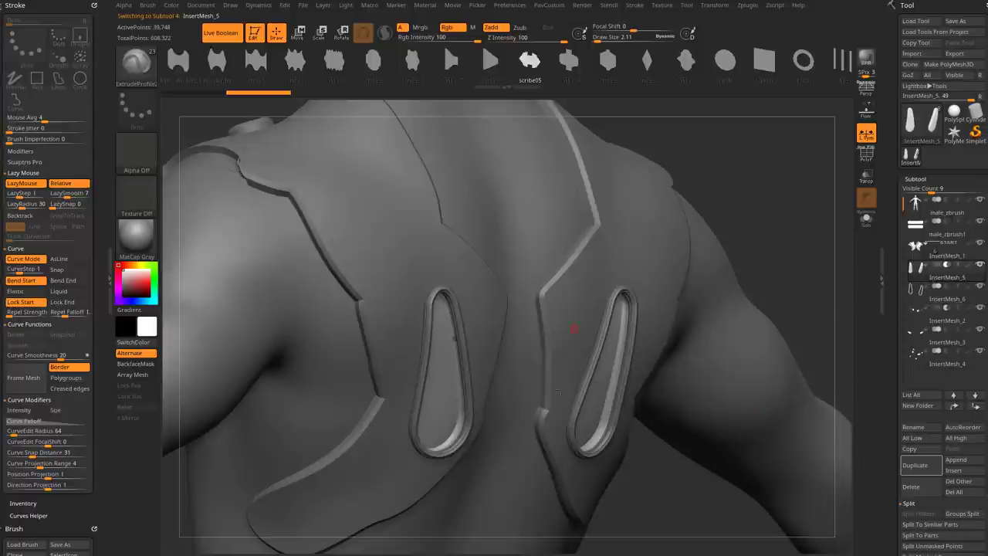
drag(812, 271, 808, 279)
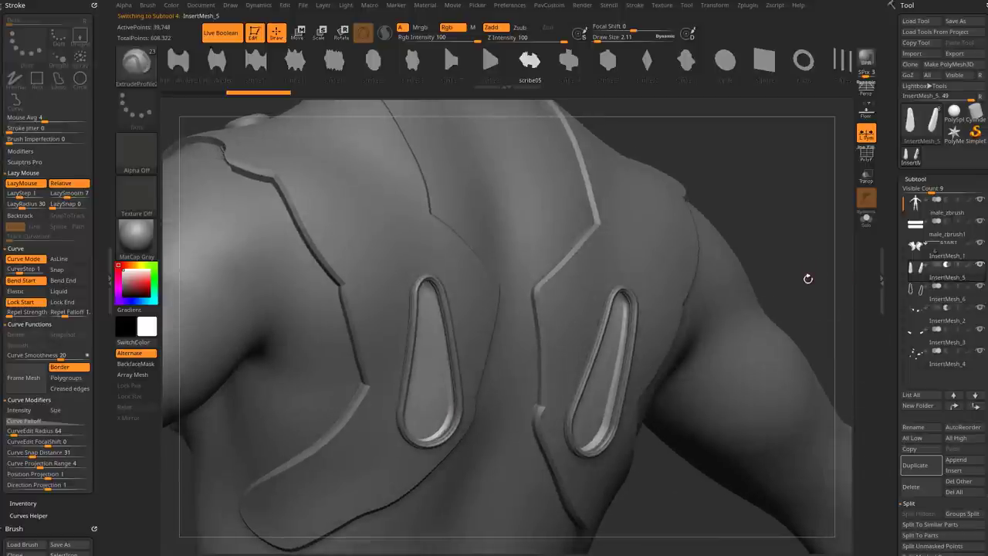
Select the InsertMesh_6 profile frames and set them to subtract from the body in Live Boolean.
click(948, 302)
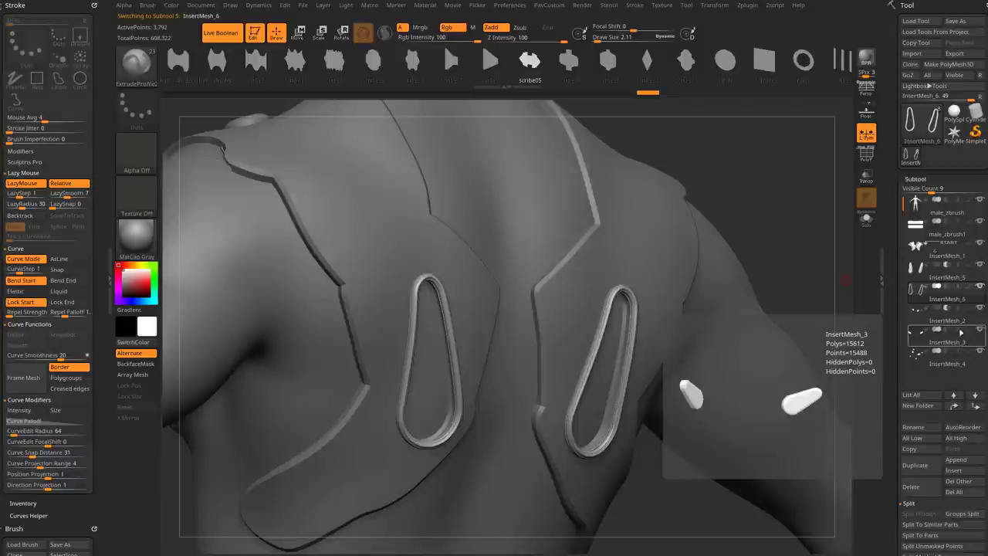
click(947, 287)
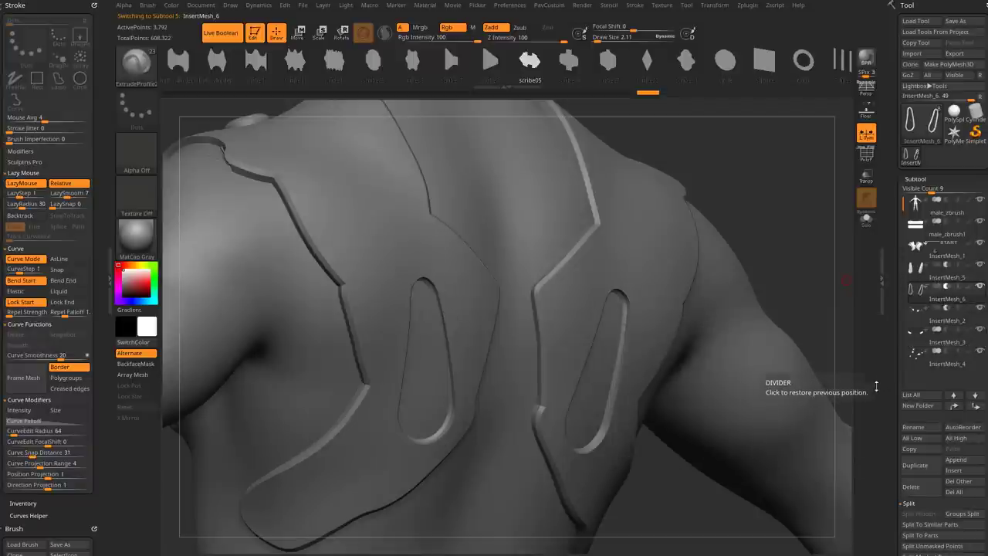
click(980, 286)
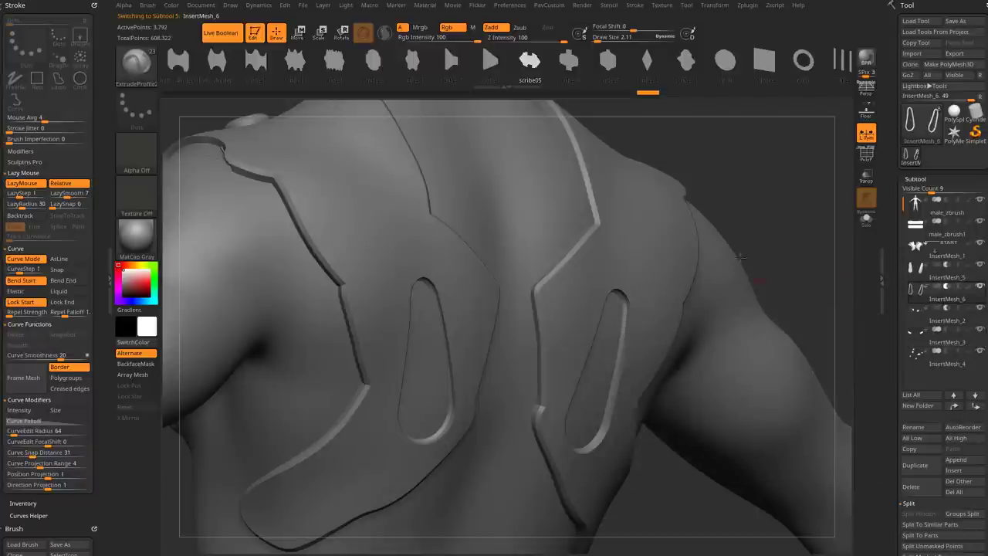
Move the InsertMesh_6 profile frames by about -0.003 along their Z axis in the back recesses.
alt+drag(741, 258, 774, 256)
click(866, 163)
mouse_move(831, 193)
mouse_down()
mouse_move(869, 181)
mouse_move(865, 144)
mouse_move(832, 138)
mouse_move(826, 148)
mouse_up()
click(866, 160)
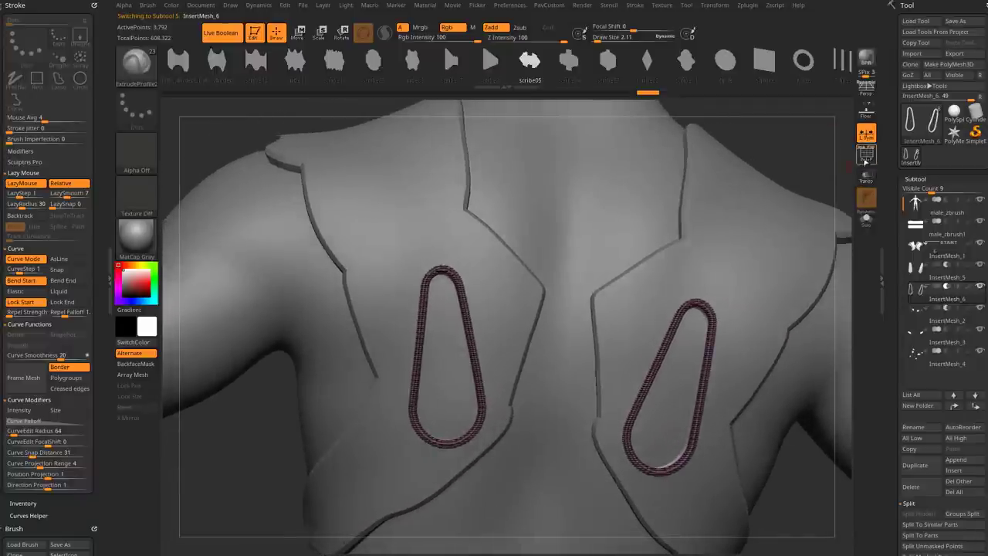
key(w)
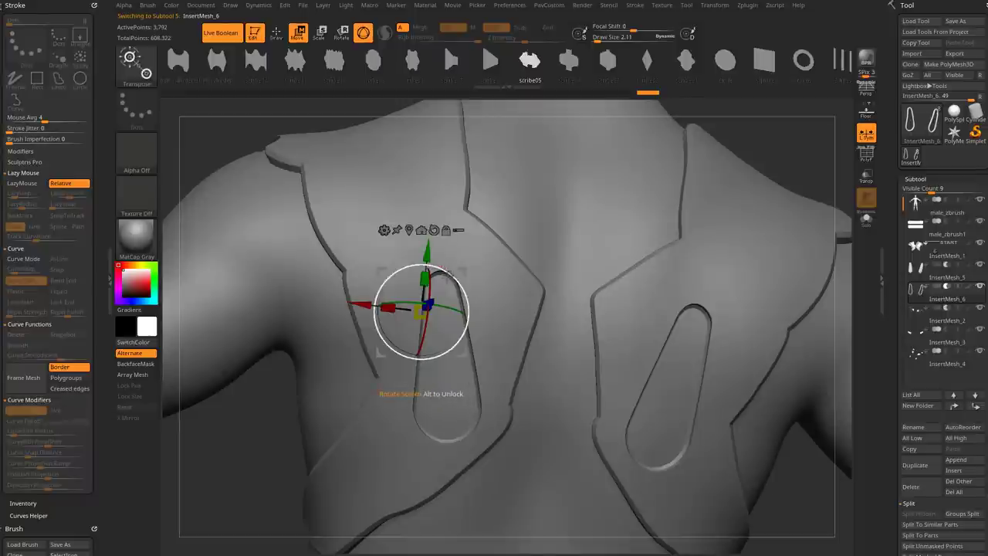
right_drag(353, 394, 410, 412)
drag(465, 294, 463, 295)
drag(664, 182, 718, 189)
ctrl+right_drag(718, 188, 727, 212)
key(ctrl+z)
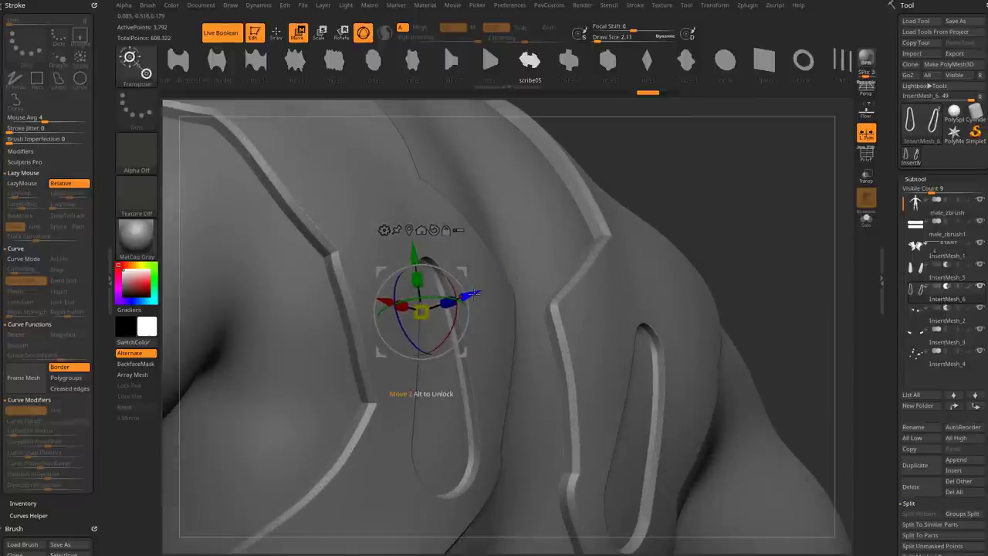
drag(475, 295, 473, 297)
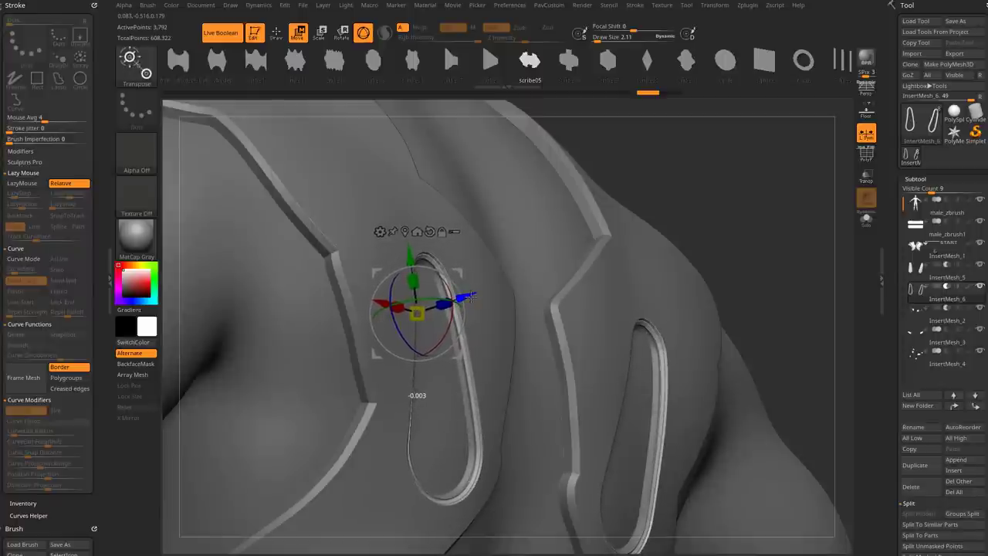
Fine-tune the depth of the profile frames along Z, finishing with a shift of about 0.0008.
click(867, 157)
right_drag(809, 211, 802, 231)
right_drag(447, 259, 515, 250)
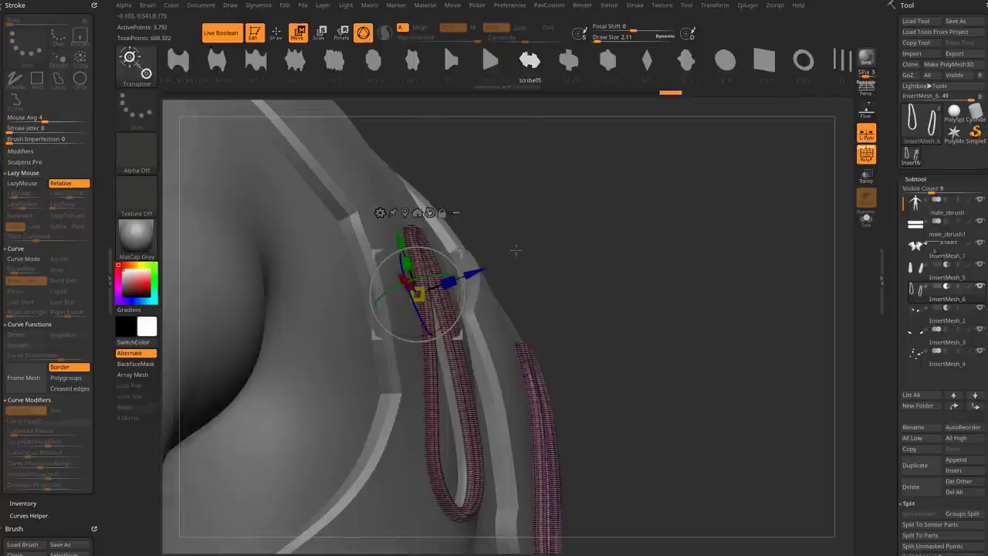
drag(480, 269, 479, 271)
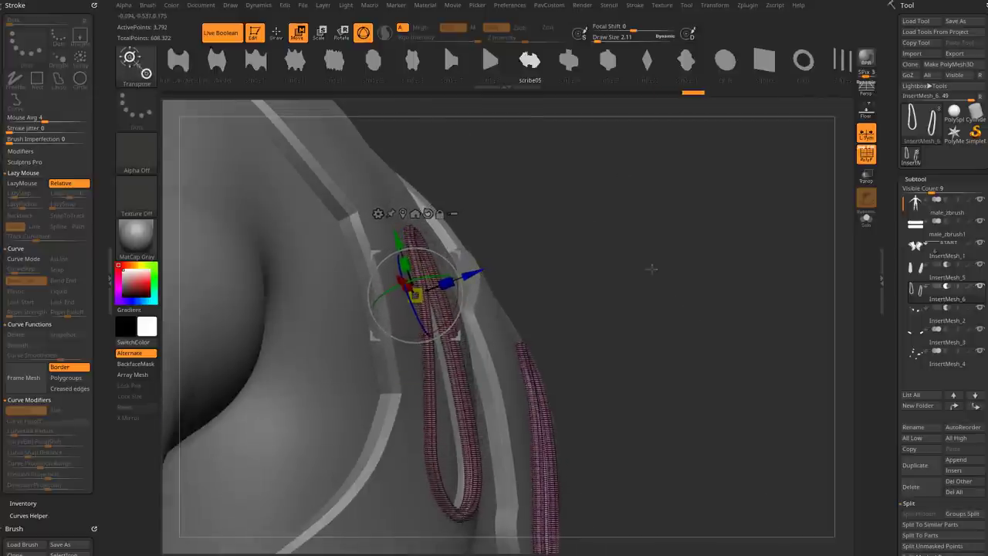
drag(651, 268, 709, 249)
click(872, 162)
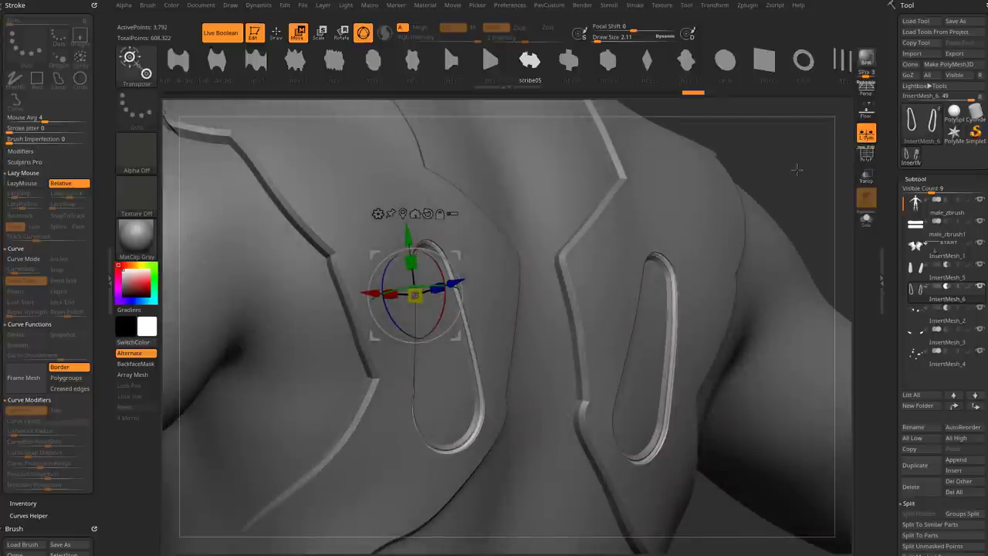
drag(798, 174, 741, 199)
drag(463, 272, 470, 270)
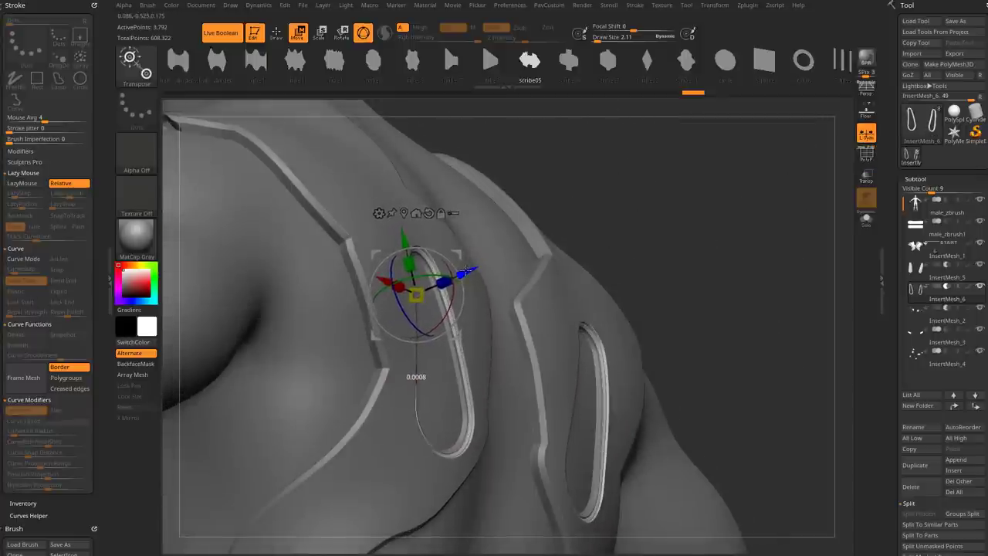
Try to reshape the profile frames on the back with the Move brush.
mouse_move(661, 213)
alt+mouse_down()
mouse_move(669, 185)
mouse_move(760, 218)
alt+mouse_up()
key(q)
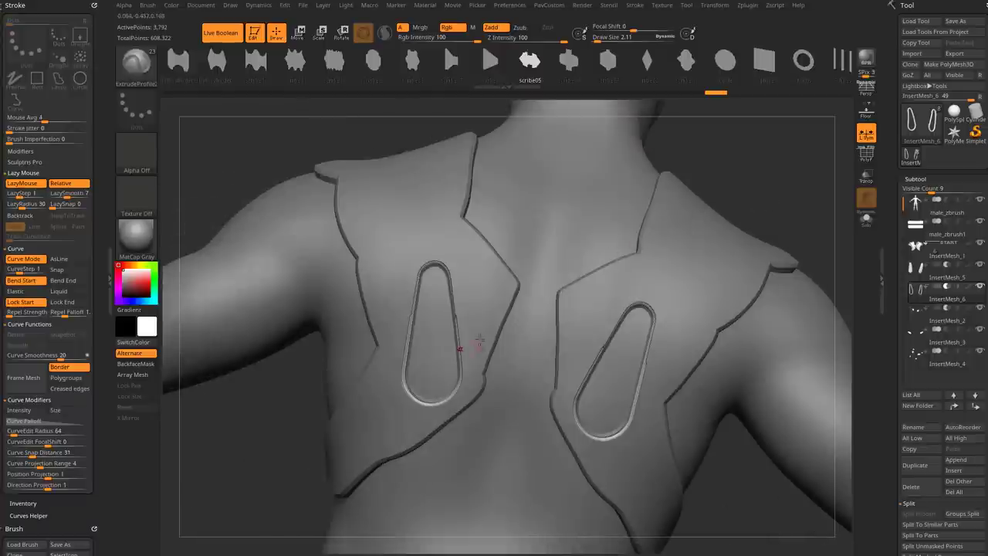
drag(266, 436, 273, 457)
key(s)
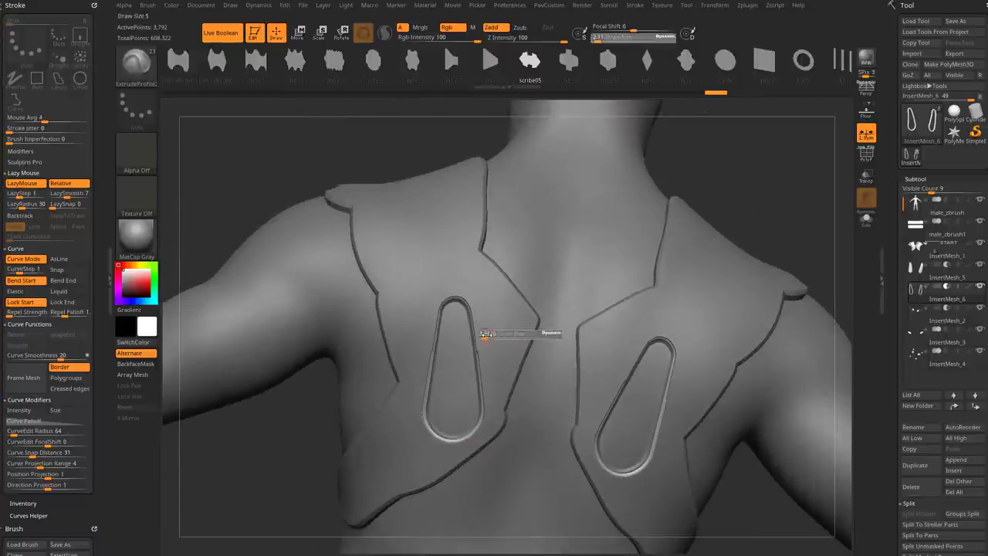
click(501, 334)
key(b)
key(m)
key(v)
click(493, 334)
mouse_move(485, 301)
mouse_down()
mouse_move(499, 293)
mouse_move(487, 322)
mouse_move(500, 300)
mouse_move(496, 310)
mouse_move(552, 309)
mouse_up()
key(ctrl+z)
key(bracketleft)
key(ctrl+z)
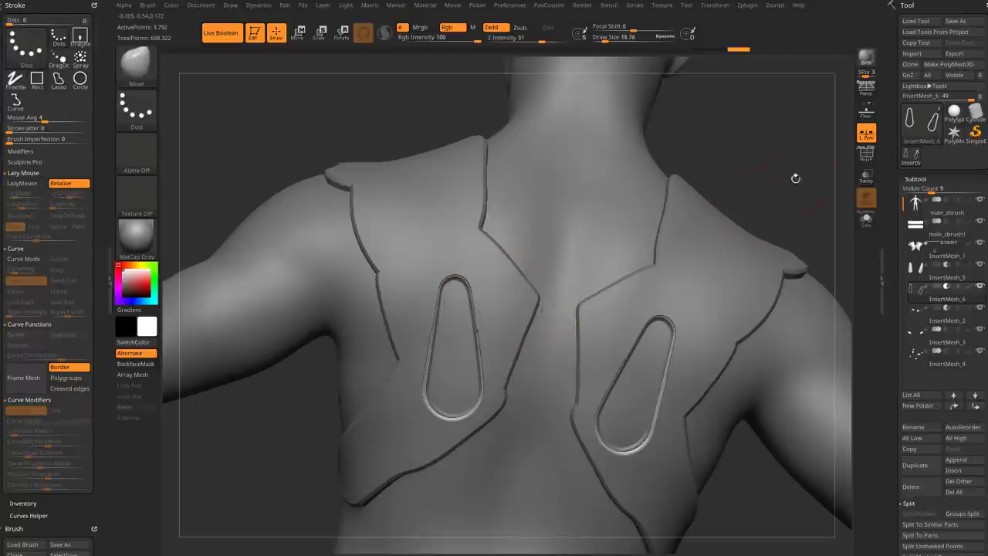
Thicken the InsertMesh_6 profile frames on the back with a slight positive Inflate deformation.
alt+drag(796, 179, 713, 222)
drag(892, 288, 892, 65)
drag(891, 351, 892, 228)
shift+click(921, 226)
drag(897, 278, 898, 234)
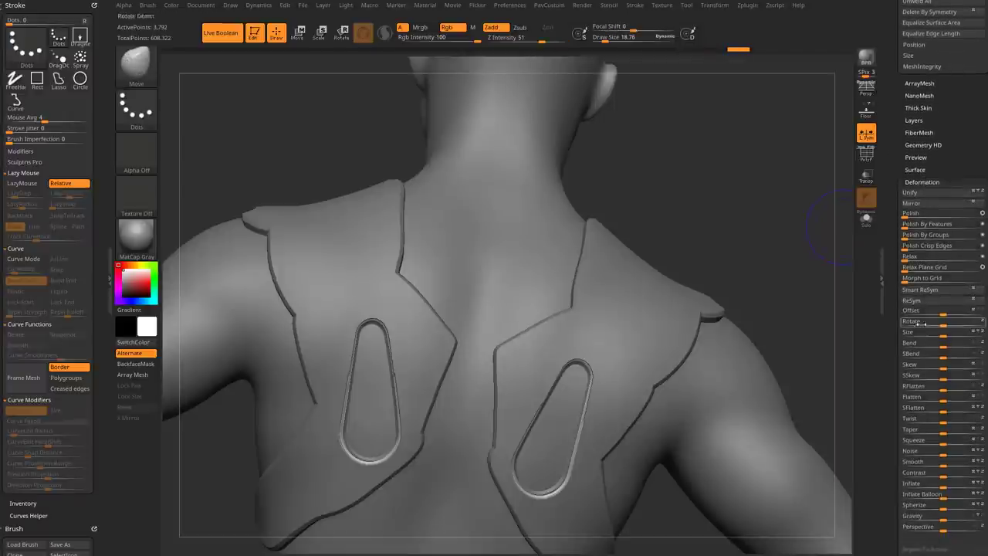
drag(943, 486, 948, 486)
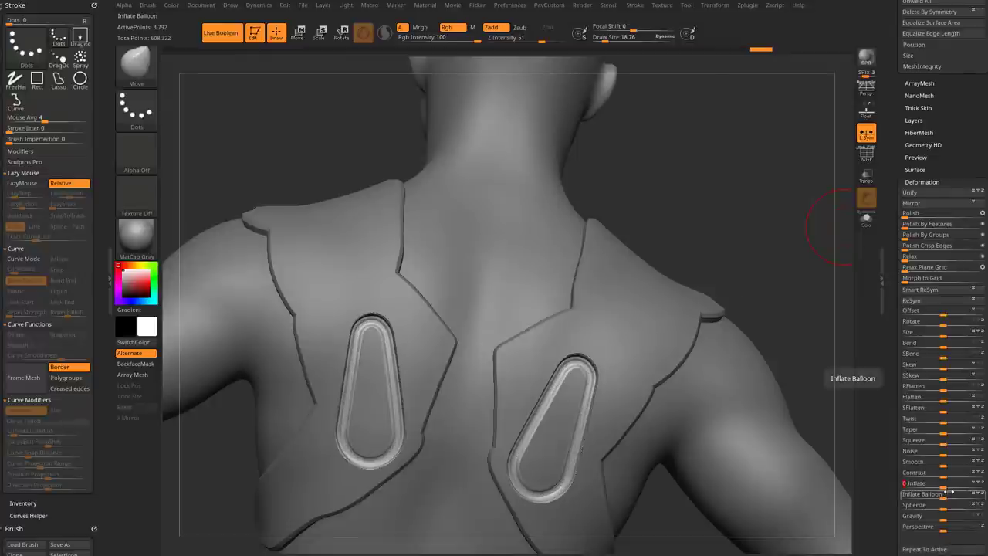
Examine the torso panels and their details on the figure from the front and three-quarter views.
drag(816, 261, 754, 268)
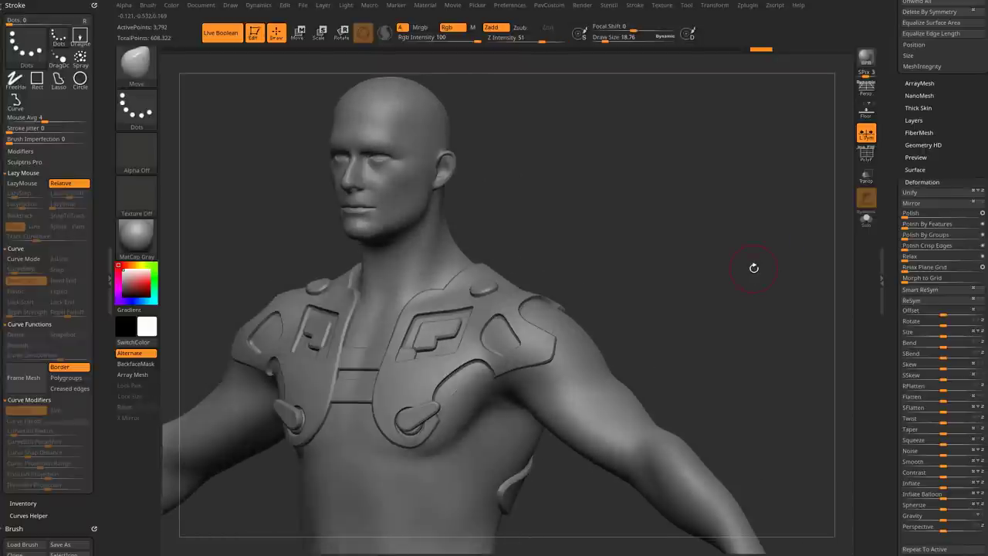
key(ctrl)
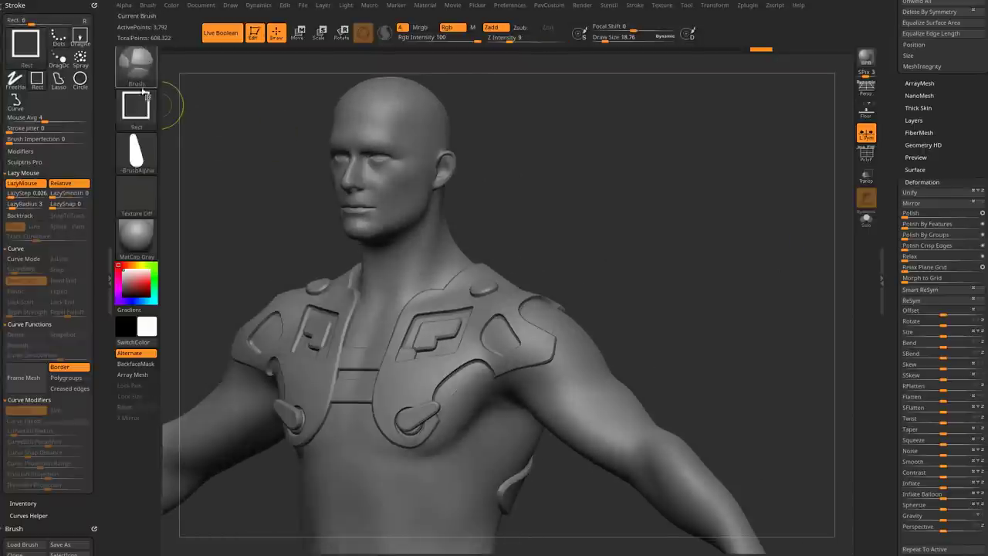
mouse_move(682, 312)
mouse_down()
mouse_move(674, 301)
mouse_move(688, 260)
mouse_move(818, 276)
mouse_up()
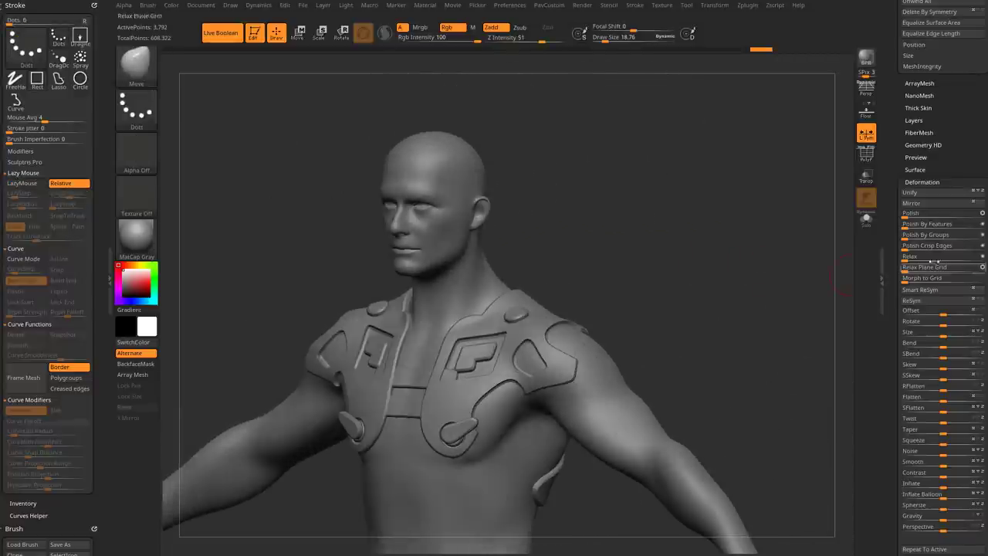
drag(750, 293, 810, 285)
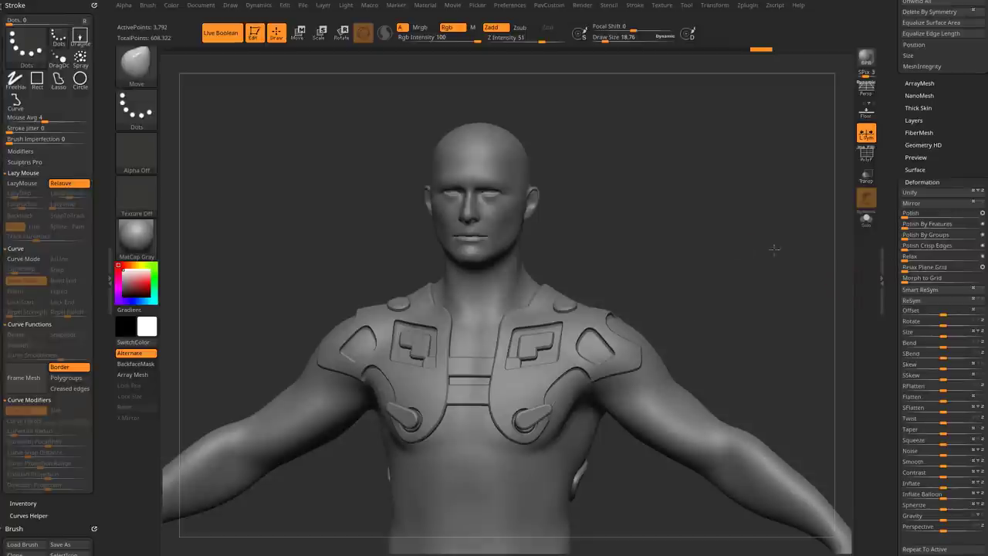
drag(774, 250, 721, 259)
Delete the chest bars and all InsertMesh subtools so only the male_zbrush body remains.
drag(897, 210, 884, 411)
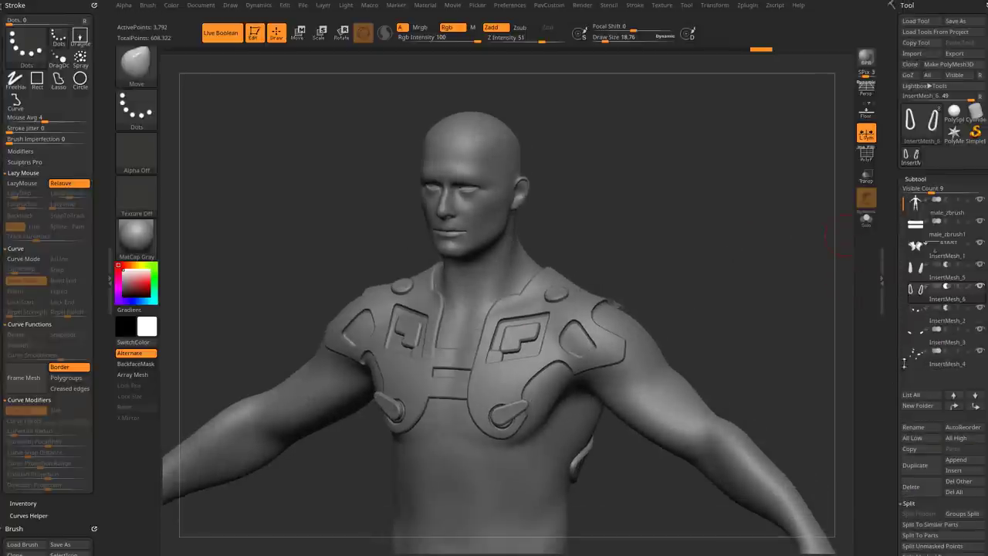
click(954, 234)
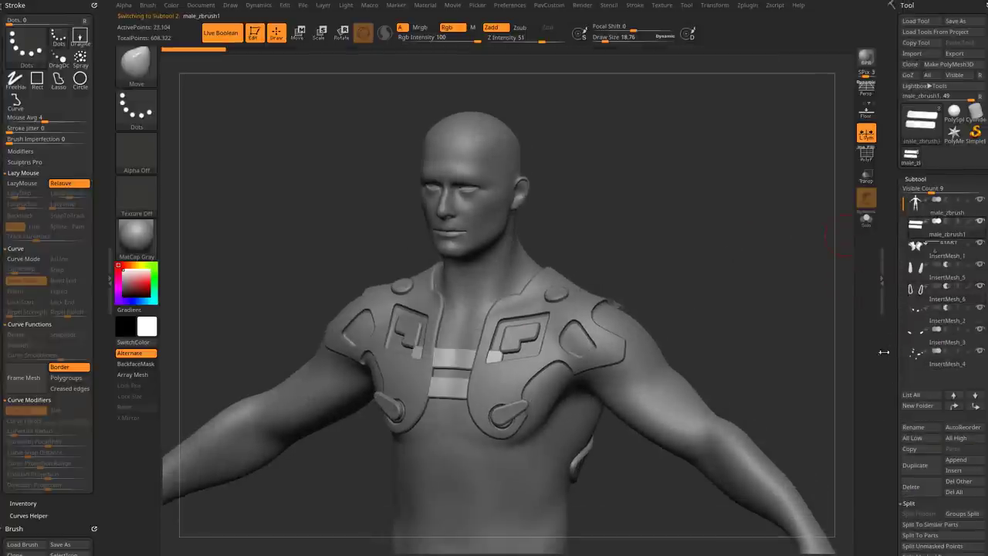
scroll(916, 395, down, 3)
click(920, 406)
click(923, 406)
click(925, 406)
click(926, 406)
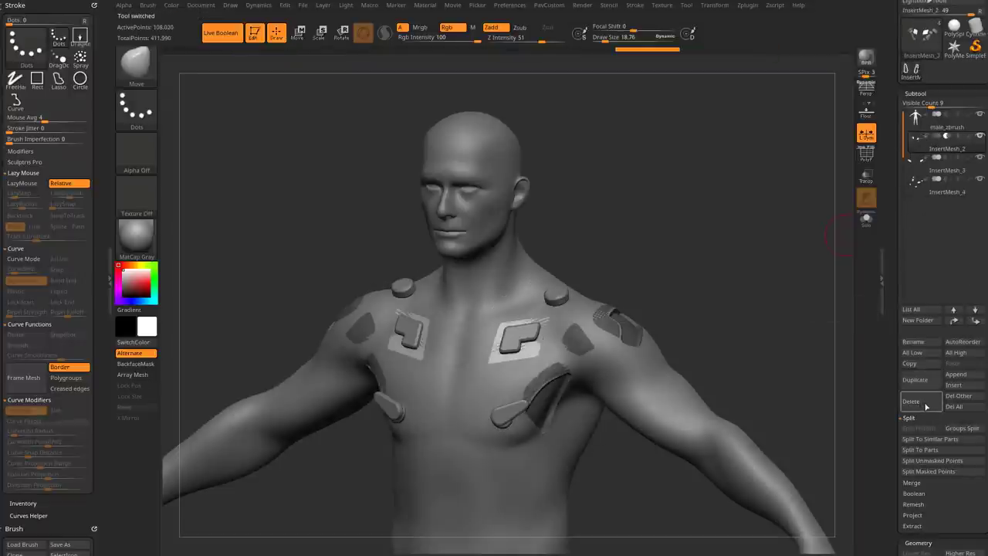
click(927, 406)
click(929, 407)
click(929, 407)
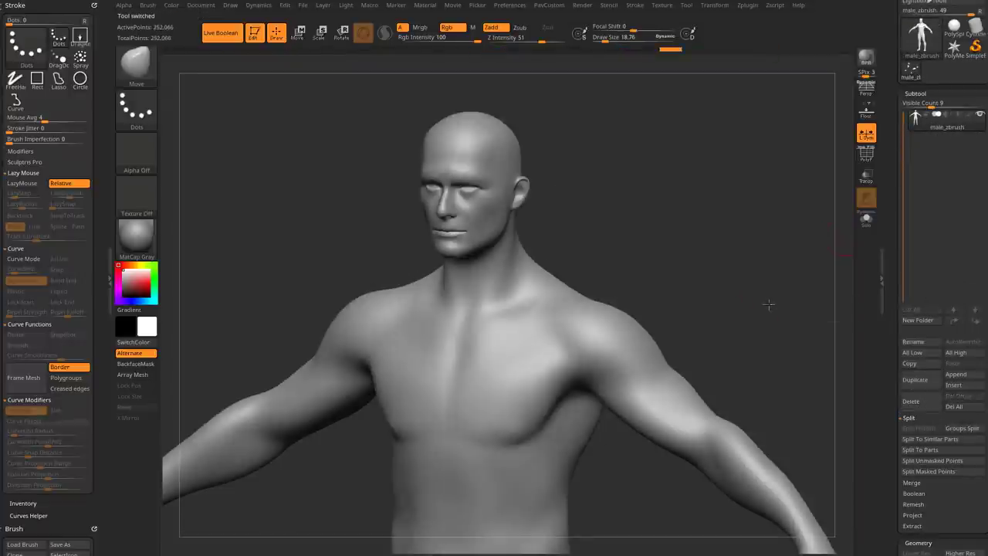
Draw a five-sided, rounded-corner panel over the chest with the MeshProject lasso, mirrored to both sides.
mouse_move(769, 304)
mouse_down()
mouse_move(791, 275)
mouse_move(777, 308)
mouse_up()
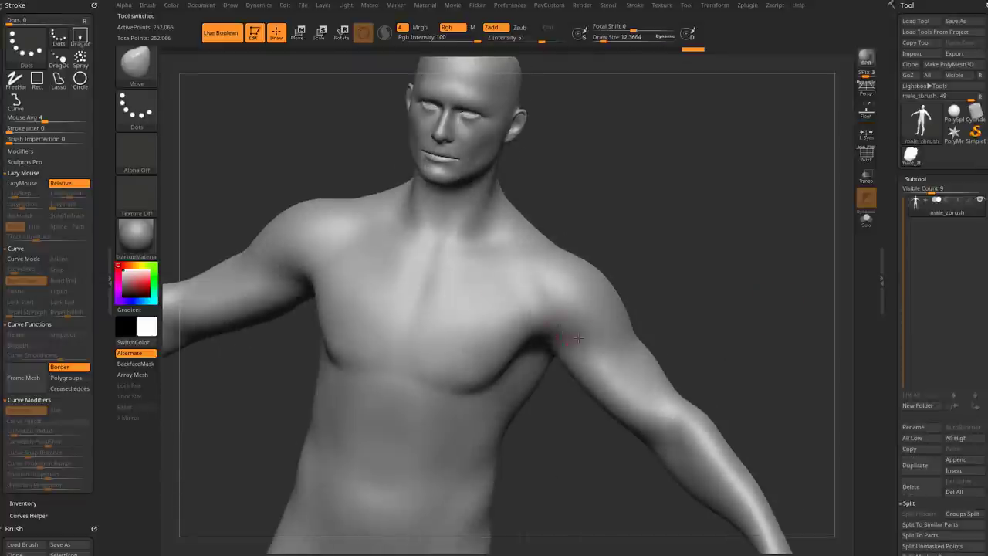
drag(721, 293, 708, 301)
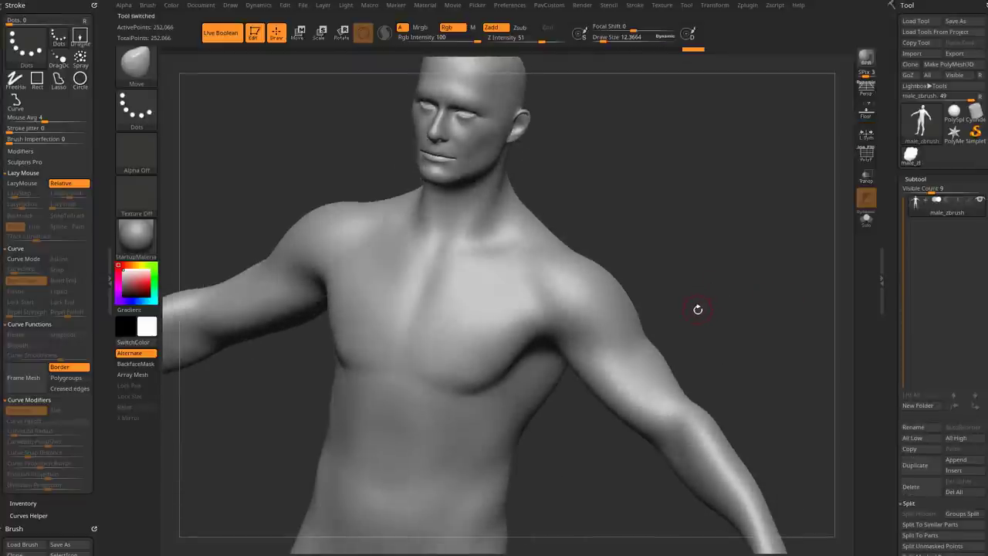
key(ctrl)
mouse_move(102, 374)
mouse_down()
mouse_move(103, 237)
mouse_move(100, 254)
mouse_up()
click(34, 356)
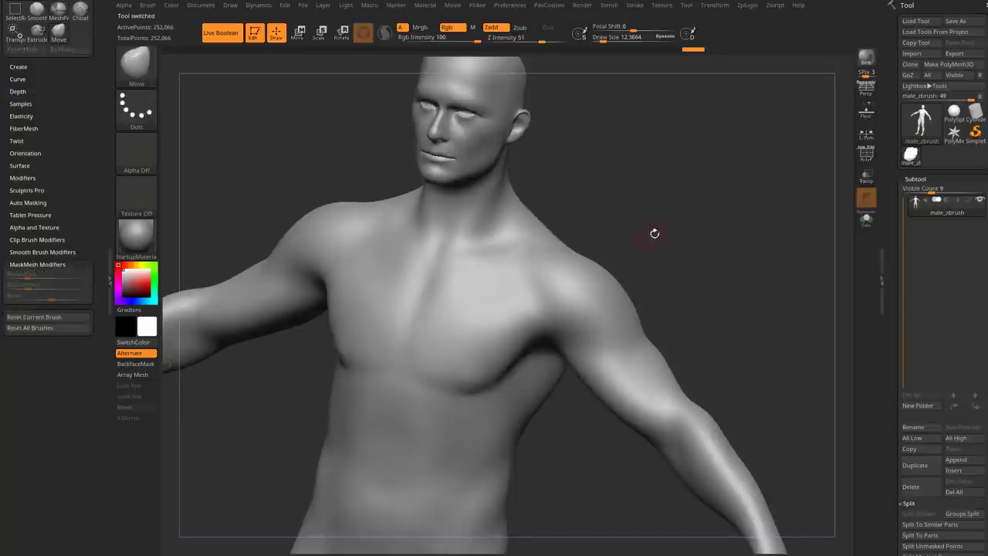
mouse_move(655, 234)
mouse_down()
mouse_move(690, 258)
mouse_move(681, 263)
mouse_up()
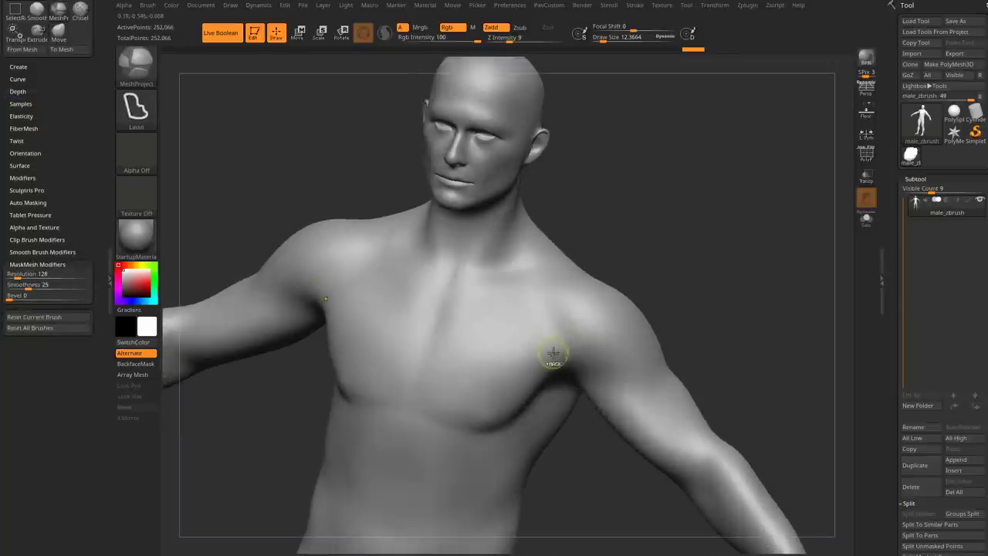
mouse_move(555, 353)
ctrl+shift+mouse_down()
mouse_move(538, 315)
mouse_move(476, 282)
mouse_move(428, 397)
mouse_move(490, 425)
ctrl+shift+mouse_up()
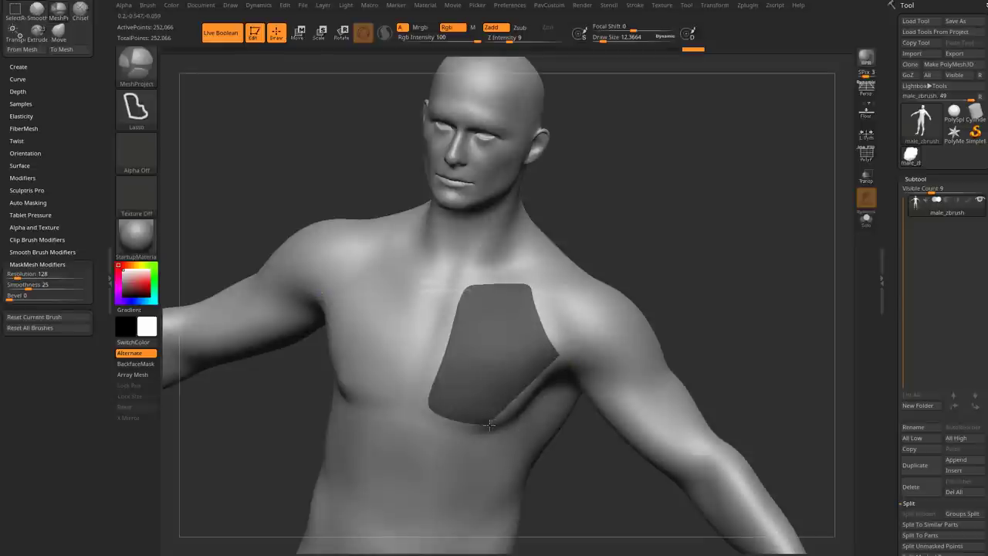
drag(754, 289, 764, 280)
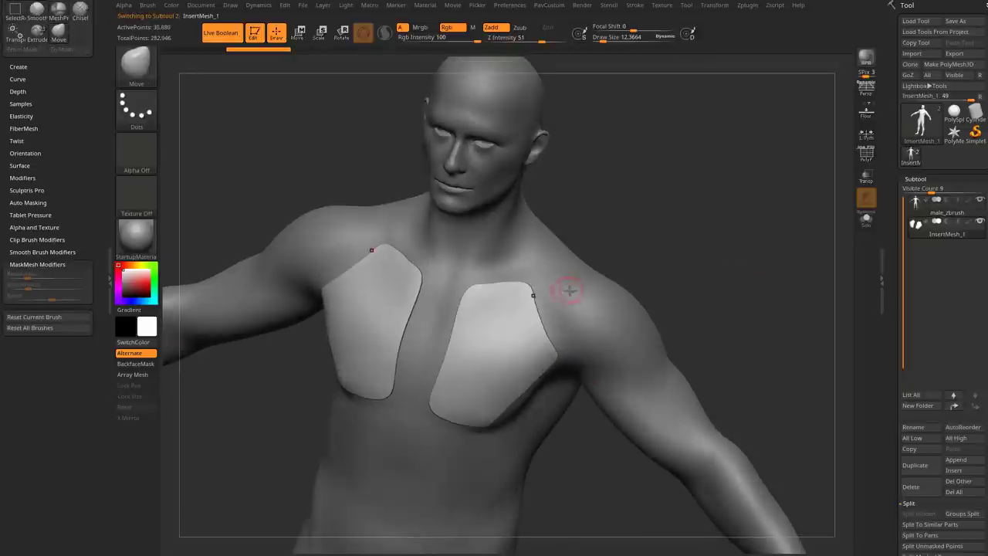
Add smaller mirrored panels overlapping the chest panels at the front of the shoulders and along the lower outer edges.
mouse_move(566, 286)
ctrl+mouse_down()
mouse_move(523, 332)
mouse_move(570, 325)
ctrl+mouse_up()
drag(701, 298, 699, 252)
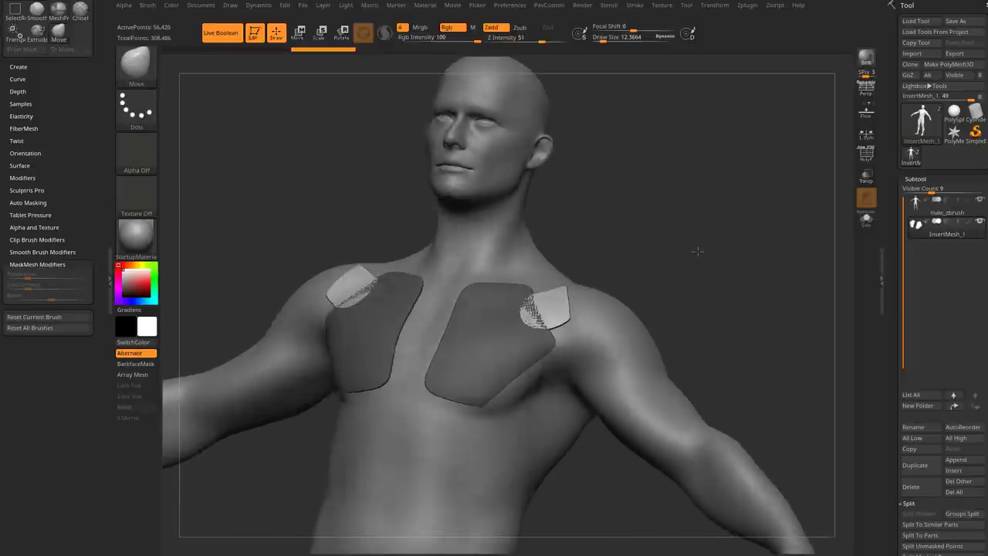
mouse_move(524, 343)
ctrl+mouse_down()
mouse_move(513, 389)
mouse_move(487, 370)
ctrl+mouse_up()
Hide the body and turn on PolyFrame to inspect how the InsertMesh_1 panels overlap.
mouse_move(719, 299)
mouse_down()
mouse_move(696, 309)
mouse_move(734, 286)
mouse_move(756, 308)
mouse_move(820, 329)
mouse_move(780, 300)
mouse_move(861, 180)
mouse_up()
click(982, 202)
click(865, 157)
drag(787, 234, 741, 309)
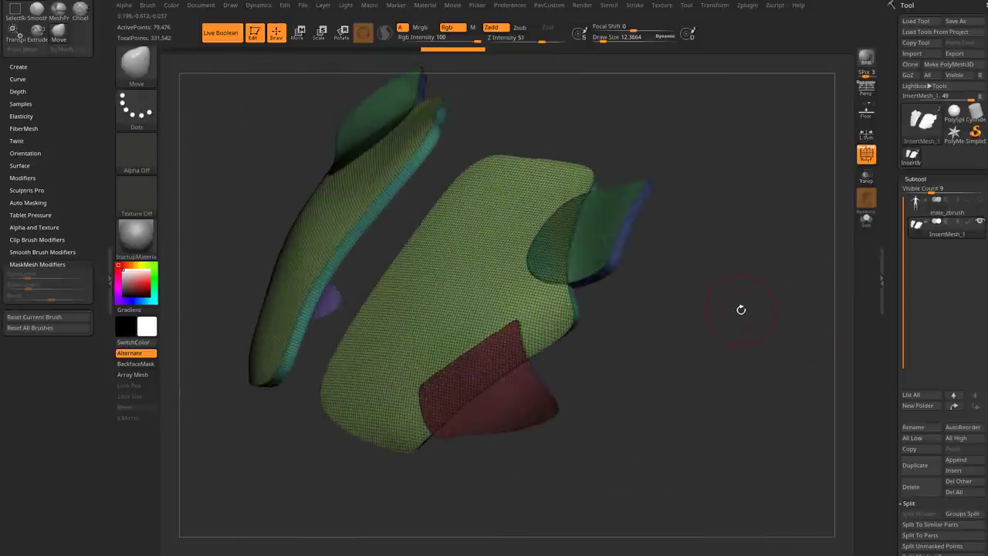
drag(732, 315, 647, 259)
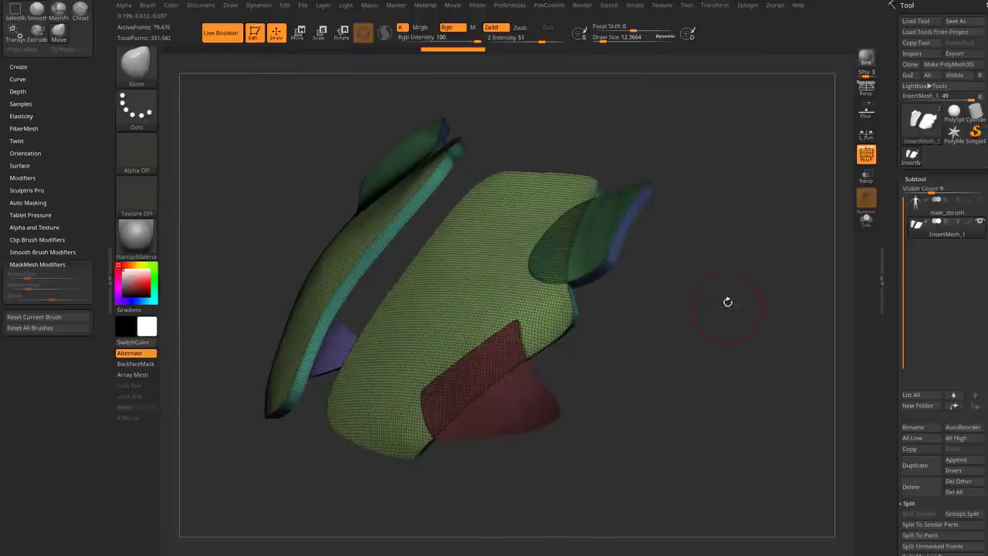
alt+drag(715, 285, 749, 277)
Hide the panels on the figure's right side and delete the hidden geometry, keeping only the left-side set.
key(w)
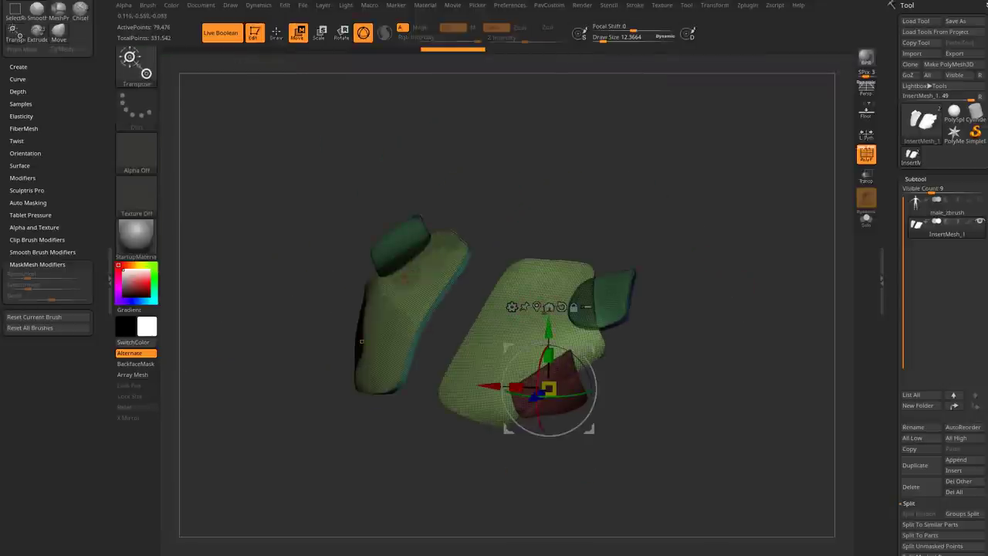
drag(608, 246, 716, 229)
ctrl+shift+drag(256, 238, 441, 502)
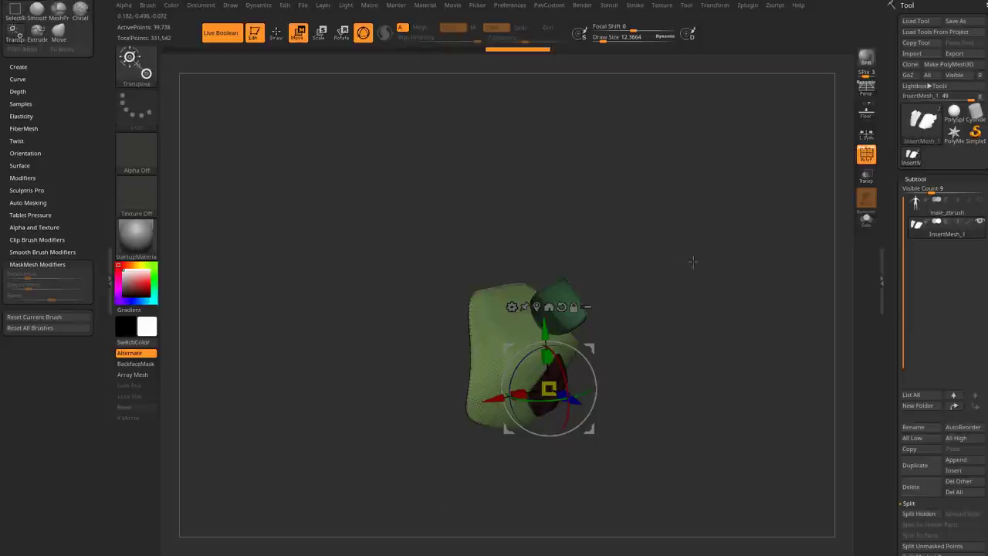
drag(900, 334, 907, 221)
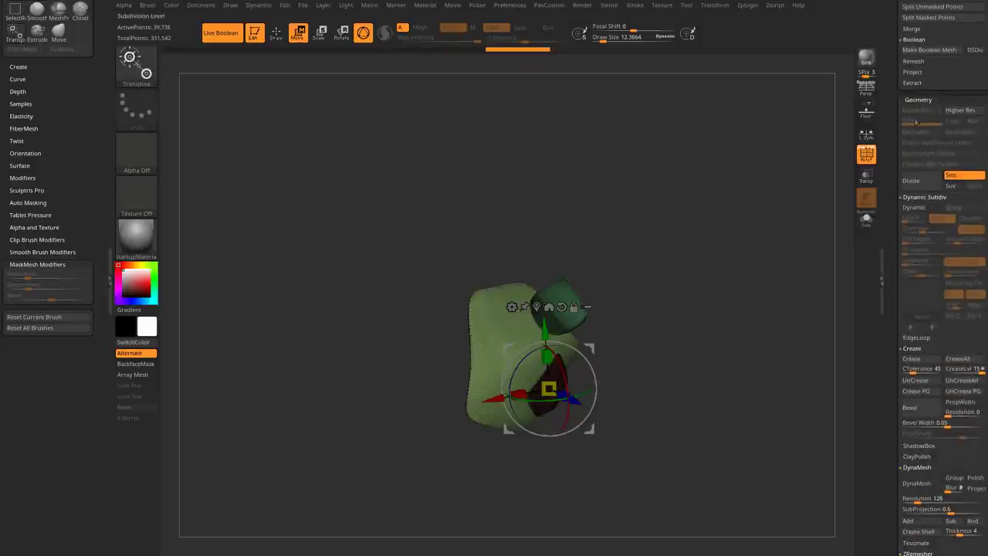
drag(892, 365, 893, 313)
drag(893, 439, 891, 382)
click(926, 406)
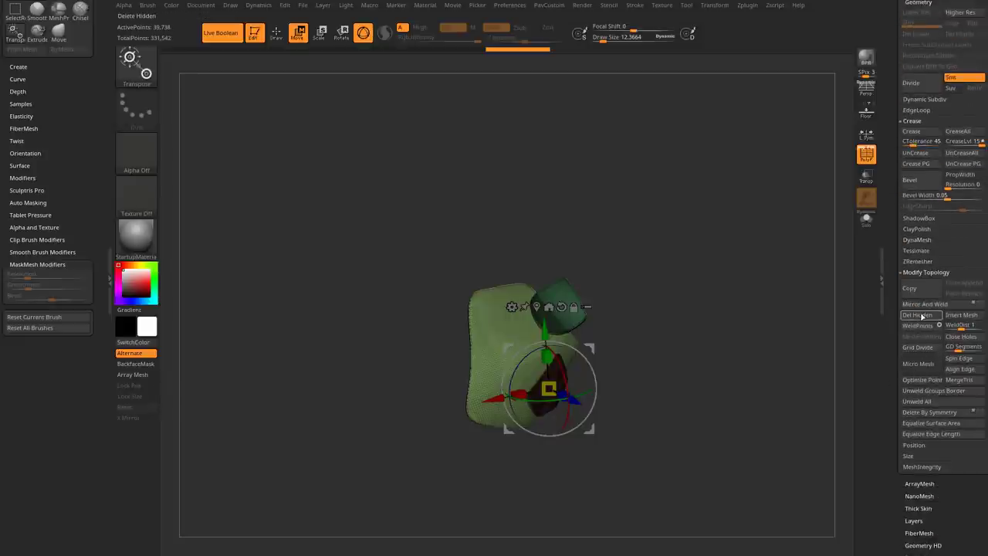
mouse_move(770, 375)
mouse_down()
mouse_move(756, 329)
mouse_move(830, 397)
mouse_up()
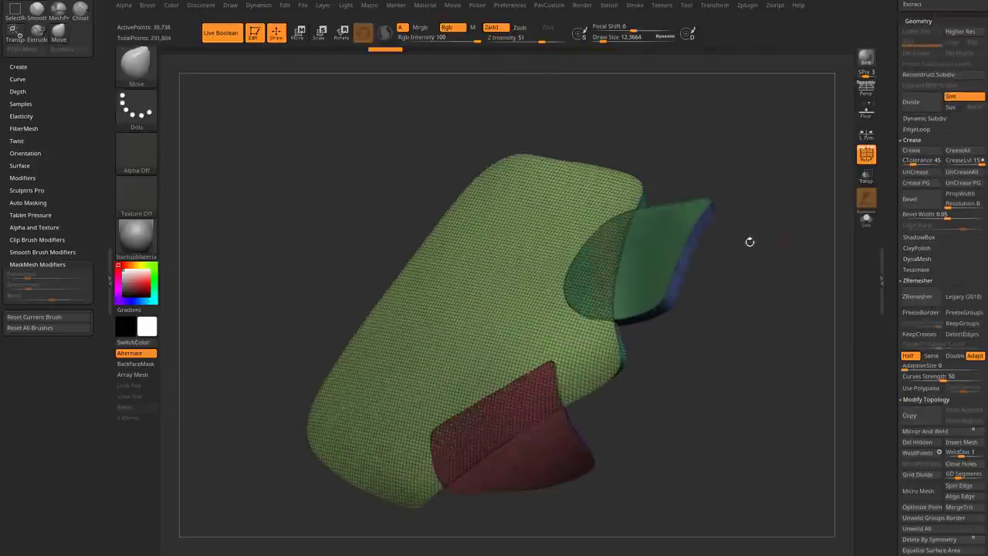
Fuse the overlapping chest panels into one mesh with DynaMesh at resolution 640.
scroll(895, 254, up, 2)
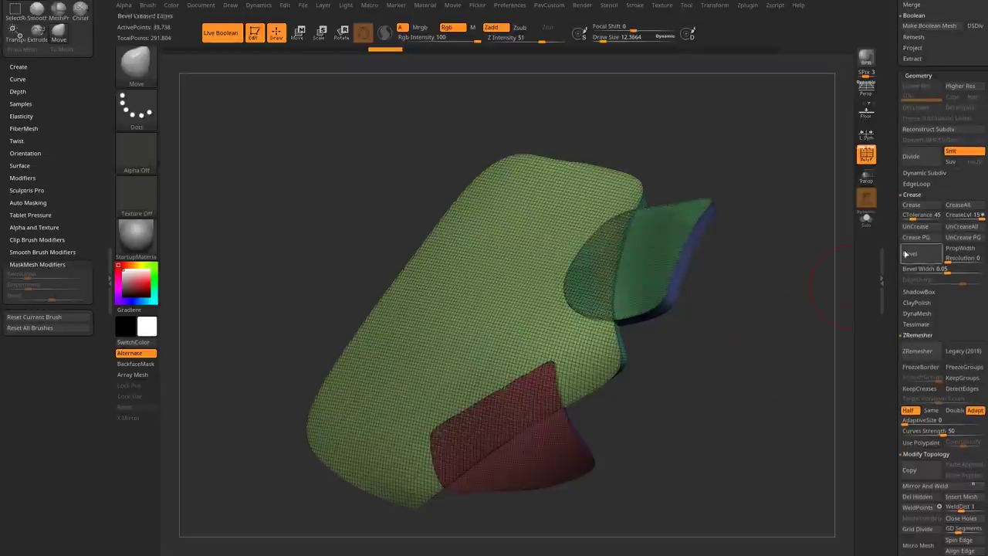
shift+click(923, 174)
shift+click(922, 175)
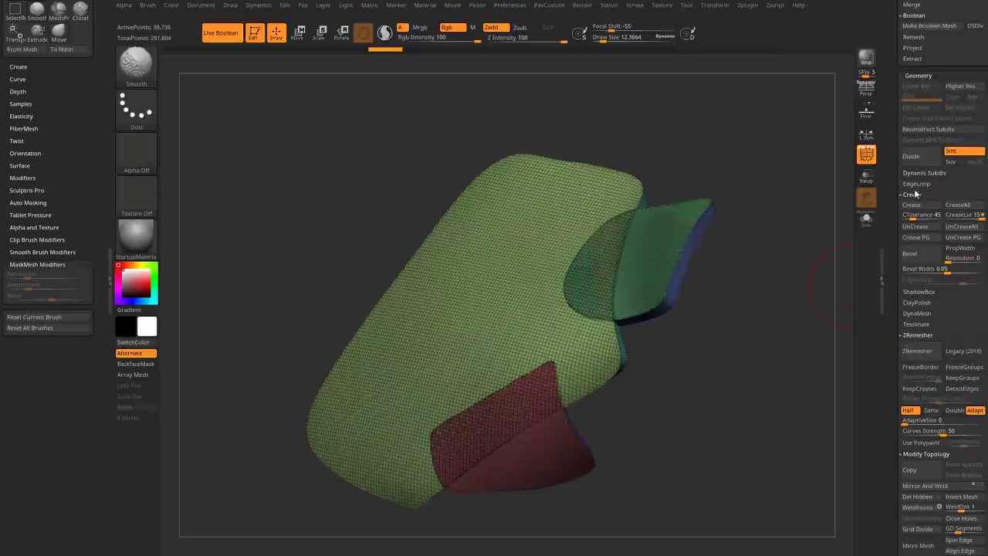
click(916, 195)
click(919, 228)
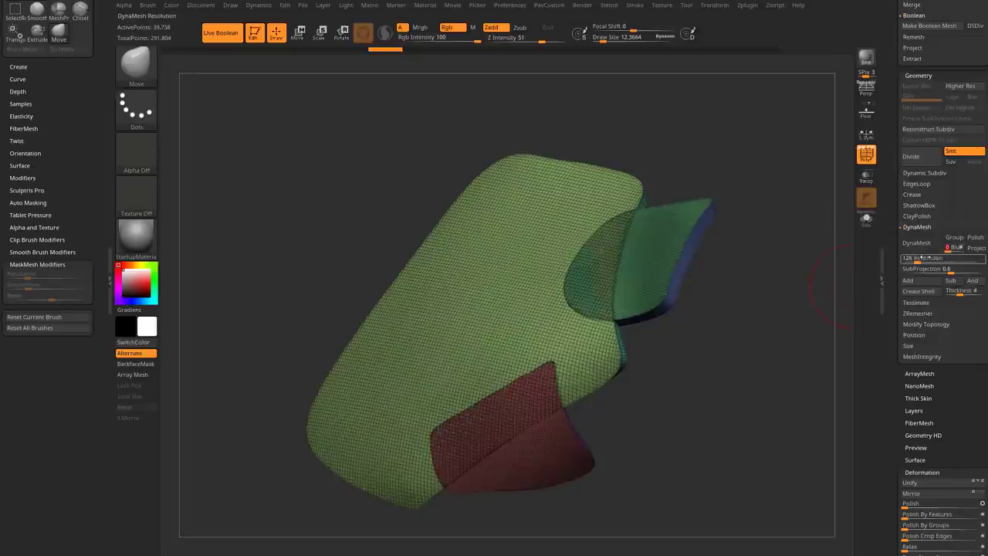
click(917, 242)
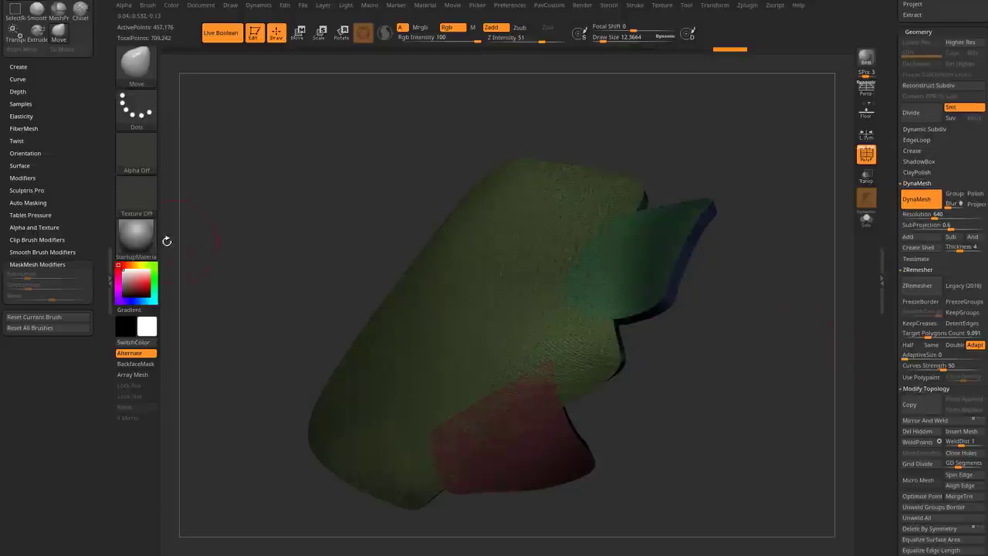
Switch the fused panel's material to SkinShade4.
click(143, 236)
click(154, 249)
click(719, 437)
Isolate the front surfaces of the fused panel and assign them one polygroup, restoring full visibility.
drag(708, 424, 693, 391)
ctrl+shift+click(536, 326)
ctrl+shift+drag(735, 314, 706, 294)
ctrl+shift+click(650, 275)
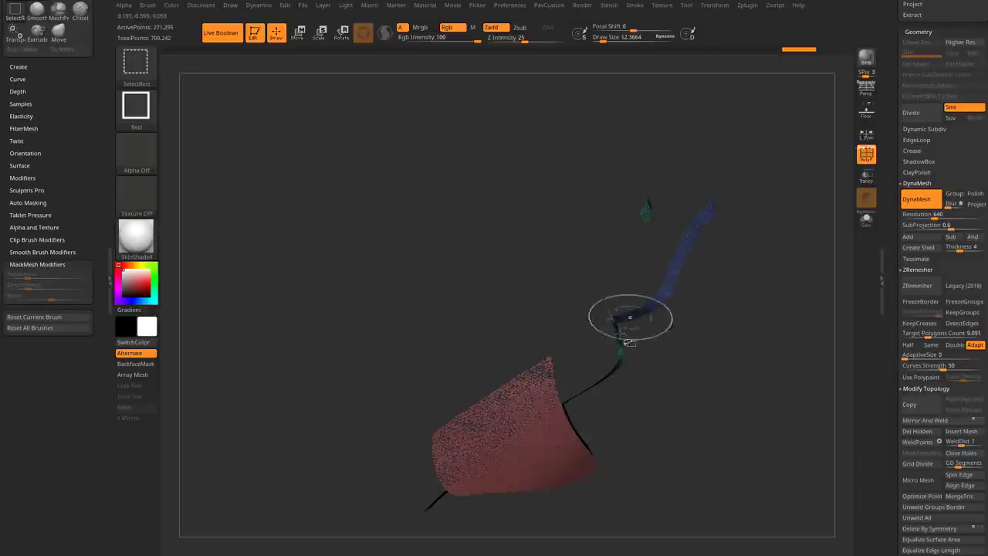
ctrl+shift+click(557, 421)
ctrl+shift+drag(764, 342, 805, 398)
key(ctrl+w)
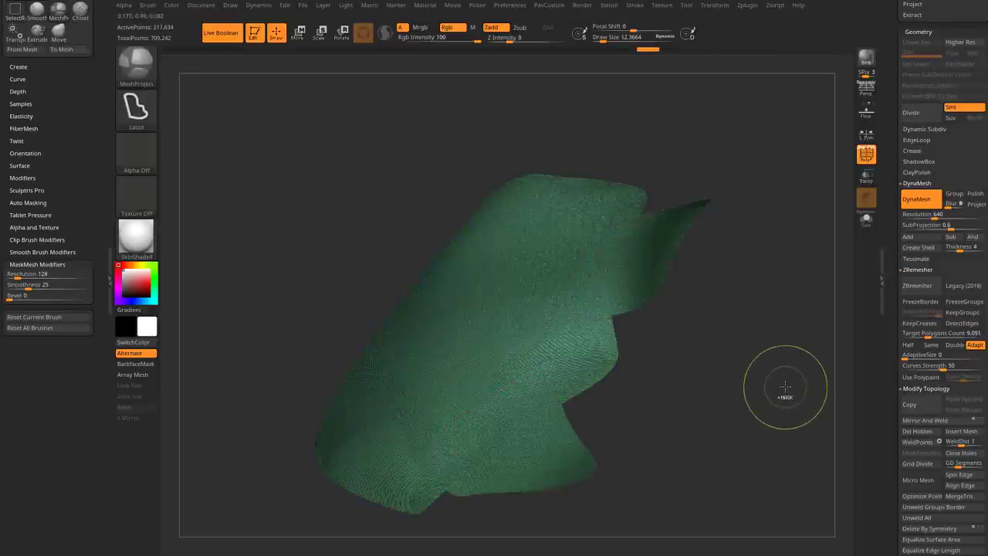
ctrl+shift+click(787, 384)
Isolate the inner surfaces on the back of the fused panel and combine them into a single polygroup.
drag(871, 375, 759, 160)
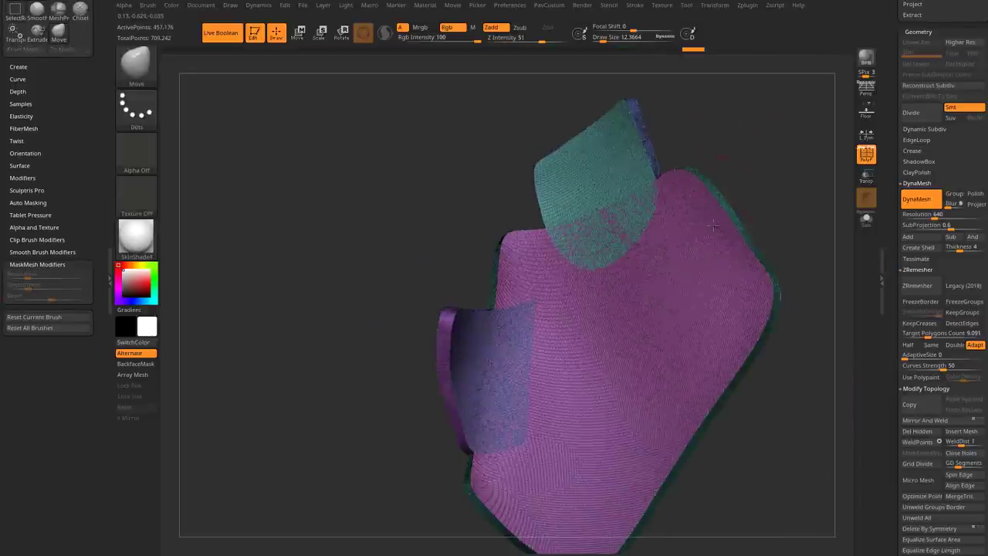
ctrl+shift+click(688, 304)
ctrl+shift+drag(764, 115, 795, 164)
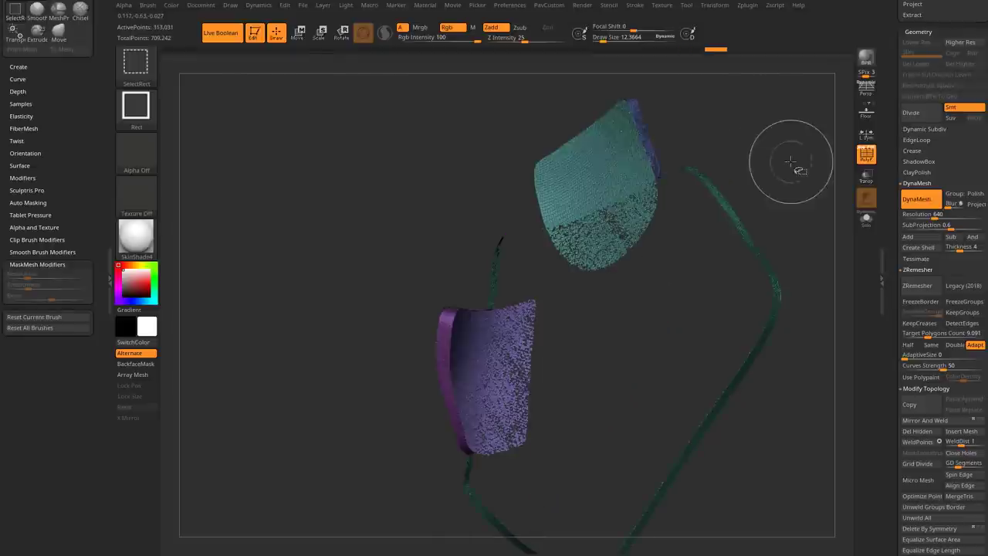
ctrl+shift+click(608, 160)
ctrl+shift+click(500, 365)
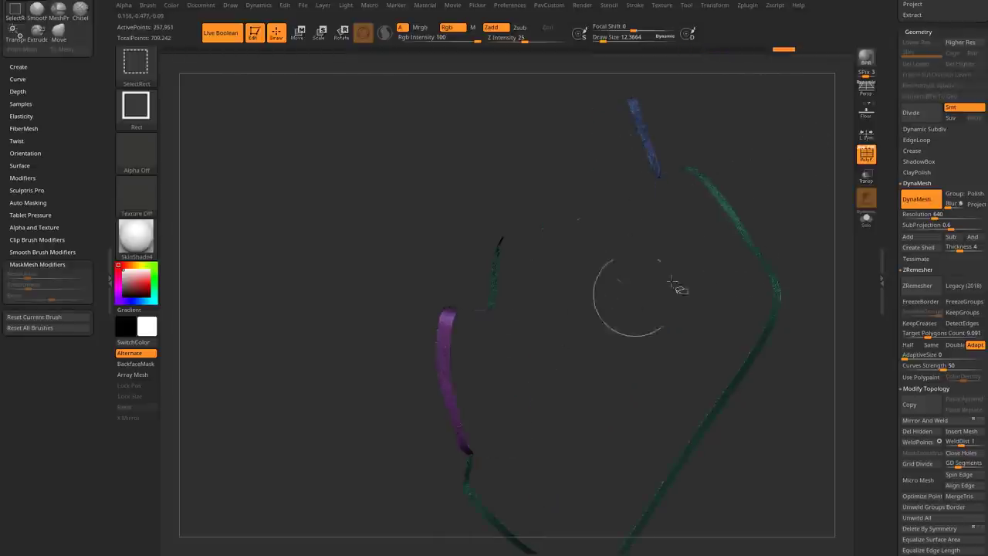
ctrl+shift+click(831, 185)
key(ctrl+w)
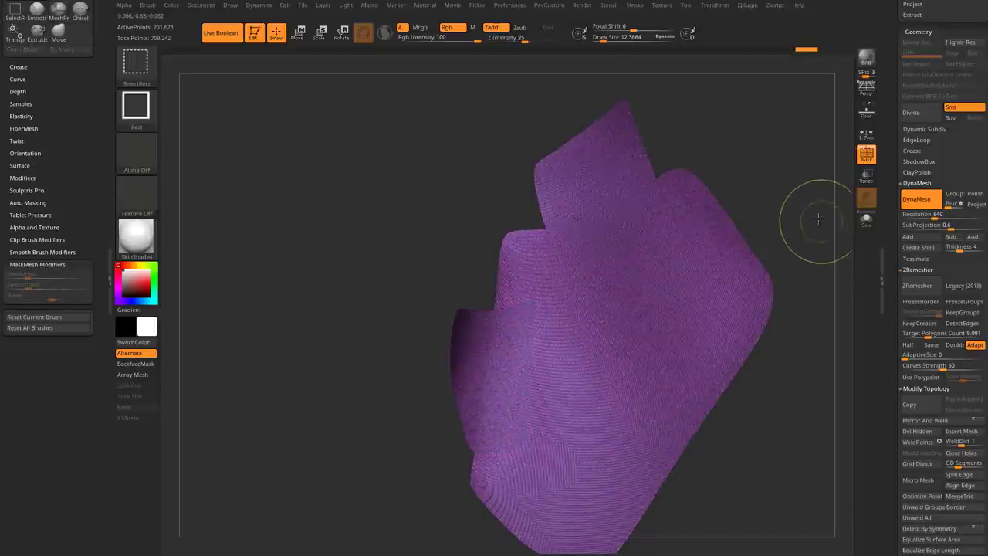
ctrl+shift+drag(819, 220, 778, 195)
ctrl+shift+click(798, 170)
Turn off the PolyFrame lines and rebuild the panel with DynaMesh at resolution 424.
drag(750, 137, 811, 303)
drag(745, 216, 807, 309)
click(862, 149)
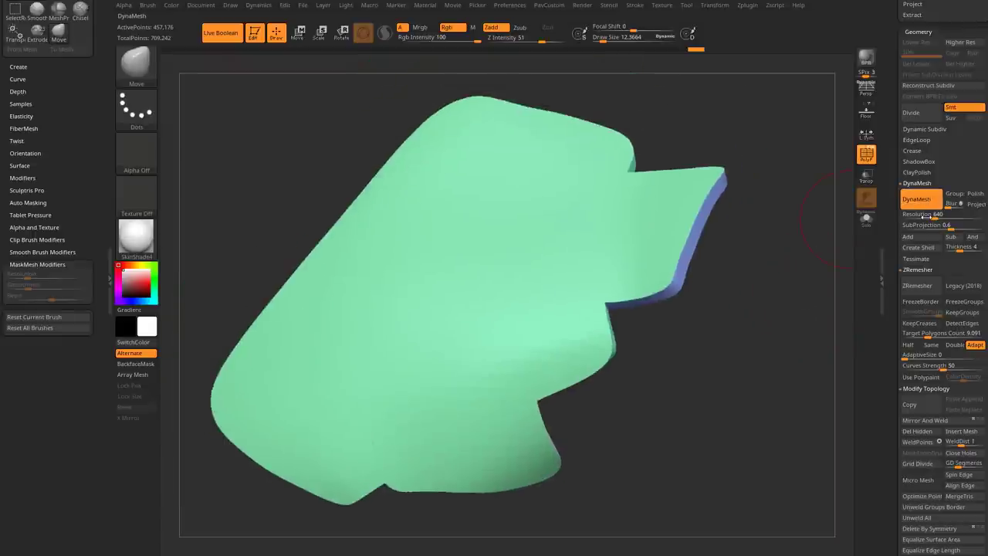
drag(934, 218, 928, 218)
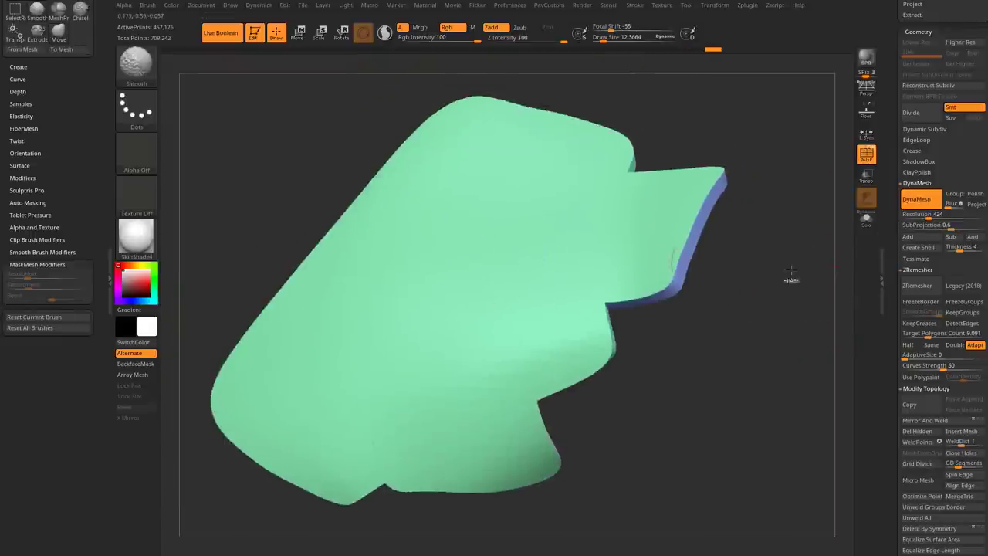
ctrl+drag(791, 272, 827, 376)
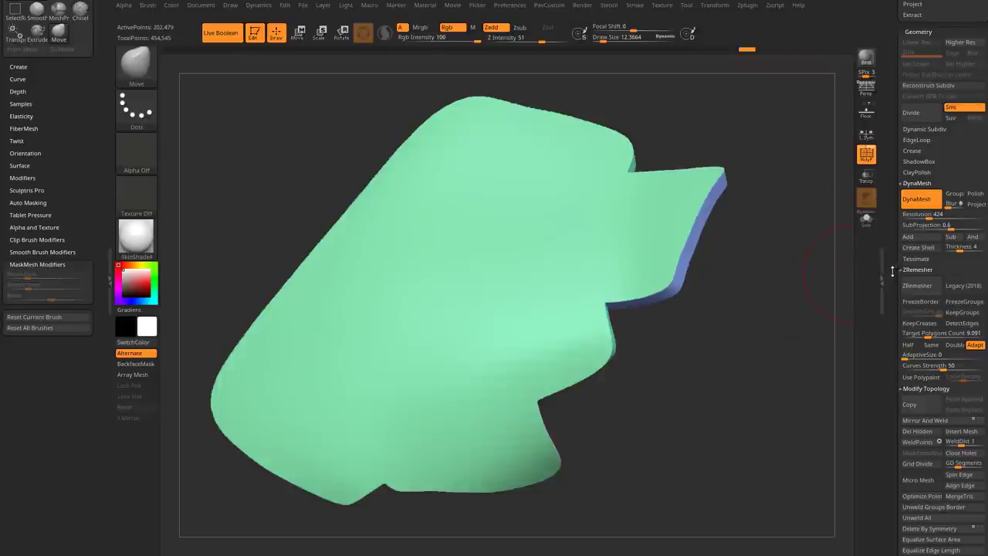
ZRemesh the panel with KeepGroups on and a target polygon count of 9.49504, and display its wireframe.
drag(892, 271, 896, 197)
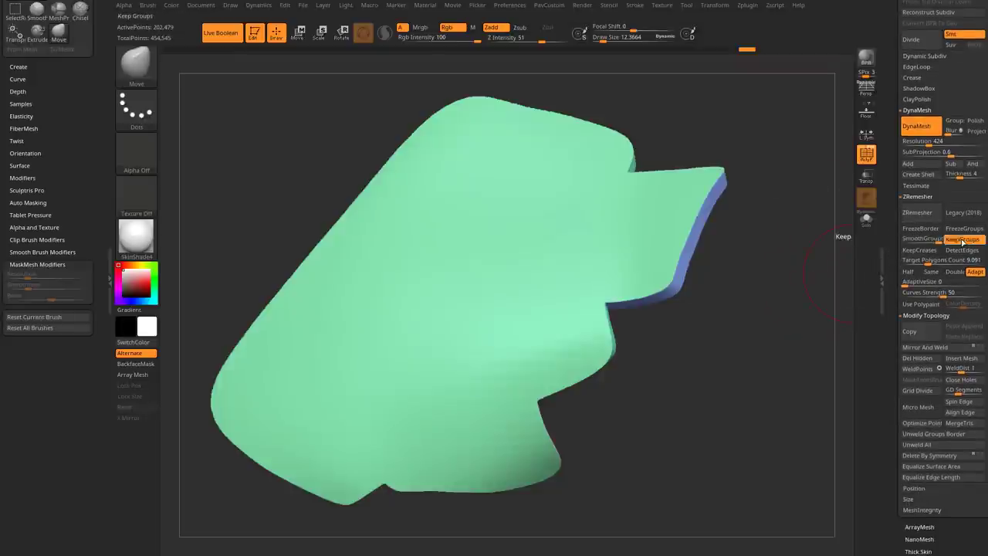
click(920, 260)
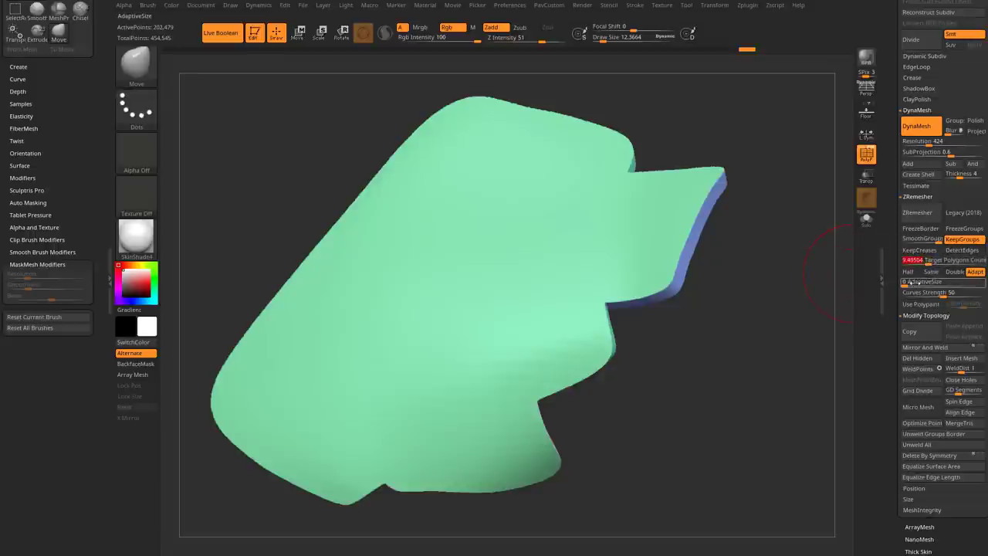
click(920, 215)
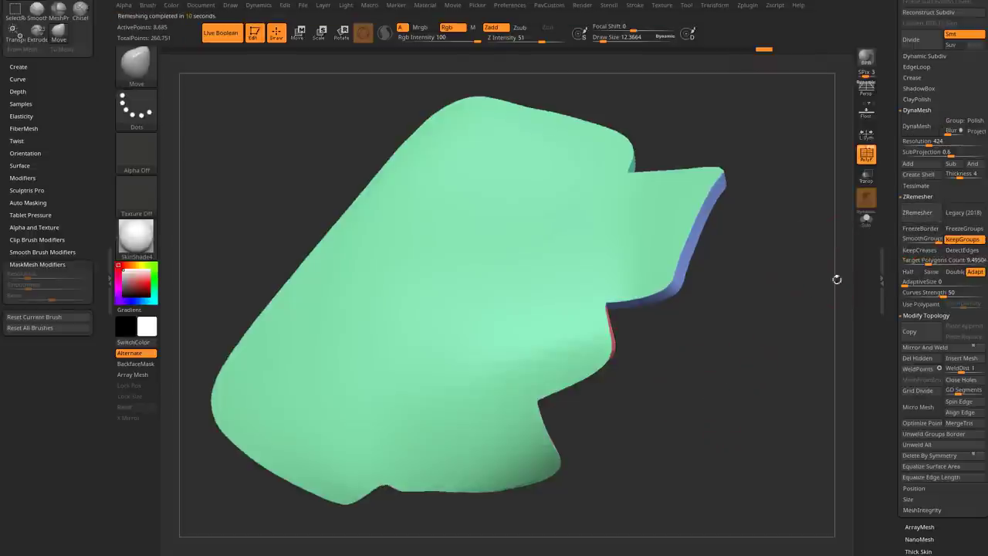
click(866, 152)
drag(758, 346, 757, 453)
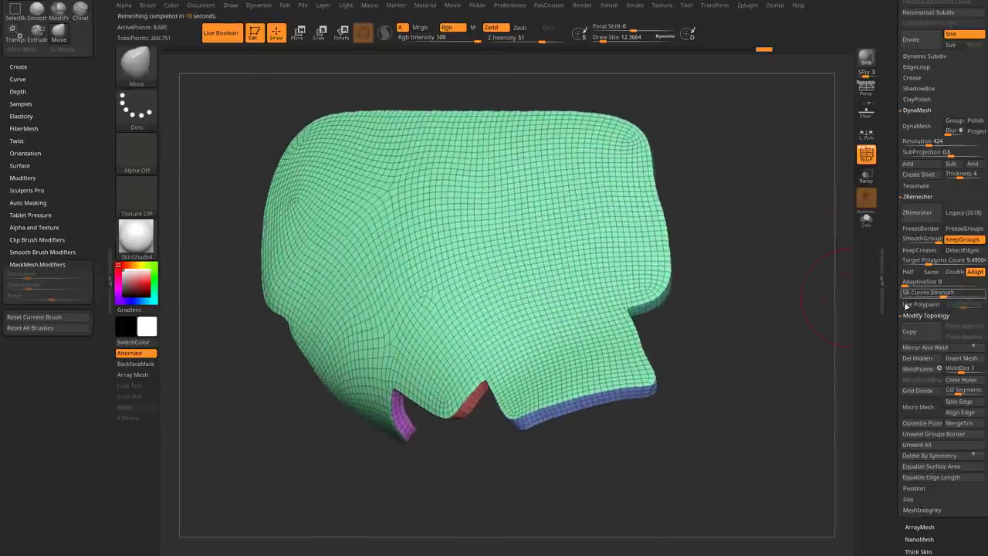
Smooth the remeshed panel with the Polish By Features deformation and check its edges.
drag(886, 265, 889, 72)
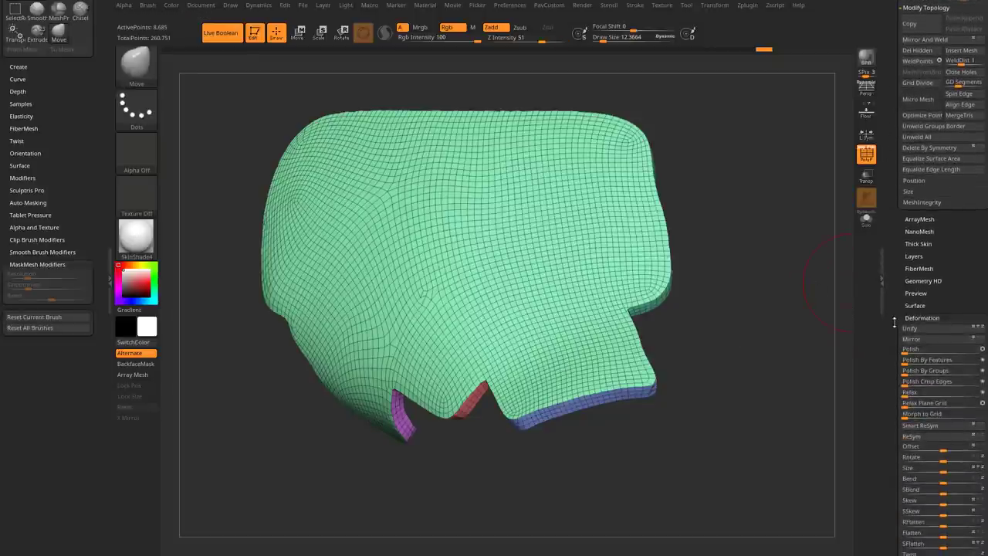
drag(893, 324, 893, 219)
click(913, 255)
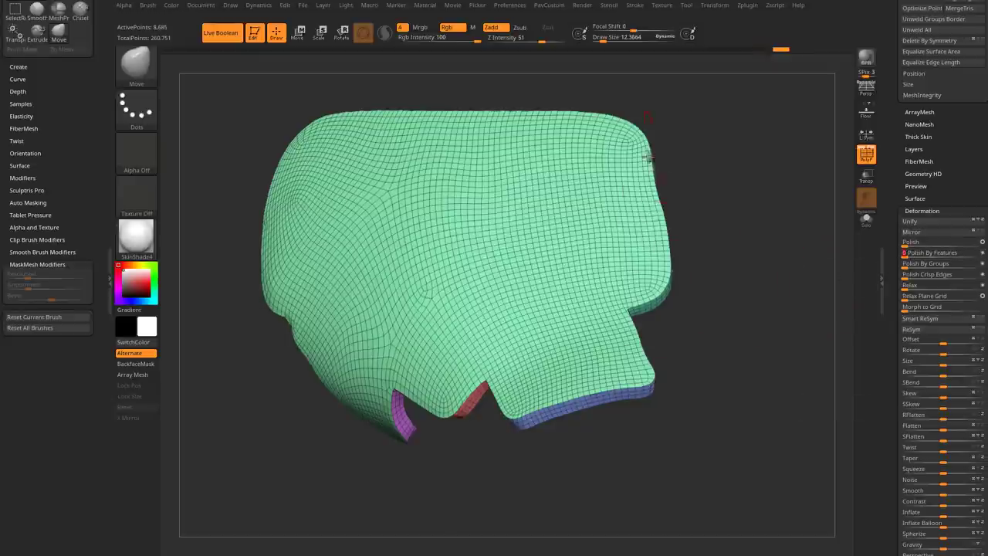
drag(449, 438, 801, 304)
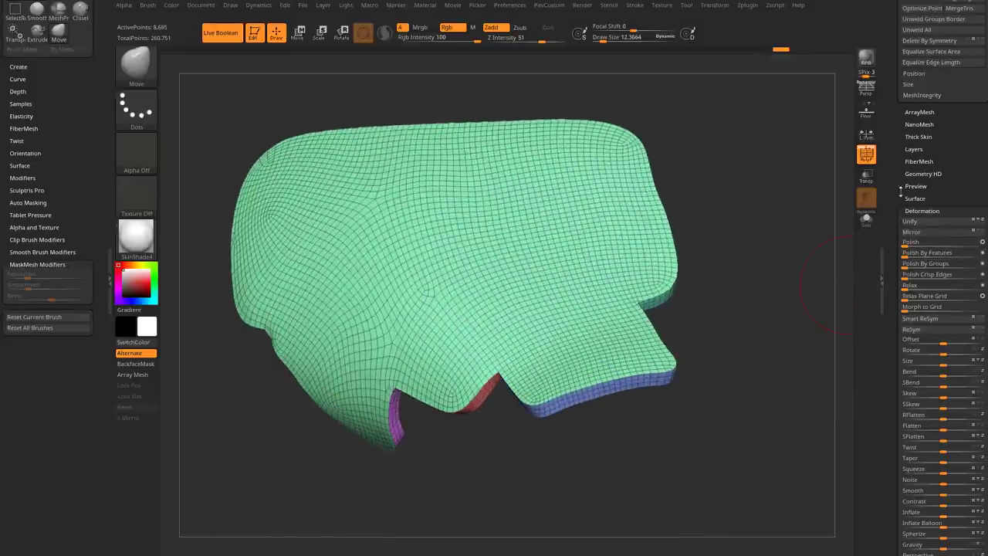
Set SmoothGroups to 0 and ZRemesh the panel twice at Half density with KeepGroups on.
scroll(906, 223, up, 10)
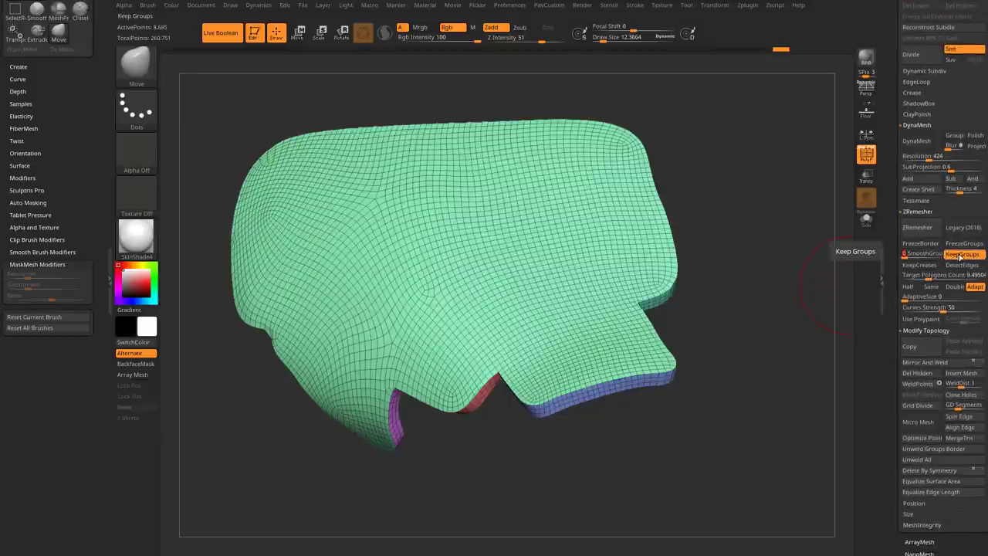
click(909, 287)
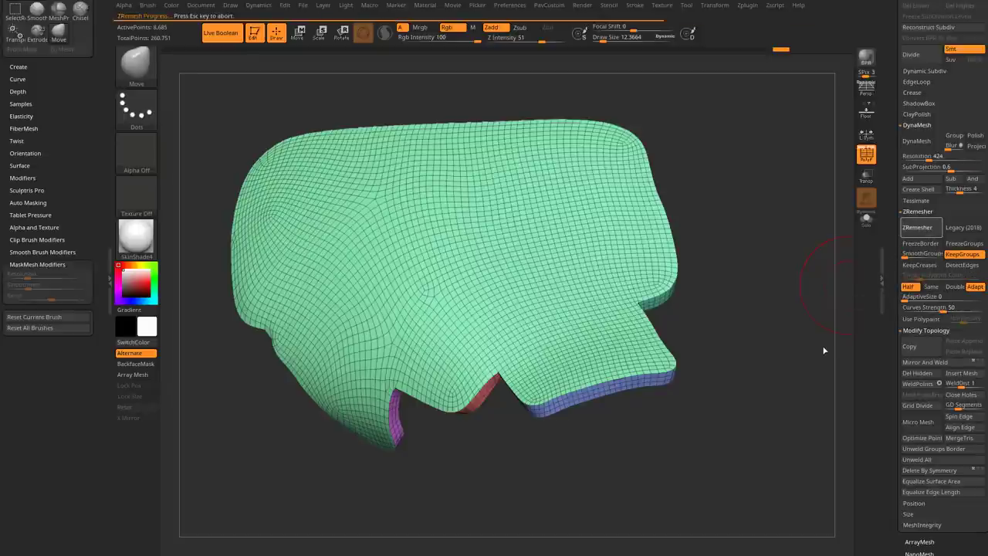
drag(769, 375, 775, 306)
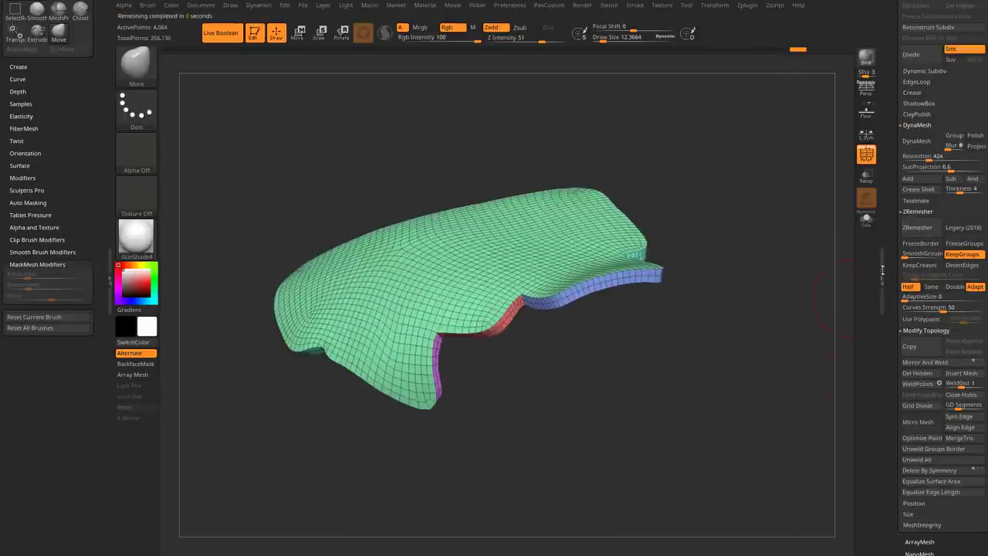
click(917, 229)
drag(761, 352, 789, 392)
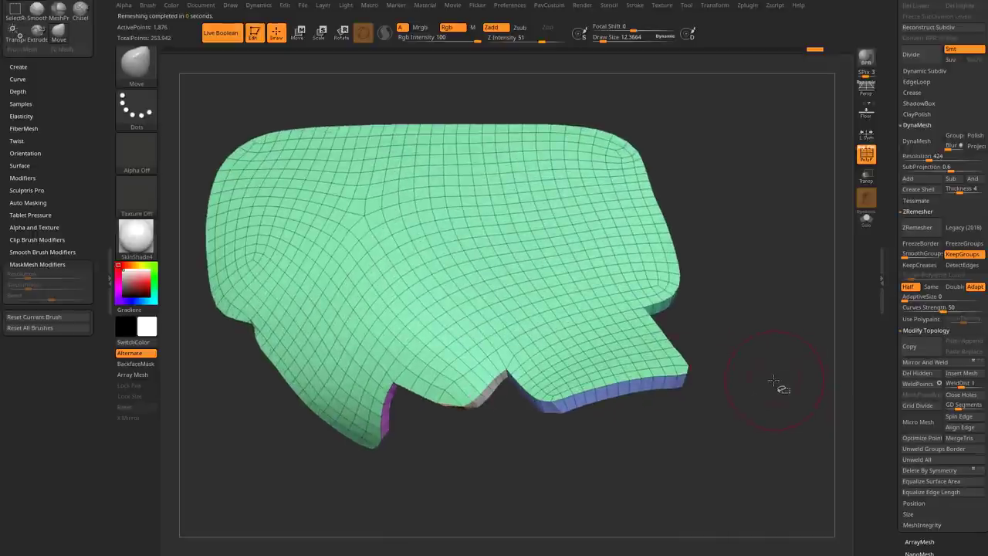
Isolate the rim strips by hiding the front and inner surfaces, and assign the whole rim one polygroup.
key(ctrl+shift)
ctrl+shift+click(527, 259)
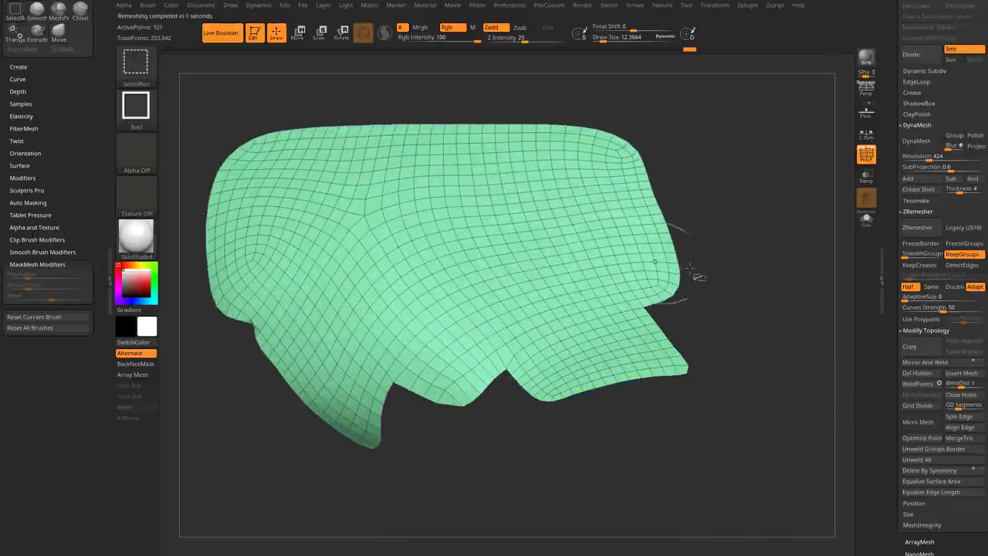
ctrl+shift+drag(773, 274, 575, 355)
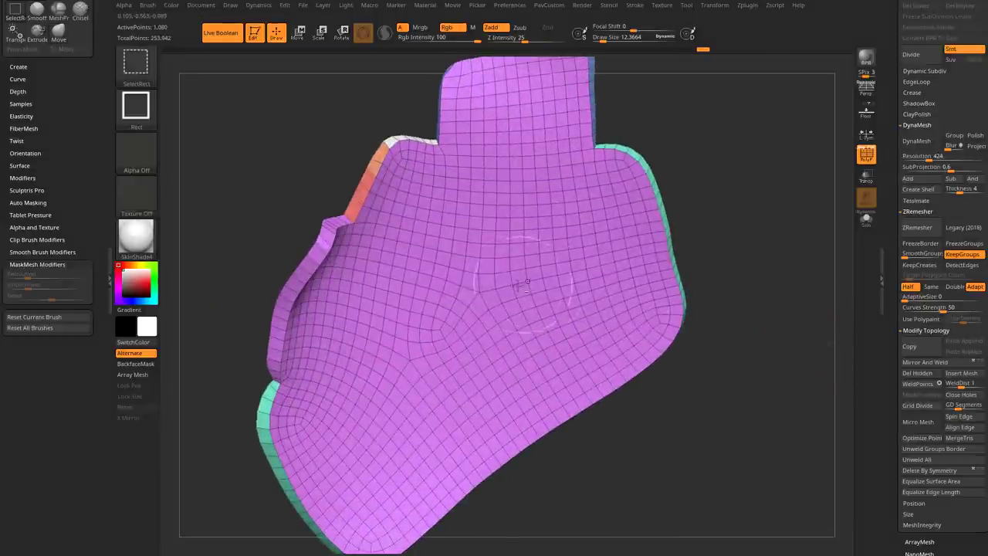
ctrl+shift+click(523, 268)
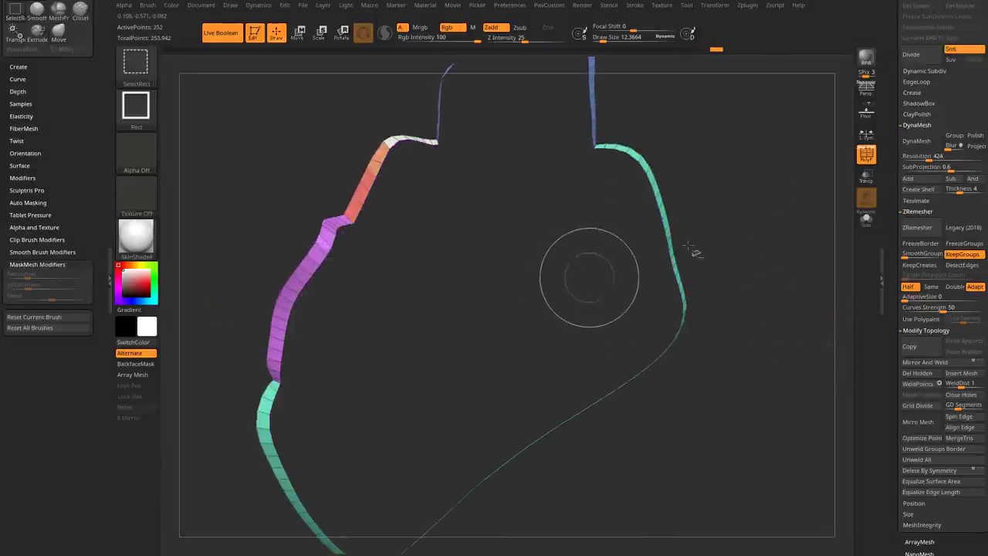
key(ctrl+w)
key(f)
drag(715, 160, 783, 287)
ctrl+shift+click(761, 248)
drag(761, 245, 648, 342)
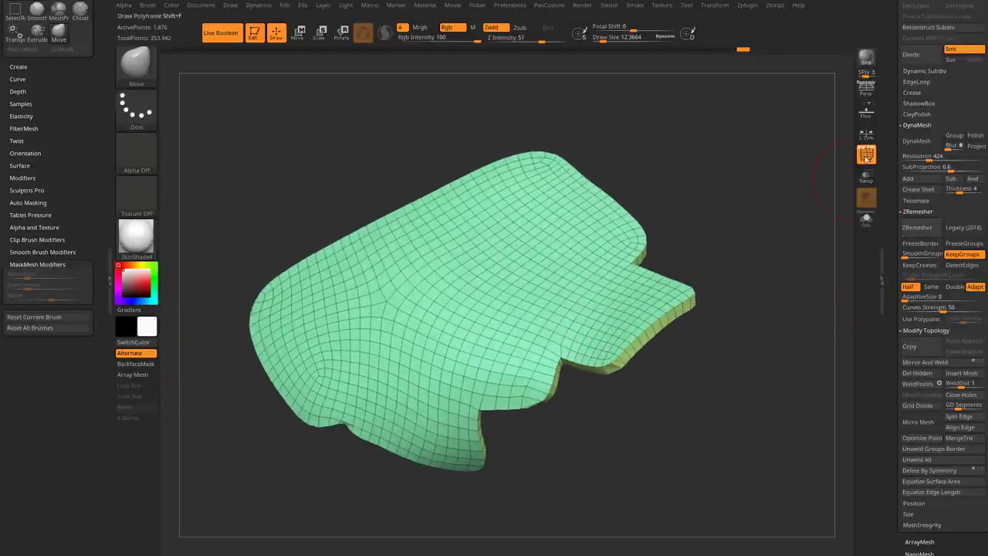
Bevel the panel's edges with a bevel width of 0.01069, tidying the Geometry settings, and inspect the rim.
shift+click(915, 128)
shift+click(917, 148)
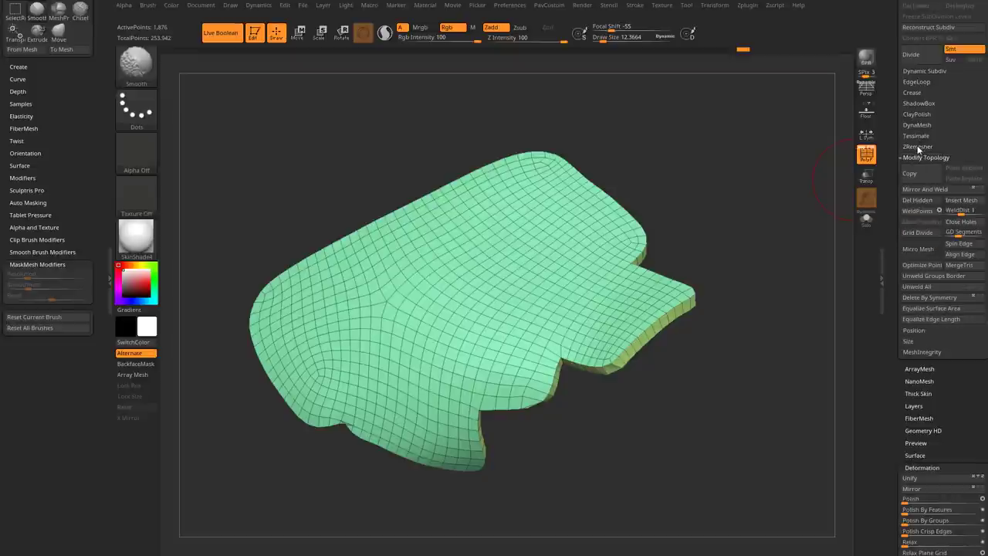
click(915, 158)
click(916, 93)
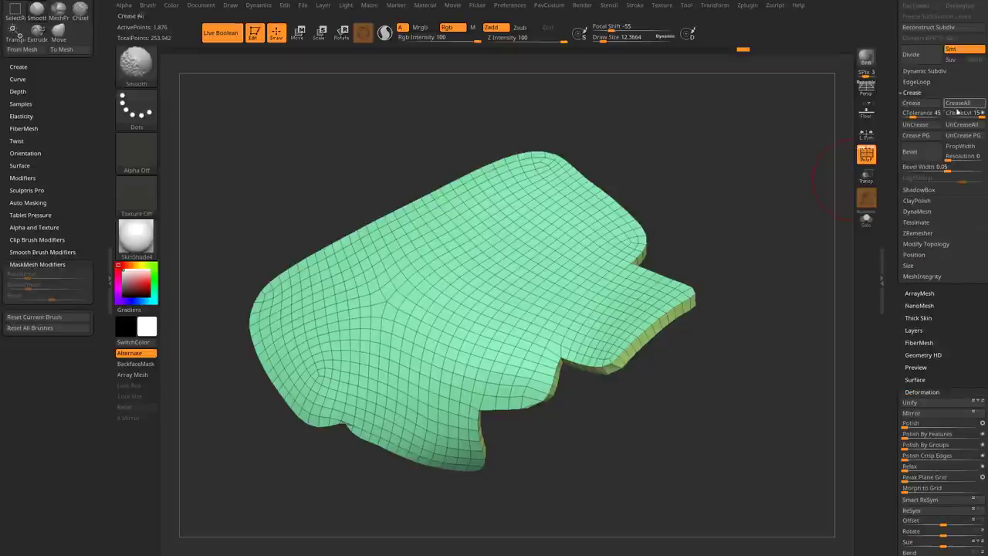
key(ctrl)
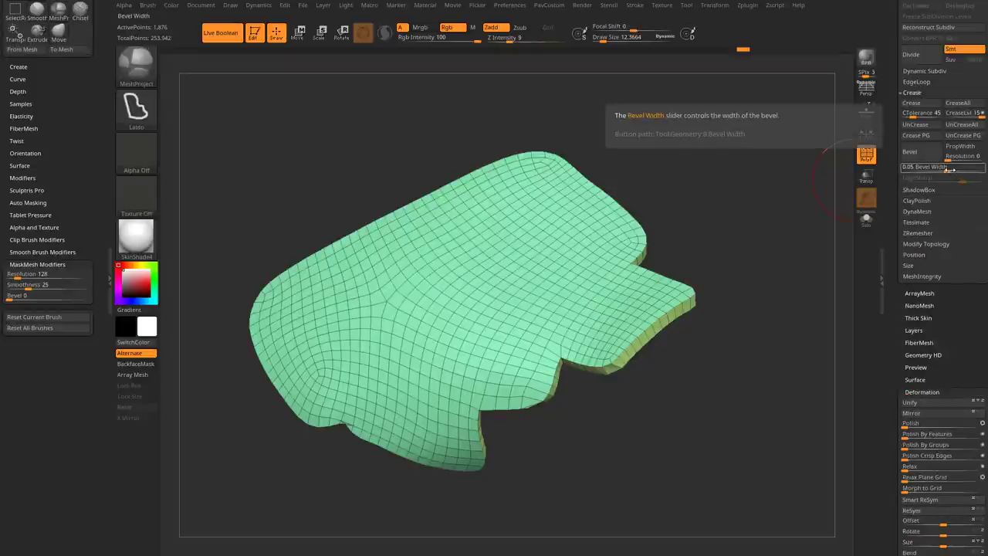
mouse_move(951, 169)
mouse_down()
mouse_move(924, 169)
mouse_move(932, 169)
mouse_up()
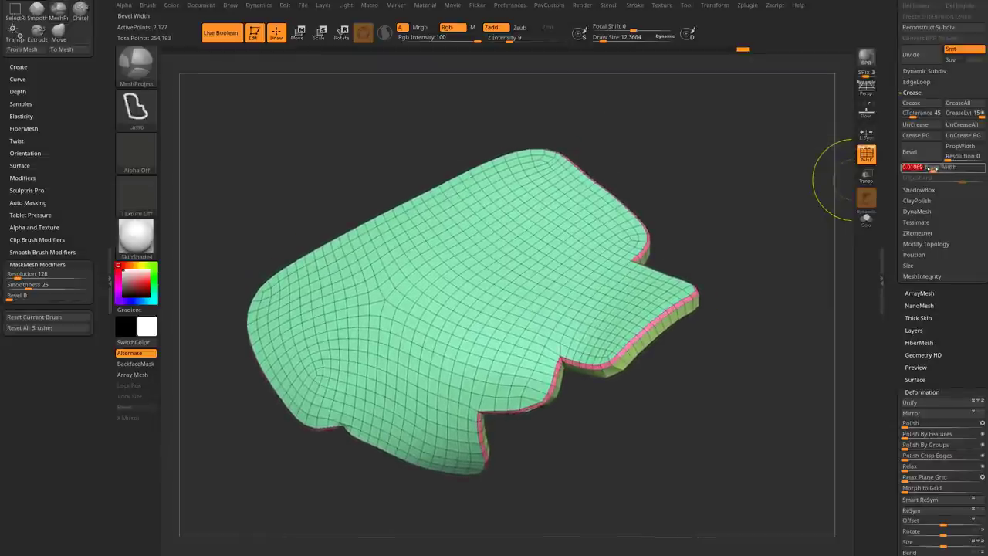
mouse_move(822, 170)
alt+mouse_down()
mouse_move(761, 234)
mouse_move(810, 238)
mouse_move(778, 225)
alt+mouse_up()
alt+drag(778, 225, 793, 261)
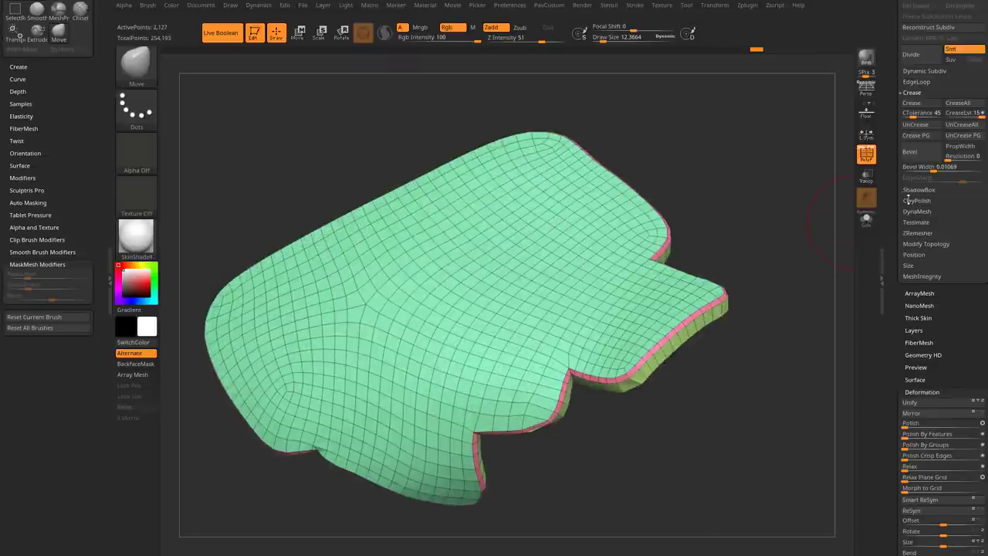
scroll(909, 202, up, 4)
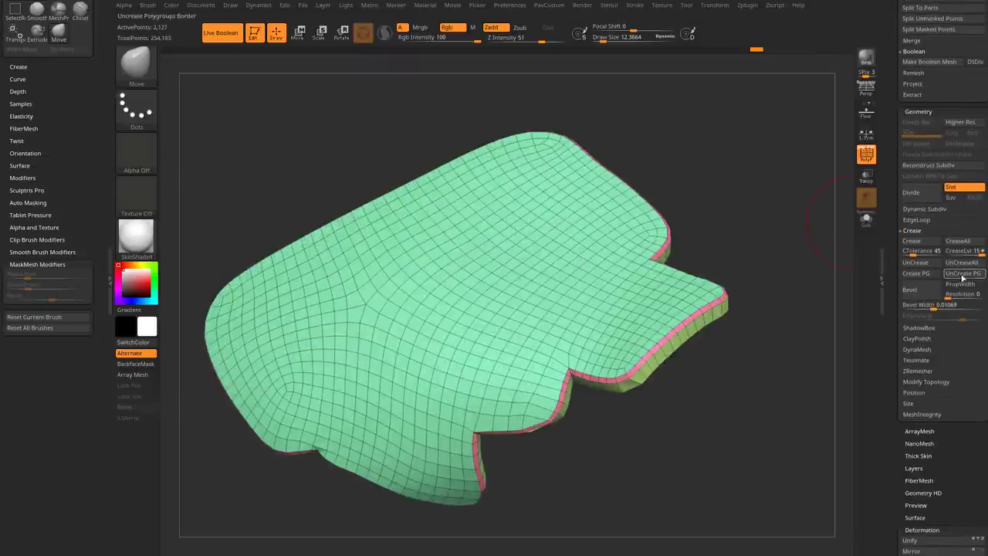
drag(822, 313, 644, 381)
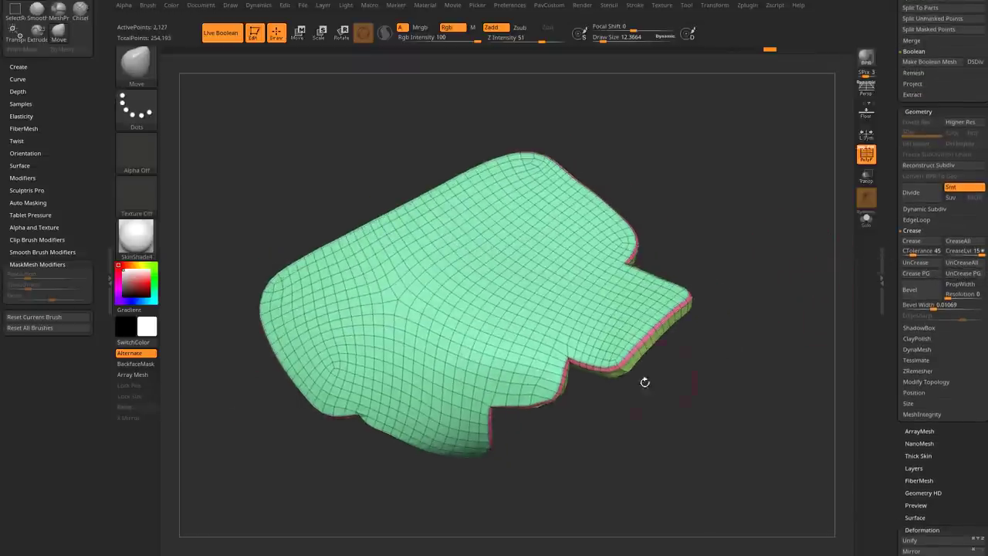
Turn on Dynamic Subdiv for the armor panel and hide the polyframe to check the smoothed bevel.
drag(626, 466, 666, 476)
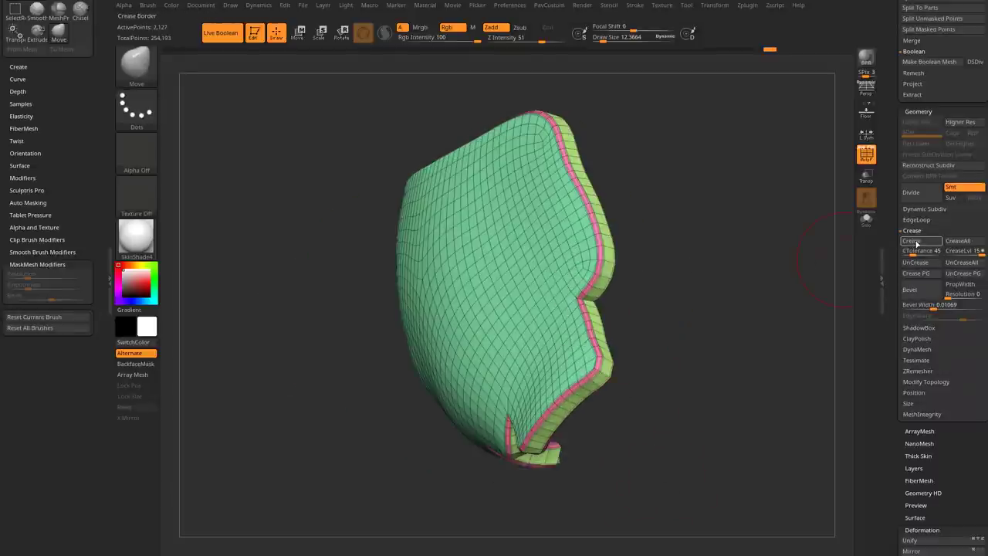
drag(887, 244, 903, 288)
click(922, 284)
click(922, 297)
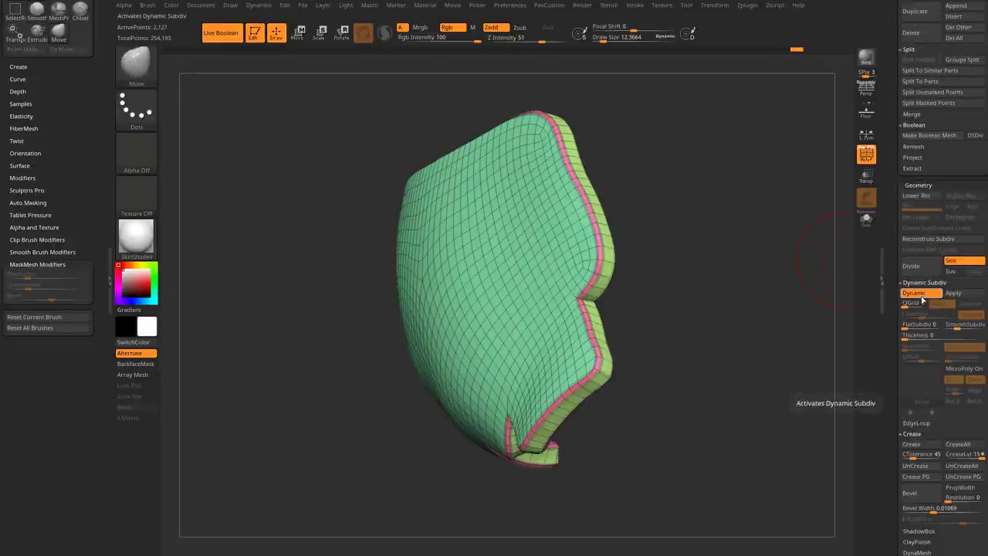
click(866, 153)
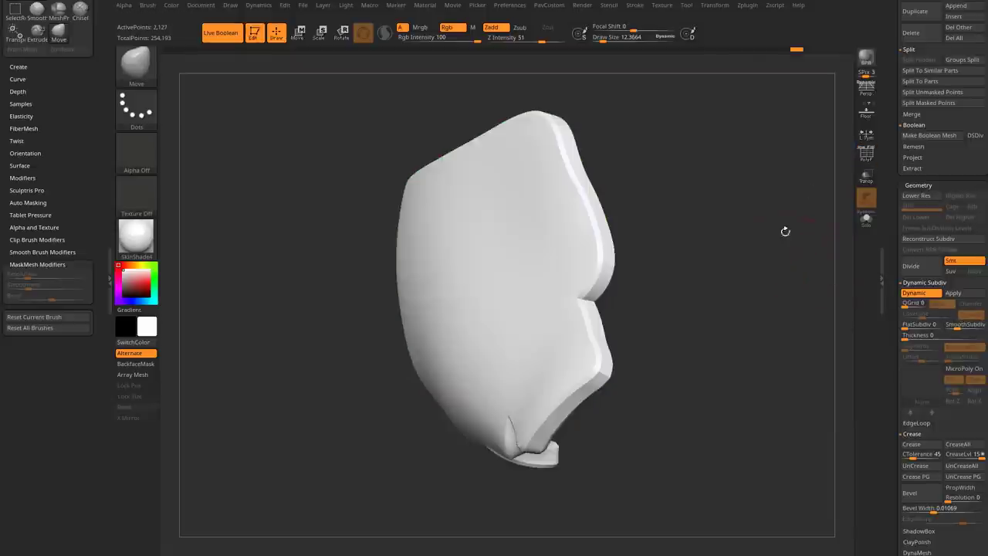
drag(782, 229, 721, 294)
Remove the panel's edge creases, crease its polygroup borders again, and show the polyframe to inspect the rim.
drag(892, 315, 892, 132)
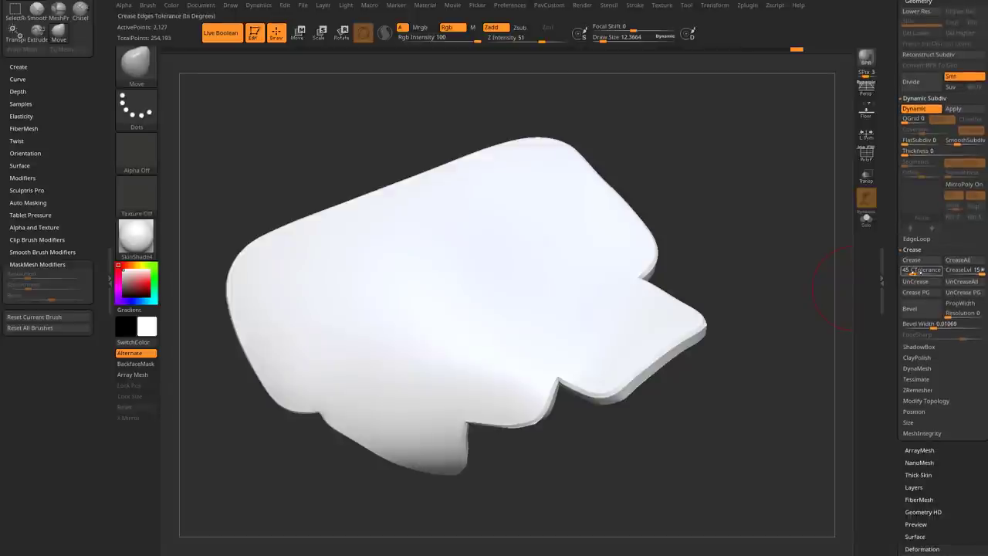
click(963, 293)
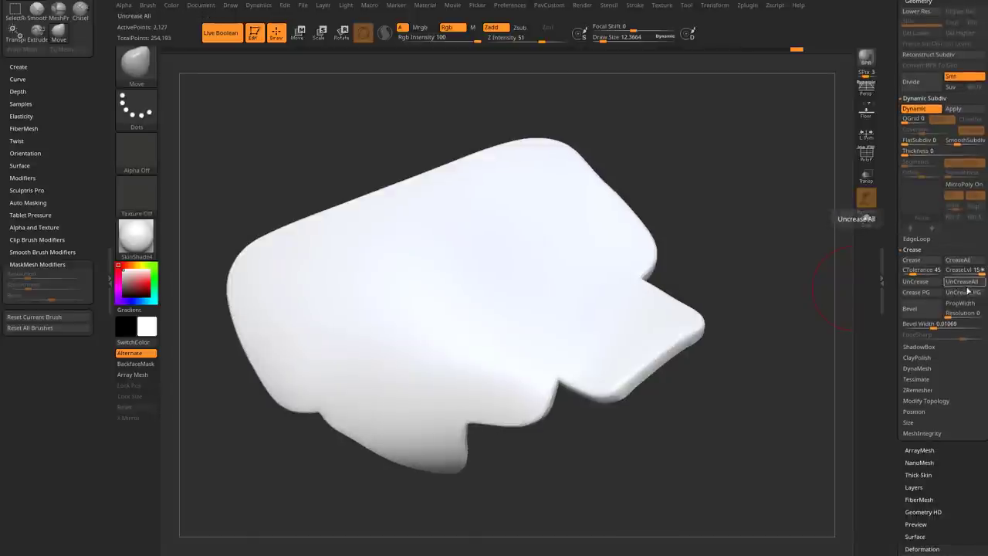
click(933, 296)
drag(799, 349, 802, 270)
click(866, 156)
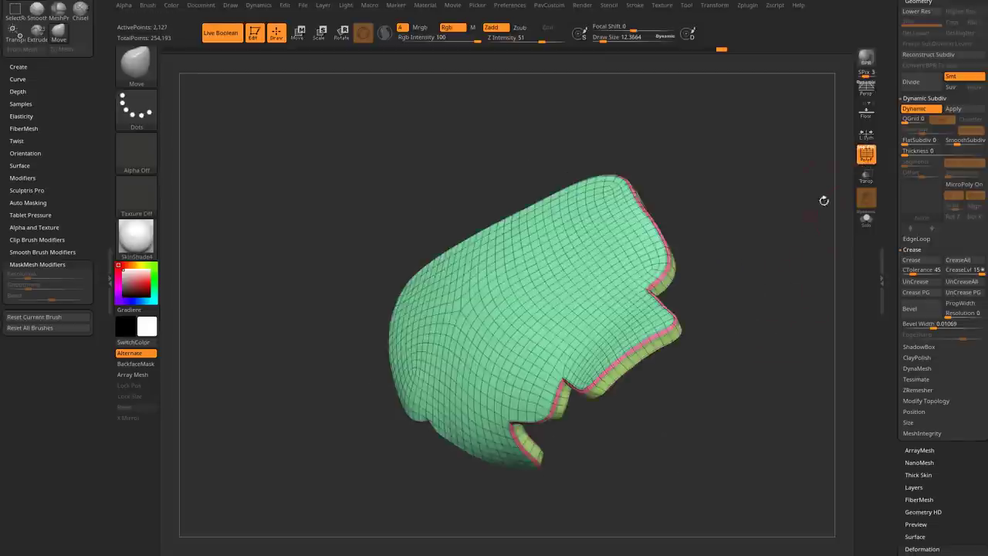
drag(824, 201, 784, 253)
Make the male figure subtool visible again and hide the polyframe to view the finished panel on the chest.
drag(900, 207, 910, 376)
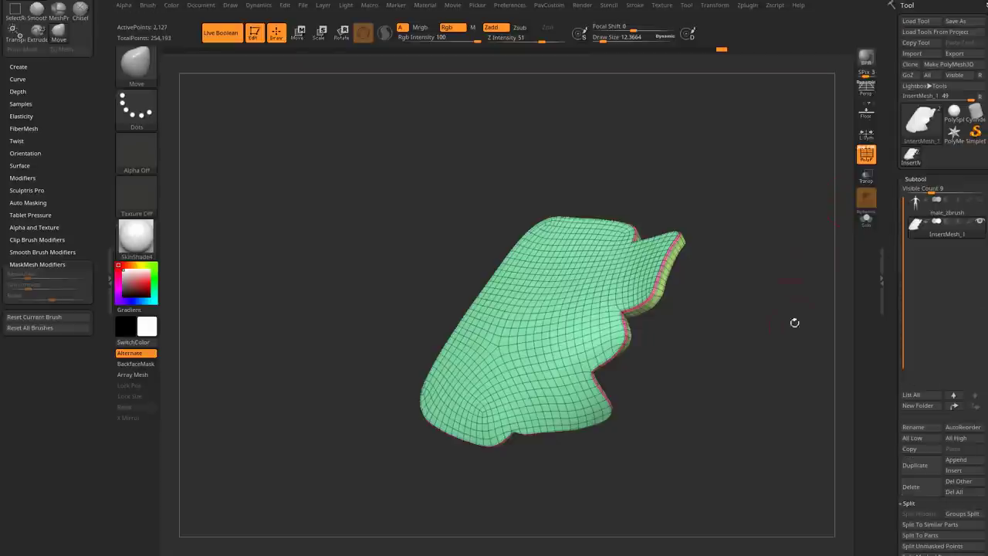
mouse_move(794, 322)
mouse_down()
mouse_move(774, 337)
mouse_move(794, 327)
mouse_up()
click(982, 200)
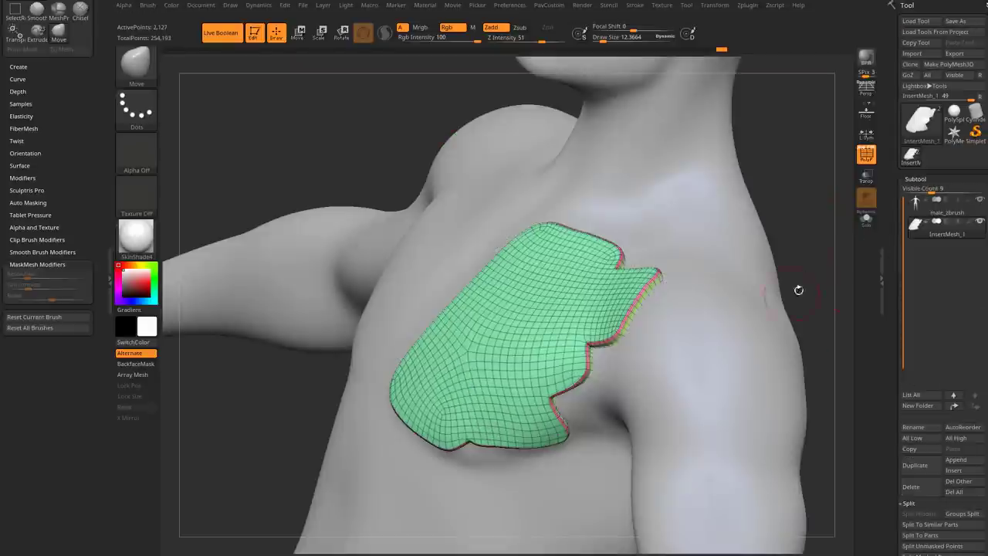
drag(799, 290, 818, 220)
click(864, 156)
key(shift+f)
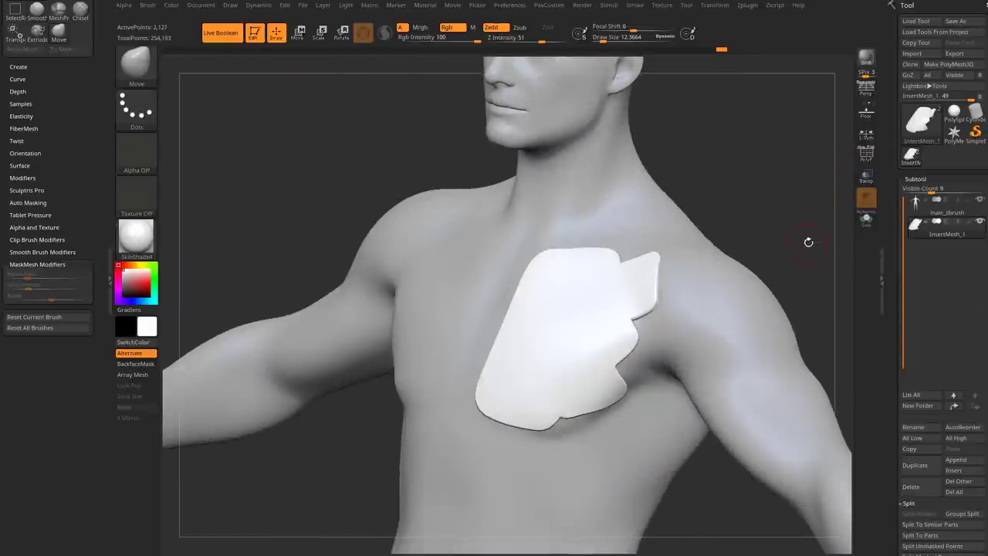